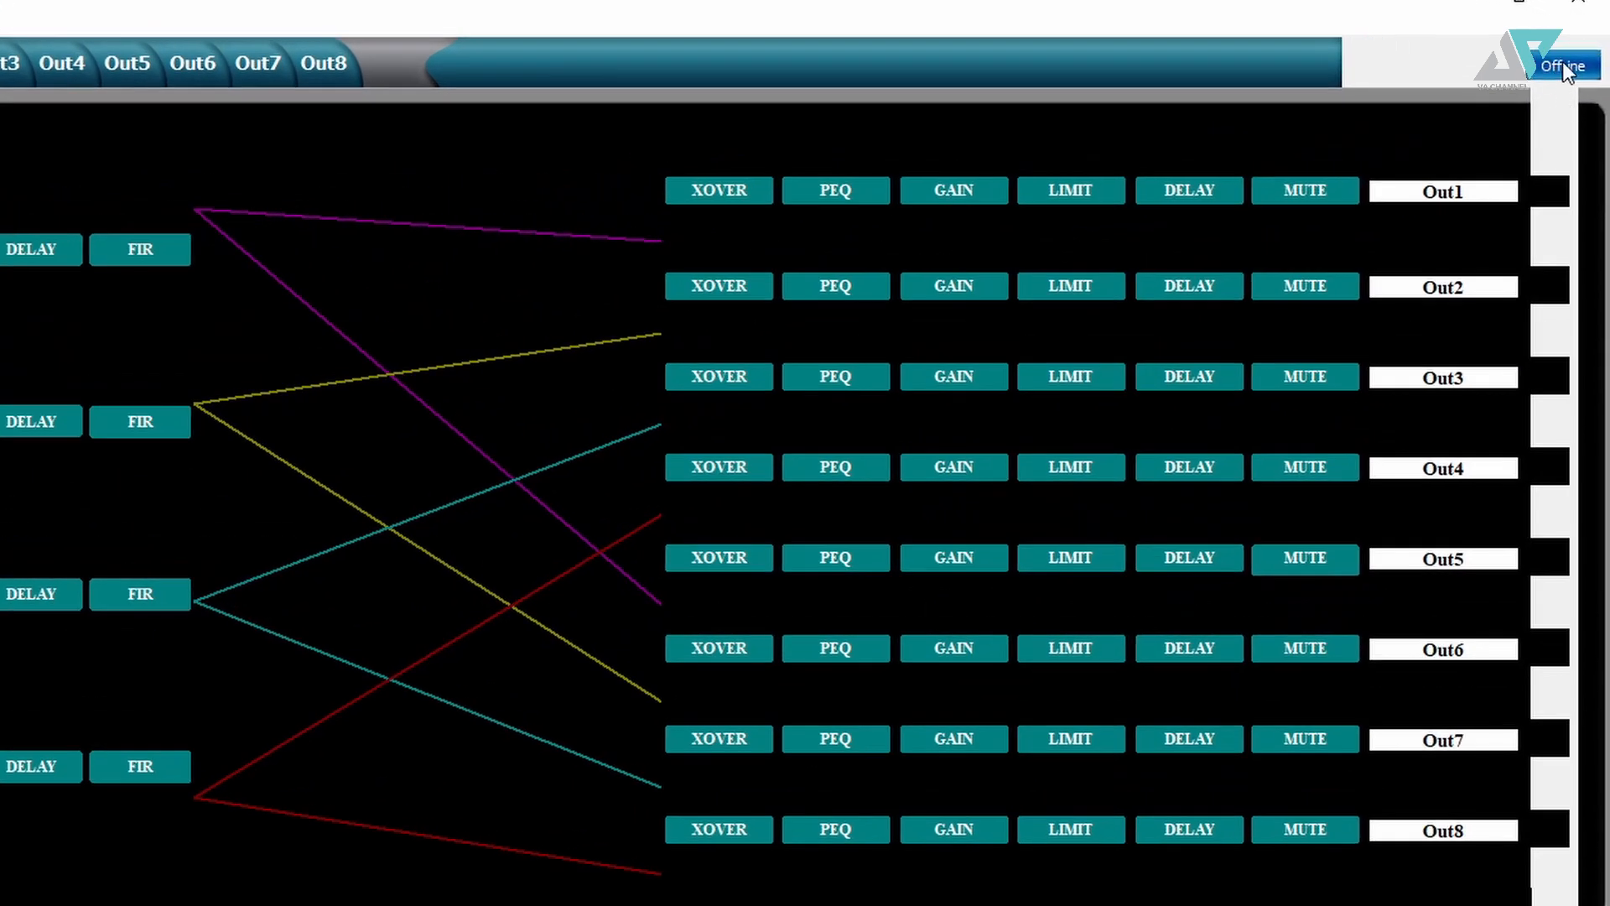
# - Connect the editor to the processor so it goes online with the routing matrix loaded
pyautogui.click(1562, 65)
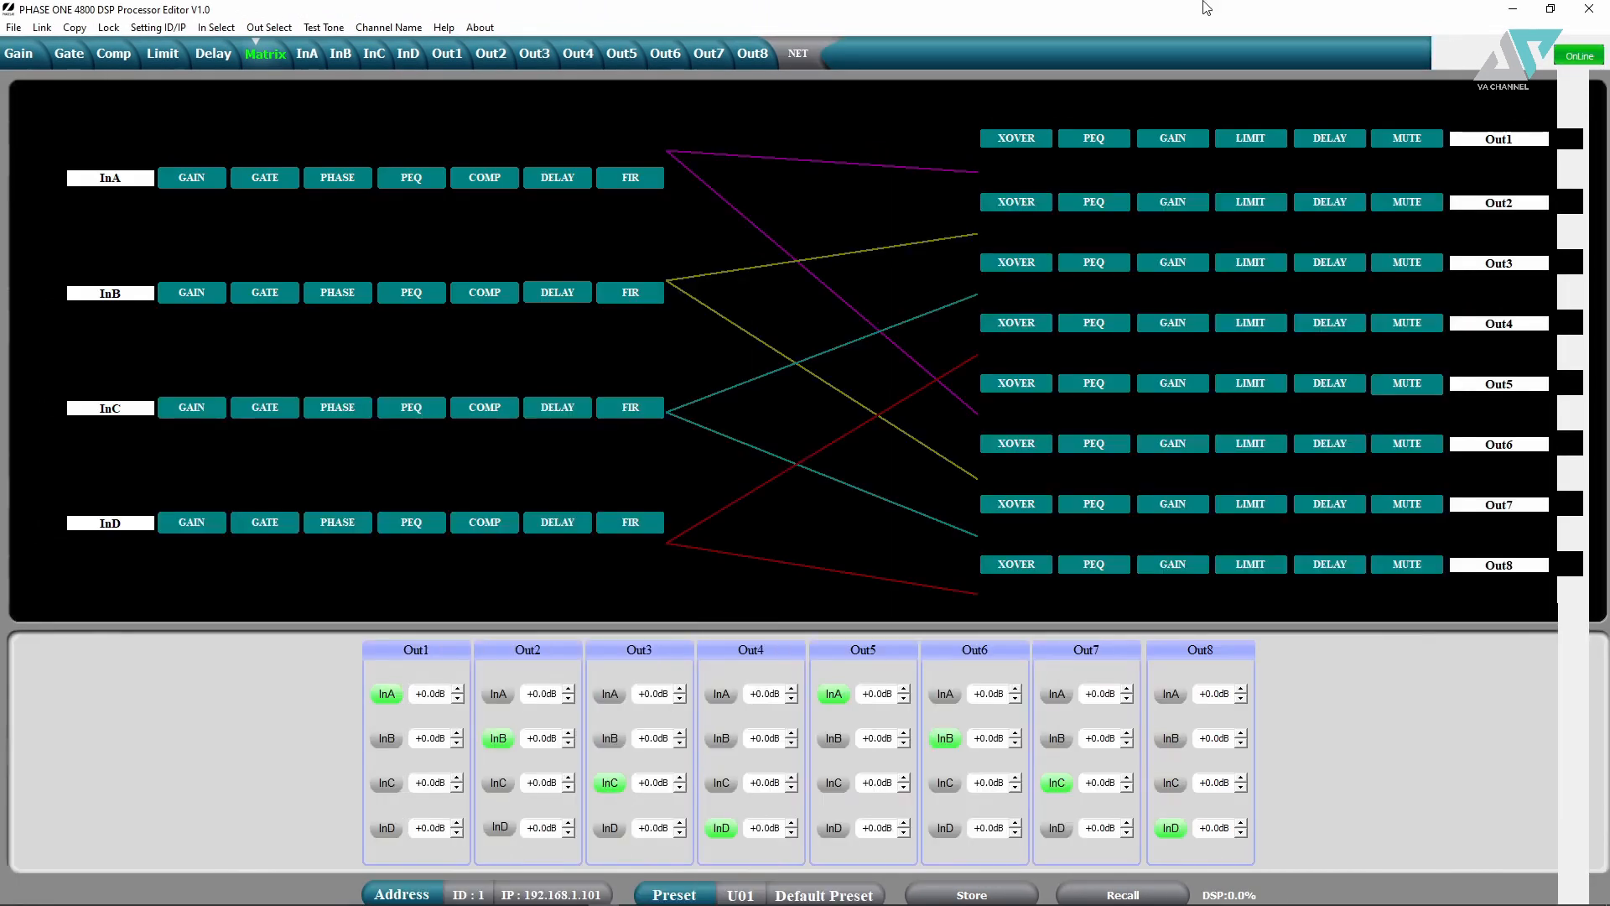
# - Set InA's gain to +12.0dB and Out1's gain to +2.3dB on the Gain page
pyautogui.click(27, 57)
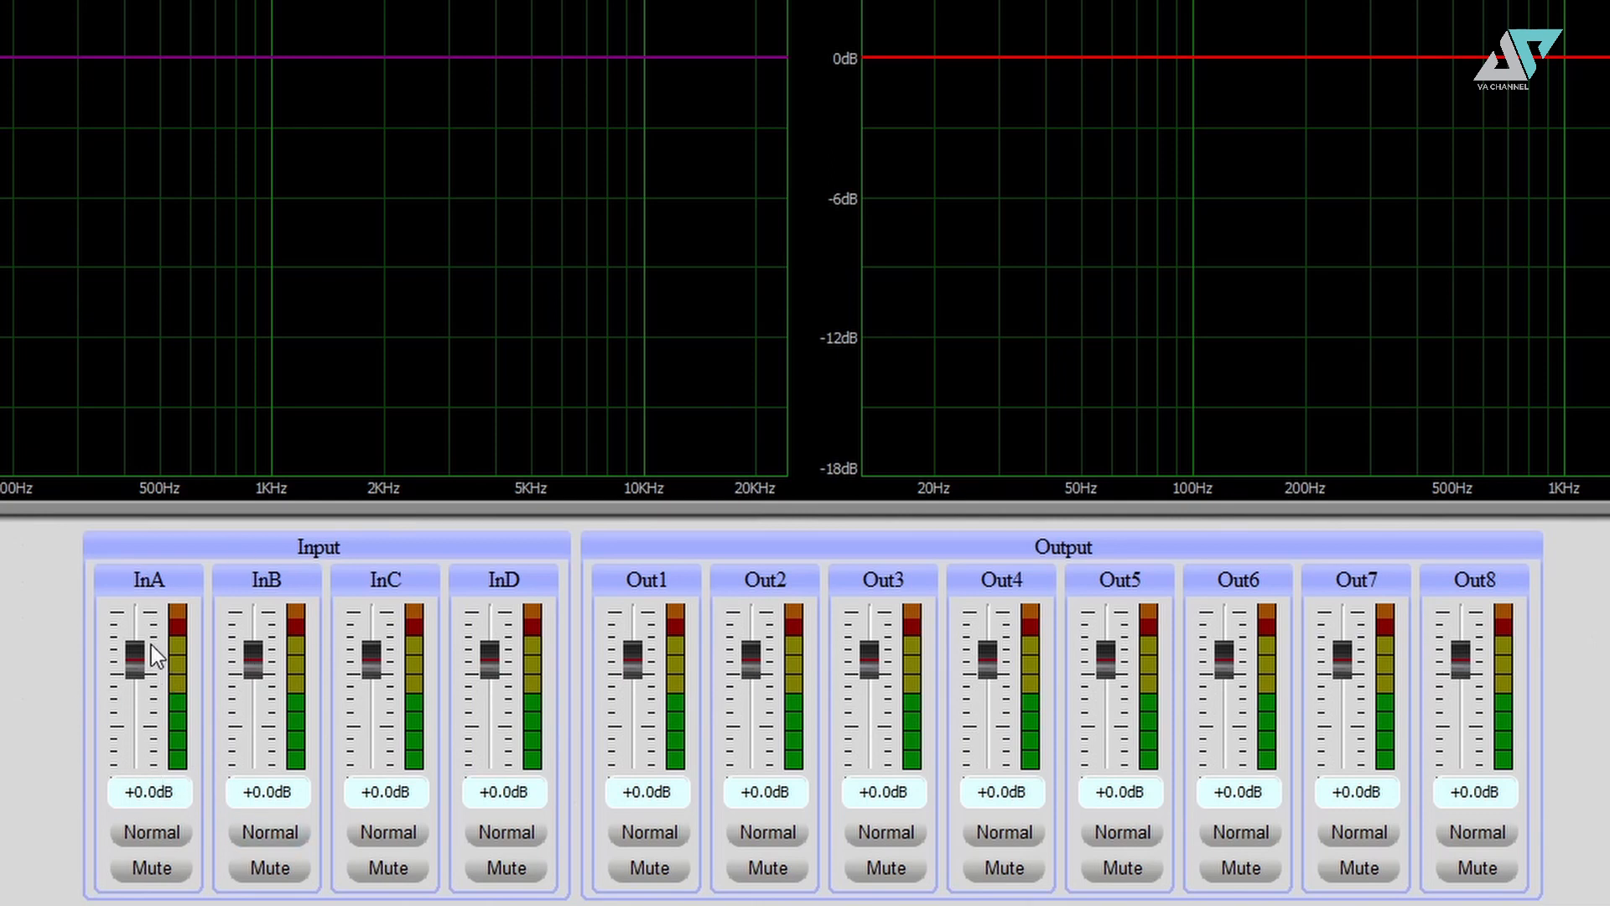
pyautogui.moveTo(152, 646); pyautogui.dragTo(144, 570)
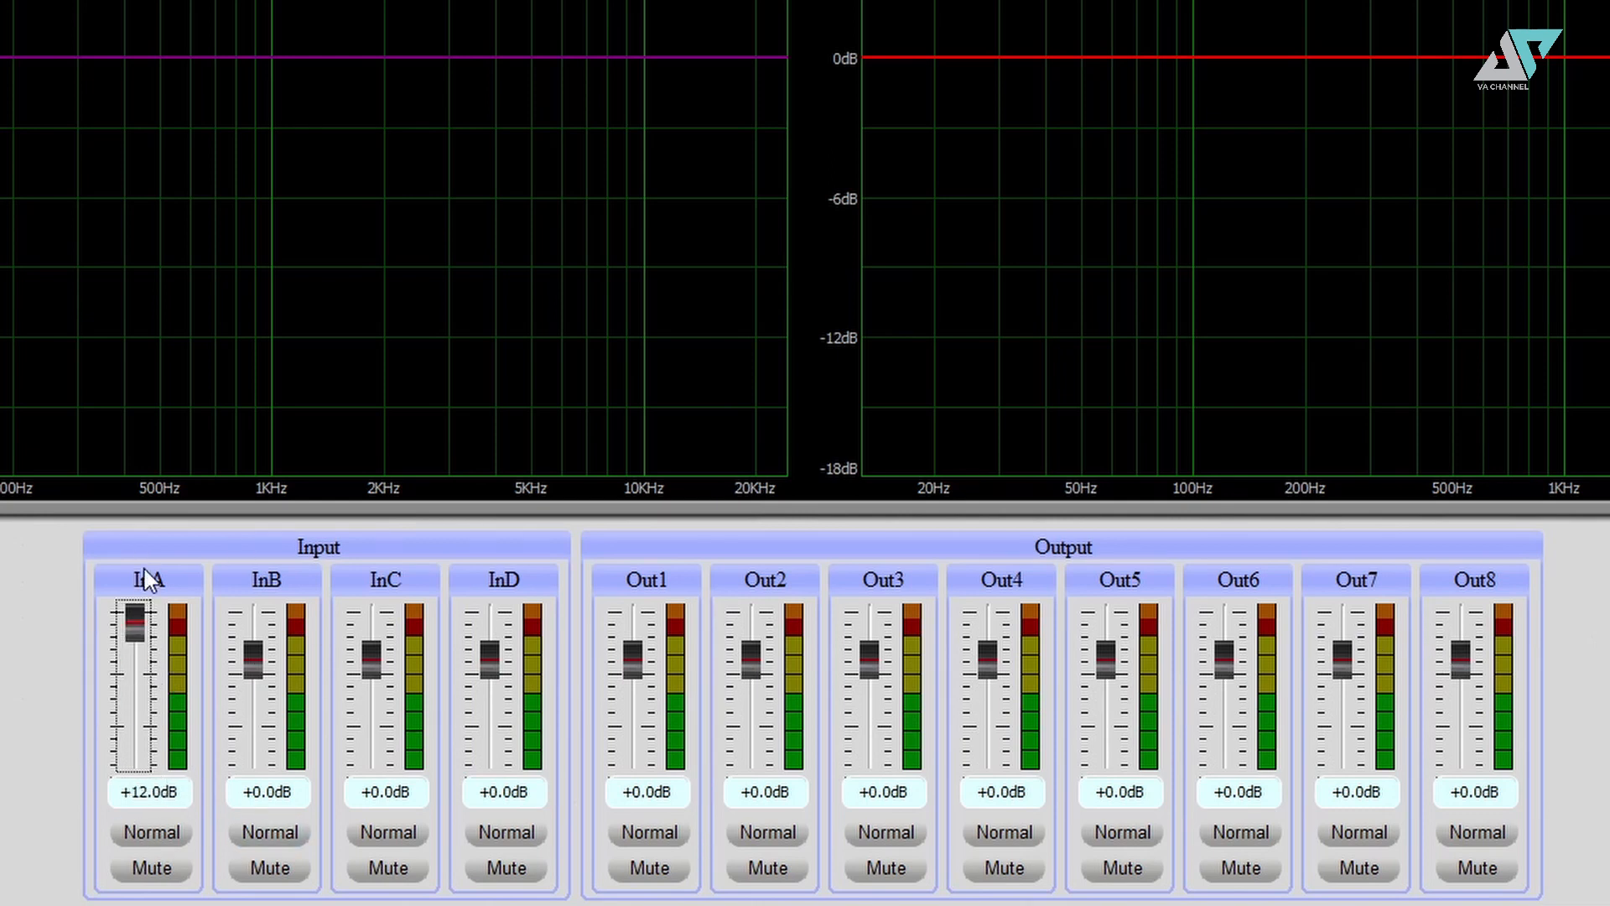
pyautogui.moveTo(633, 661); pyautogui.dragTo(669, 814)
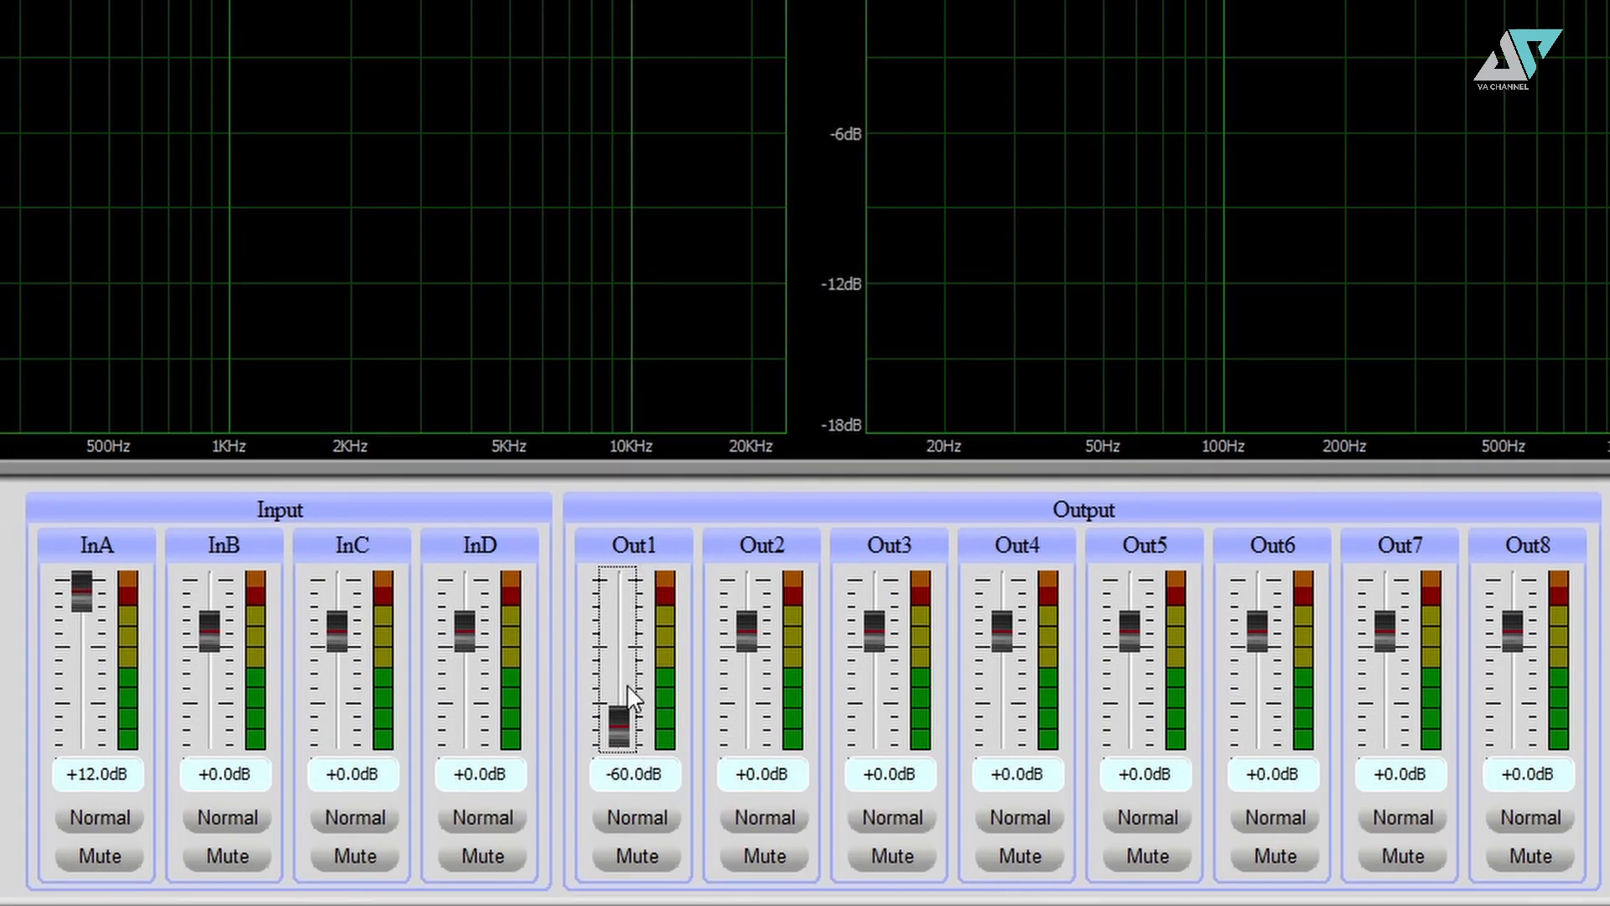
pyautogui.moveTo(618, 712); pyautogui.dragTo(617, 617)
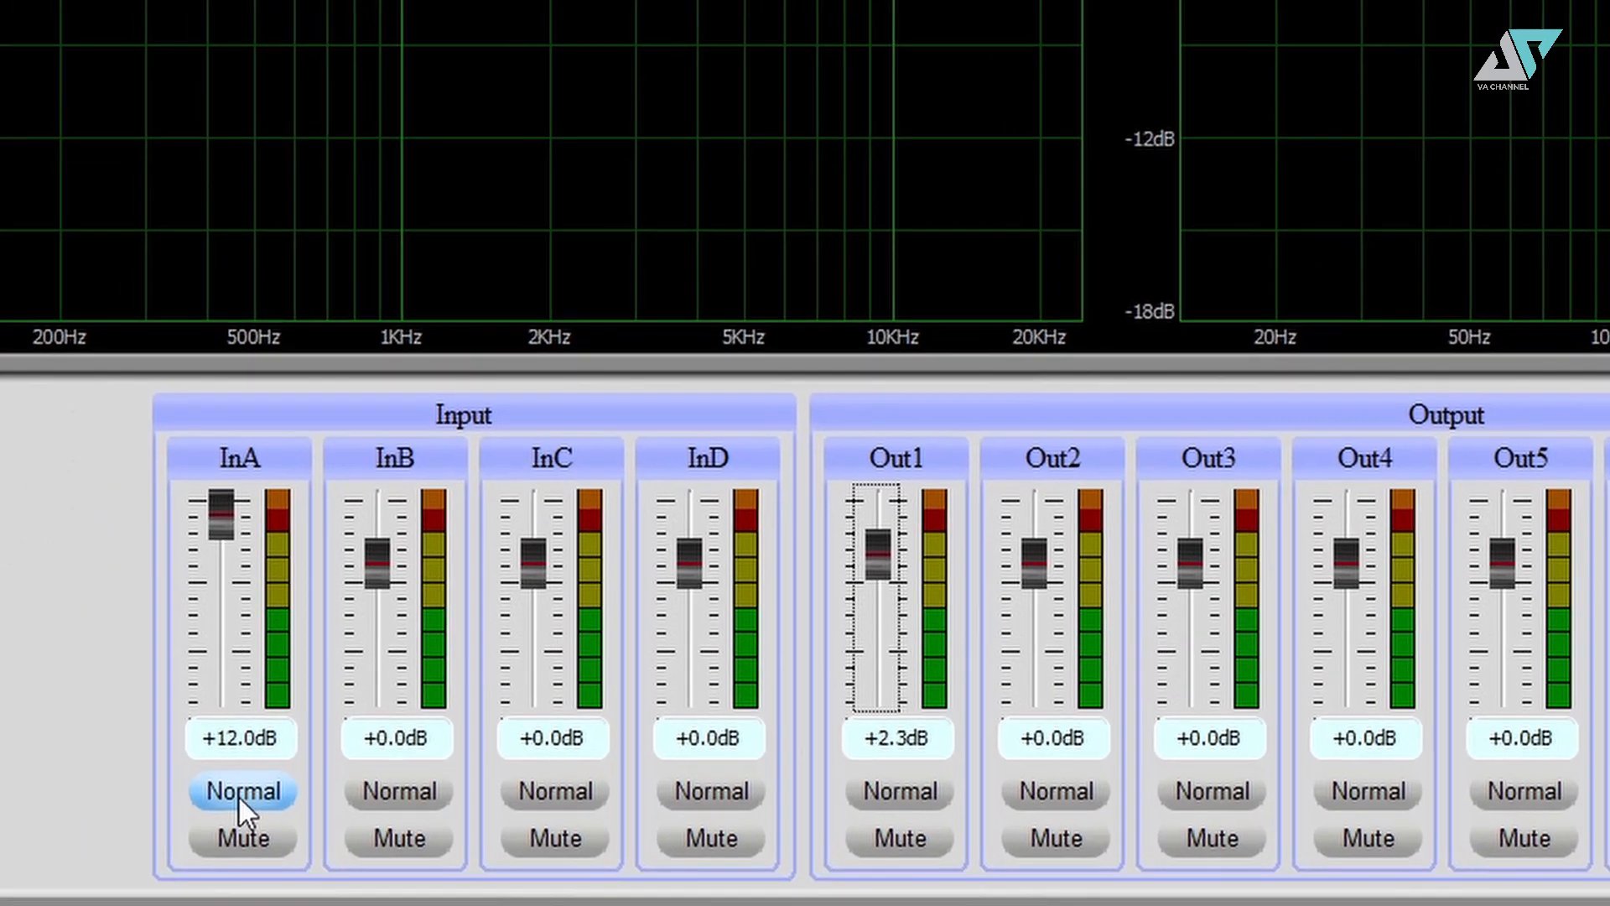
# - Flip InA's polarity, mute and unmute InA, then view the Gate settings
pyautogui.click(143, 823)
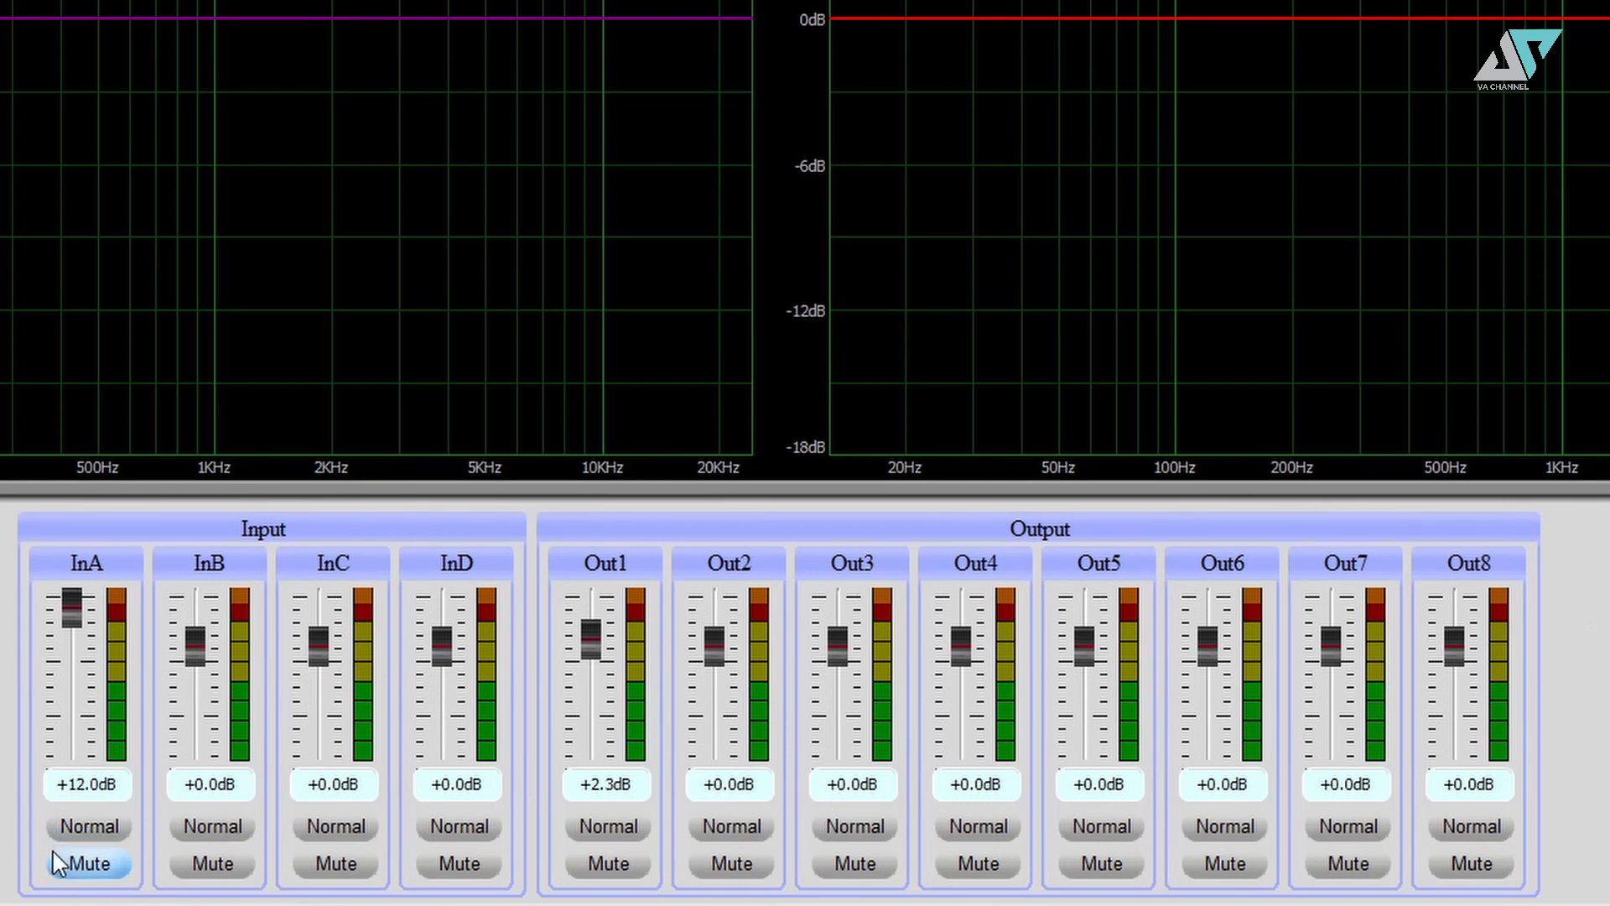
pyautogui.click(76, 862)
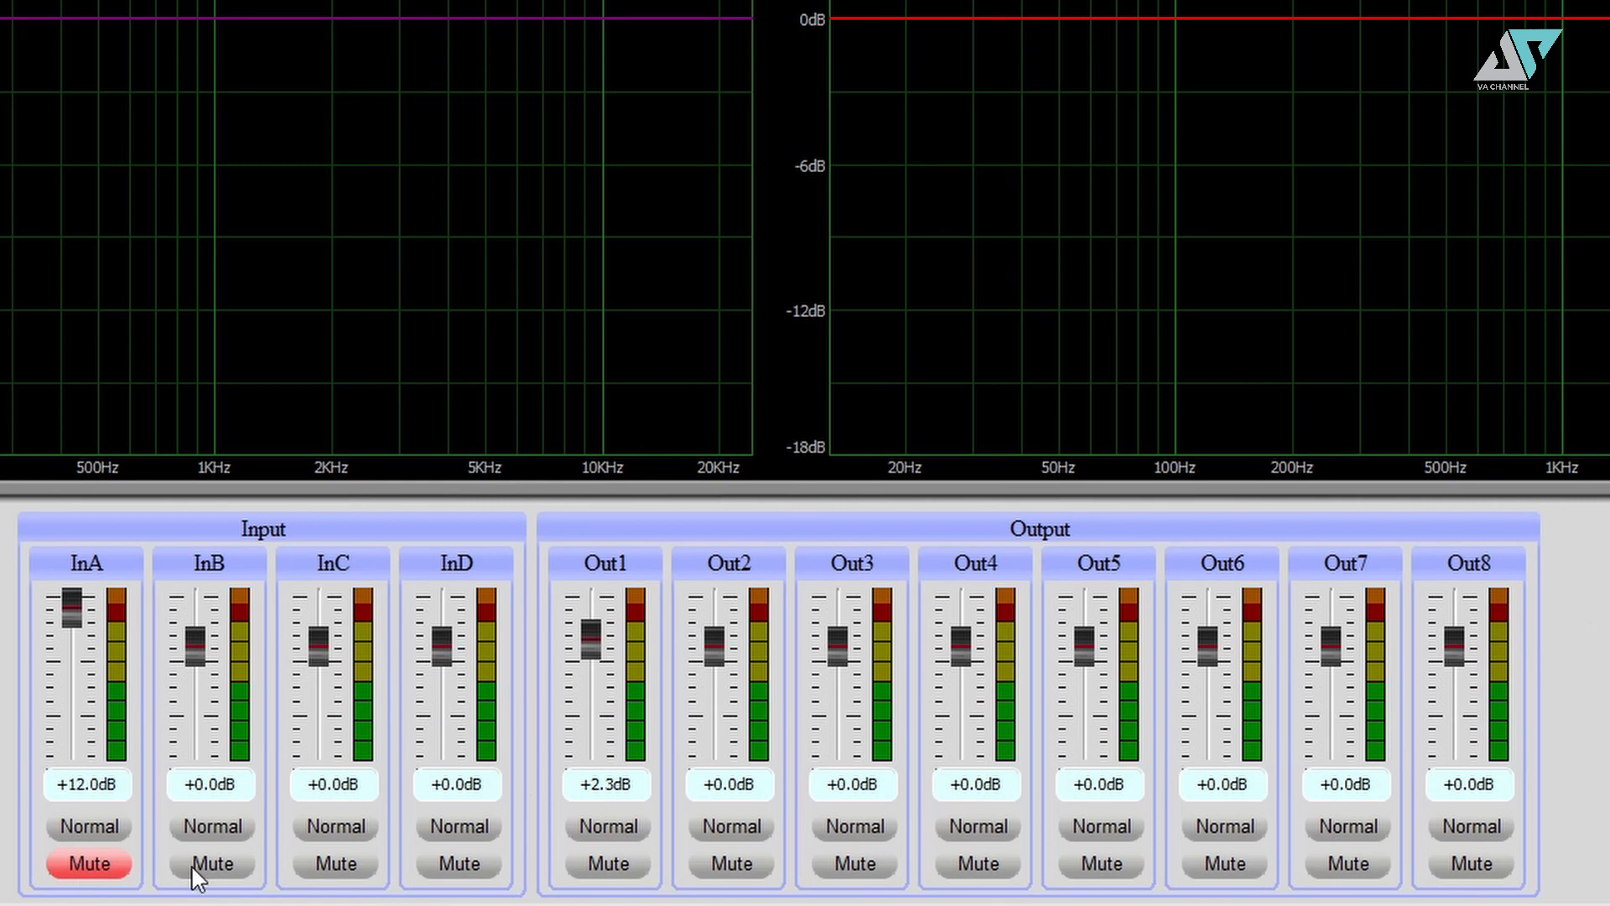
pyautogui.click(102, 862)
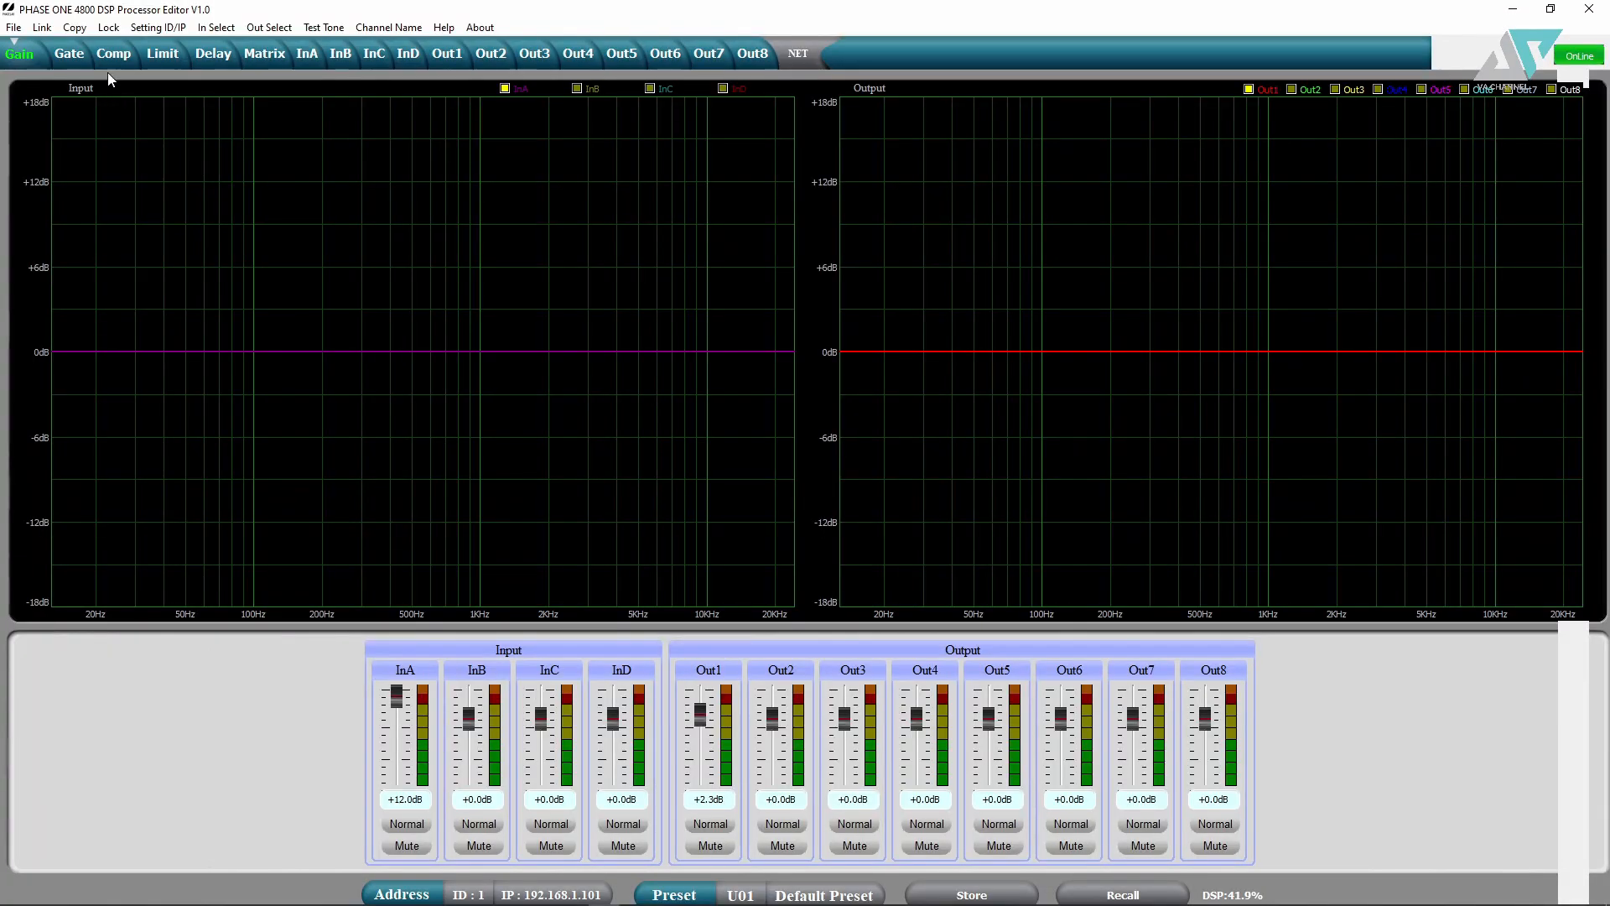
pyautogui.click(69, 52)
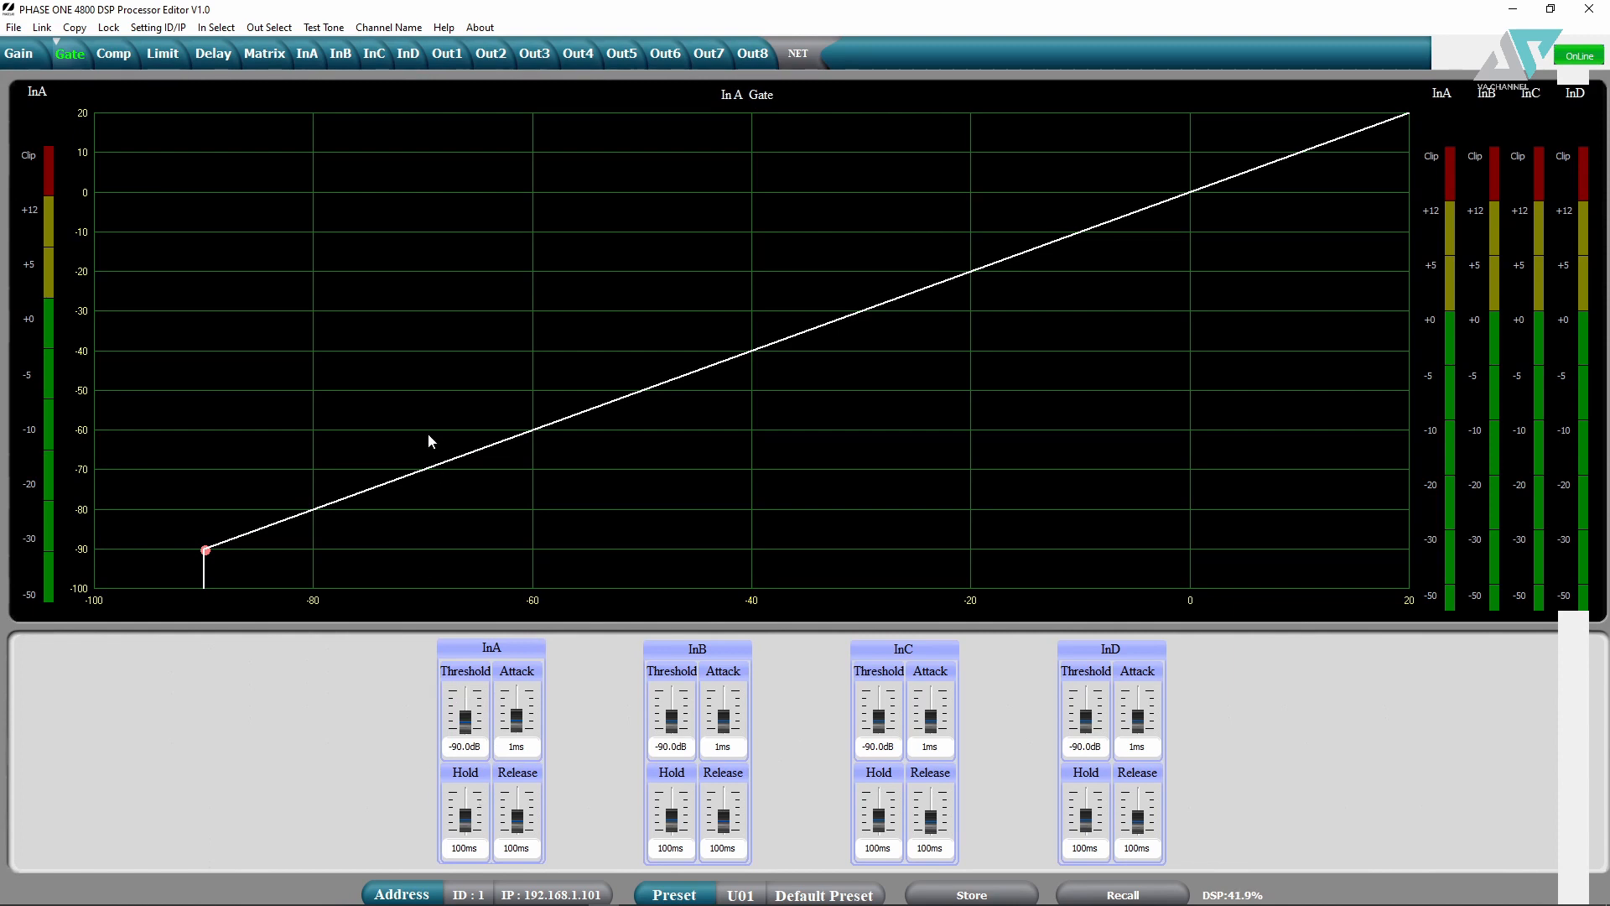
# - Step Out1's limiter ratio down to 1:10 and back to Limit, then view Delay
pyautogui.click(120, 55)
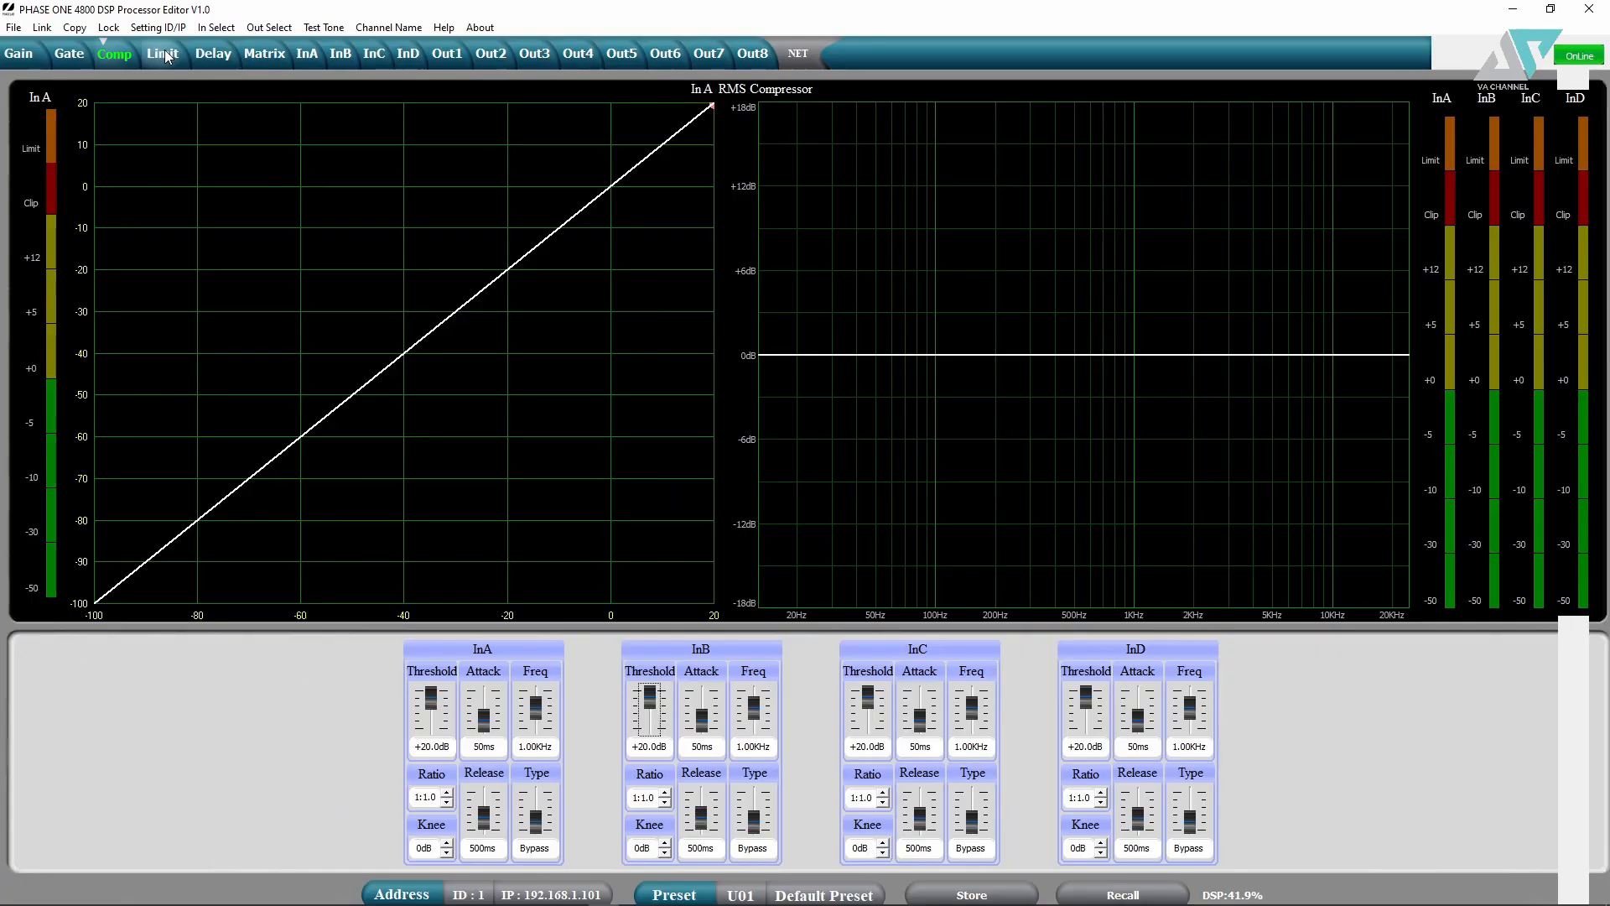
pyautogui.click(164, 54)
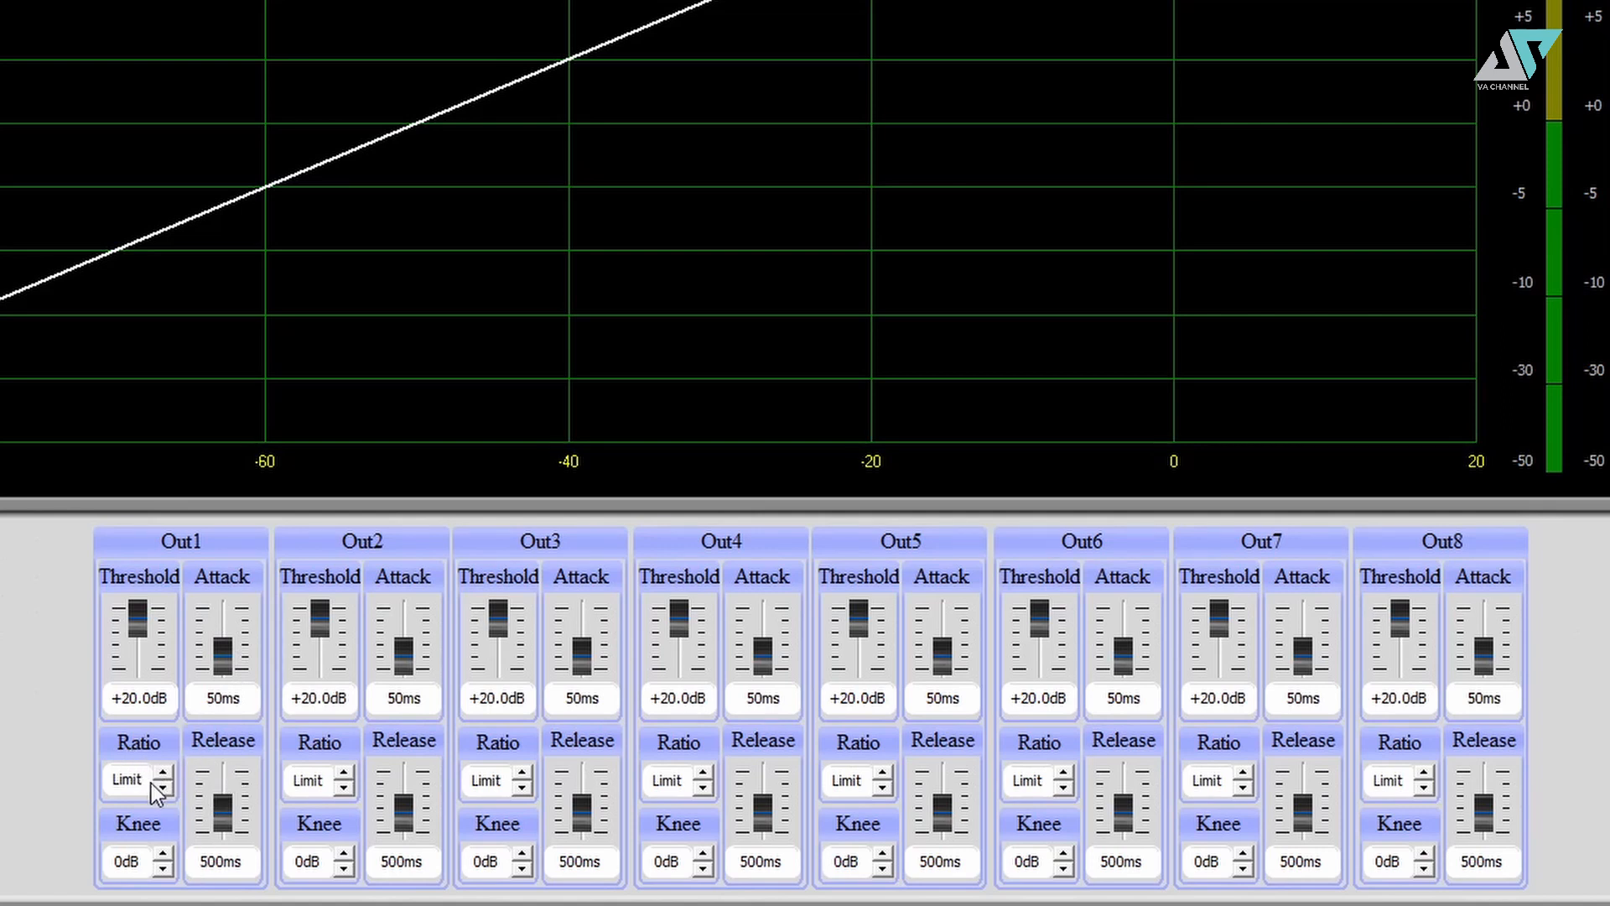
pyautogui.click(163, 788)
pyautogui.click(163, 788)
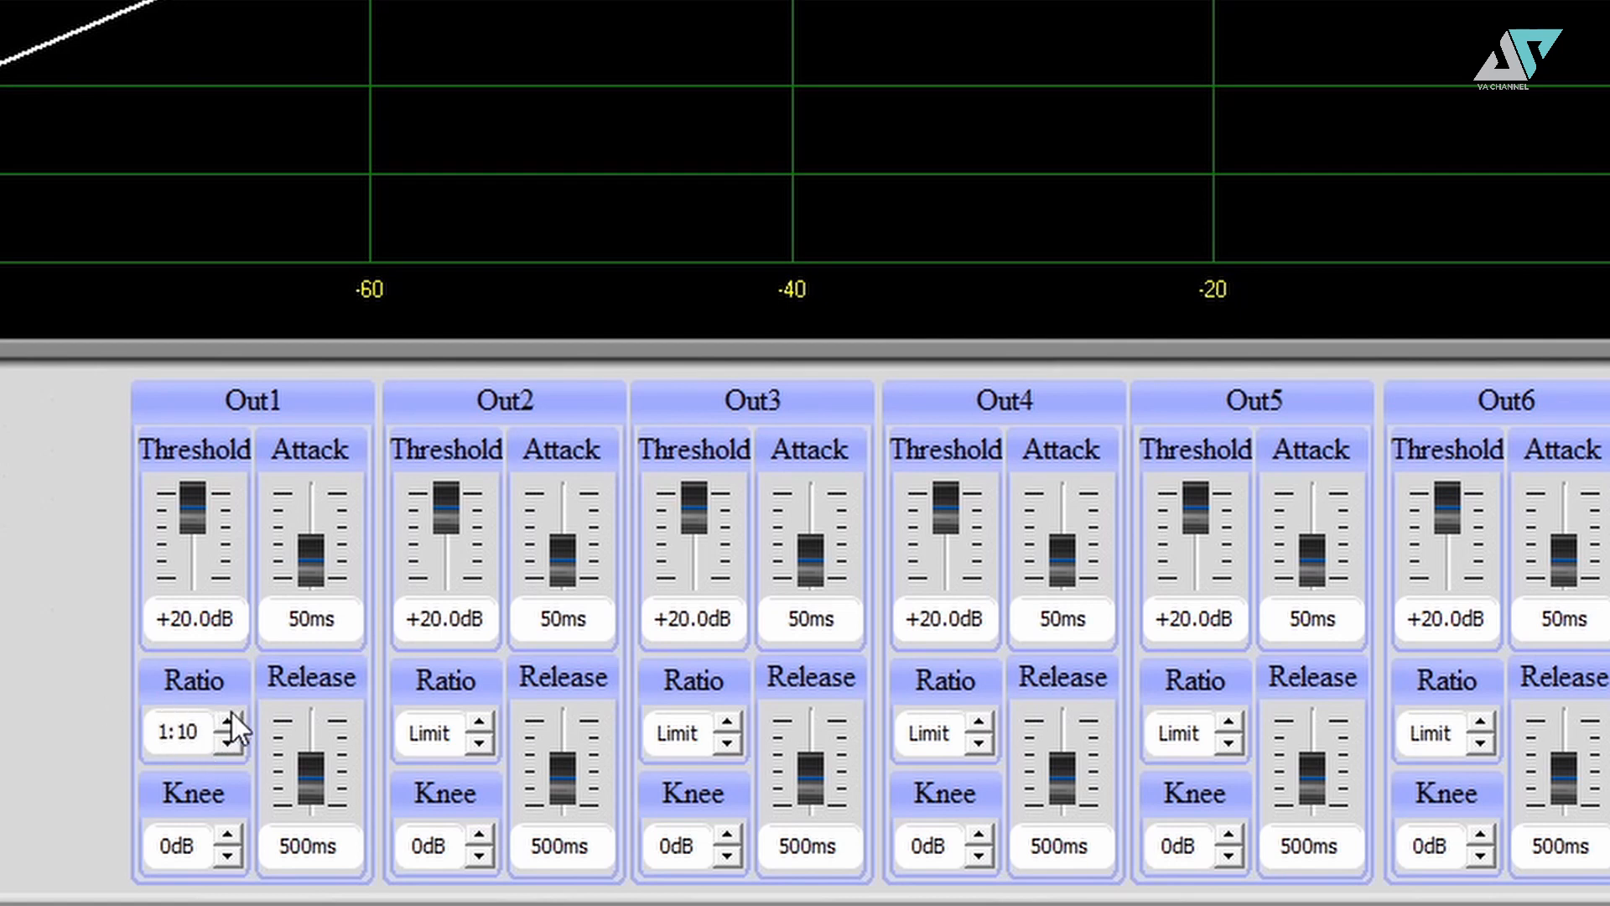
pyautogui.click(227, 719)
pyautogui.click(227, 718)
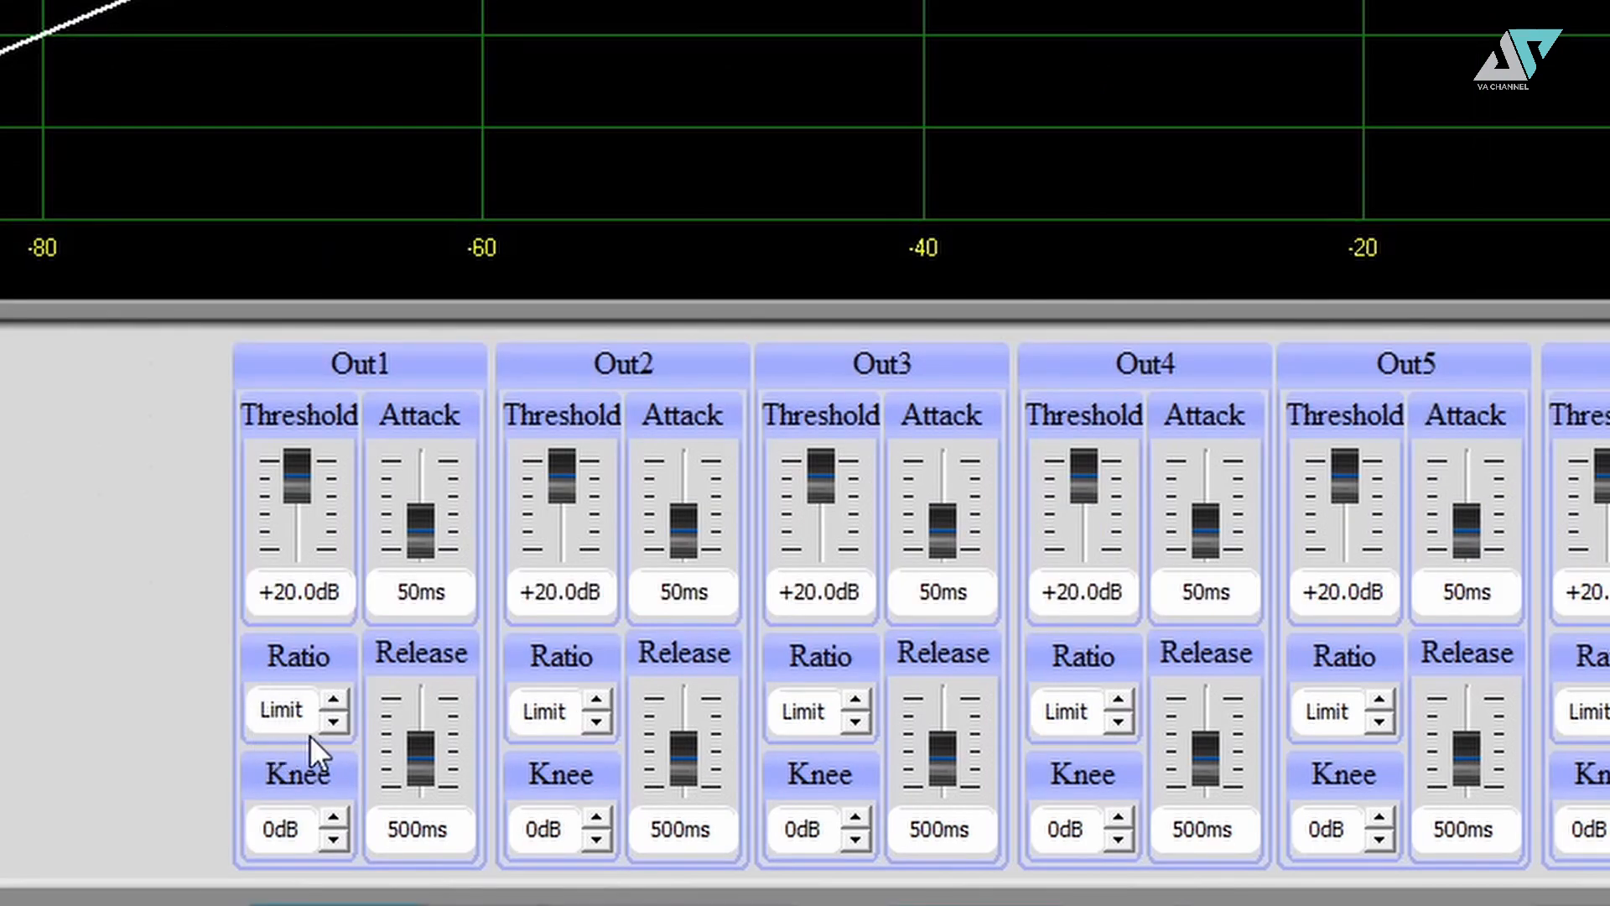
pyautogui.click(220, 55)
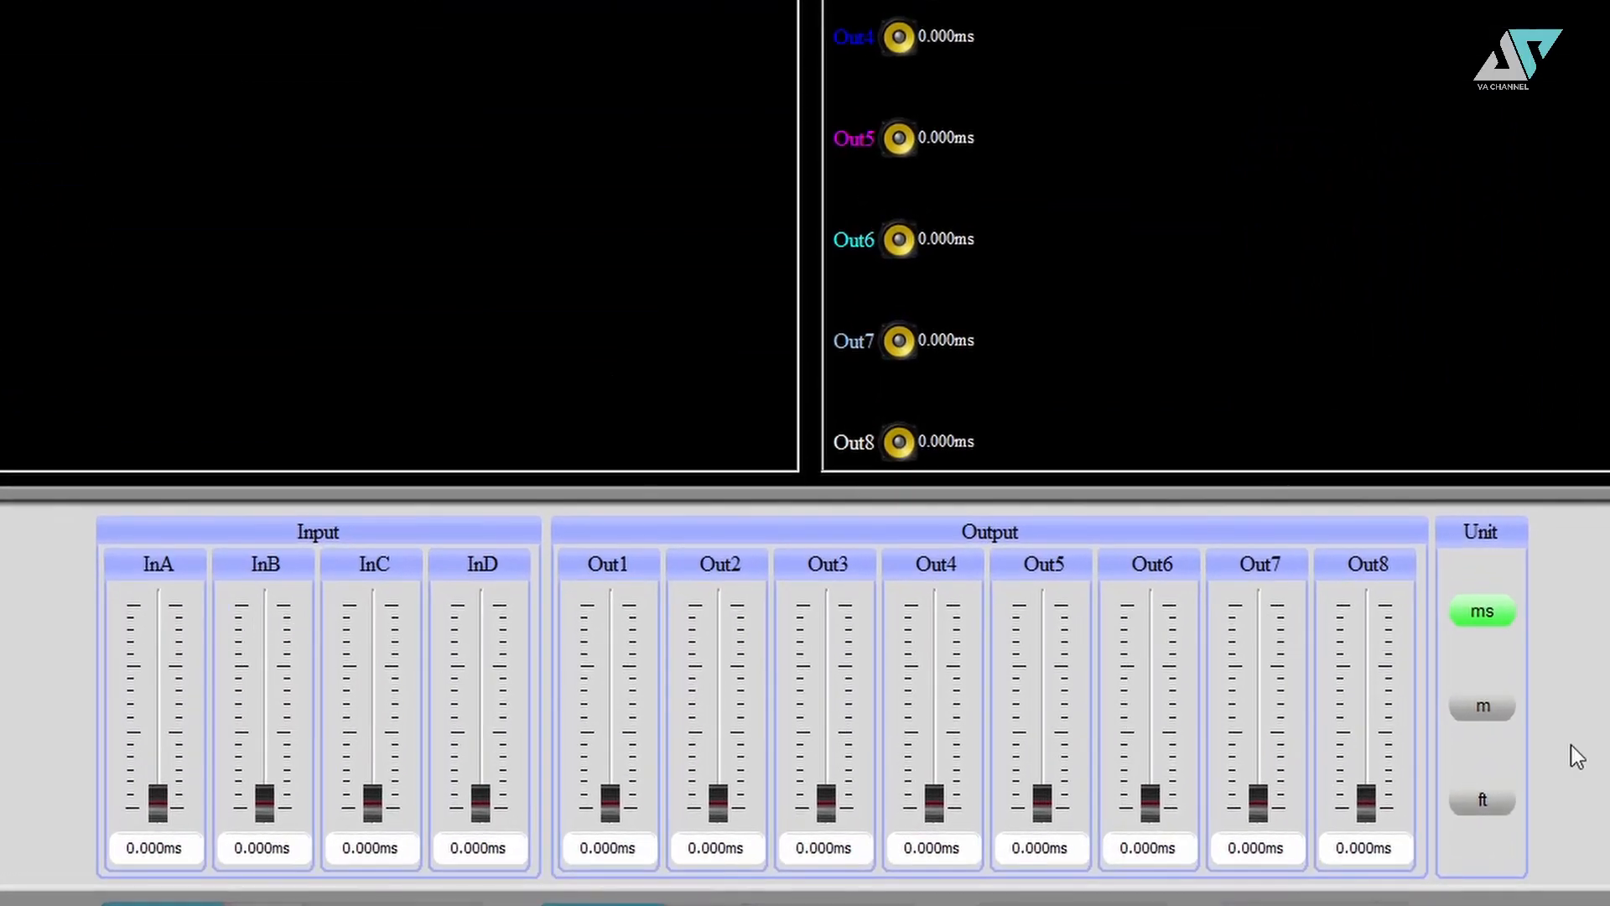
# - Raise InA's delay to 680.000ms, show delays in metres then feet, and return to Matrix
pyautogui.moveTo(157, 802); pyautogui.dragTo(174, 489)
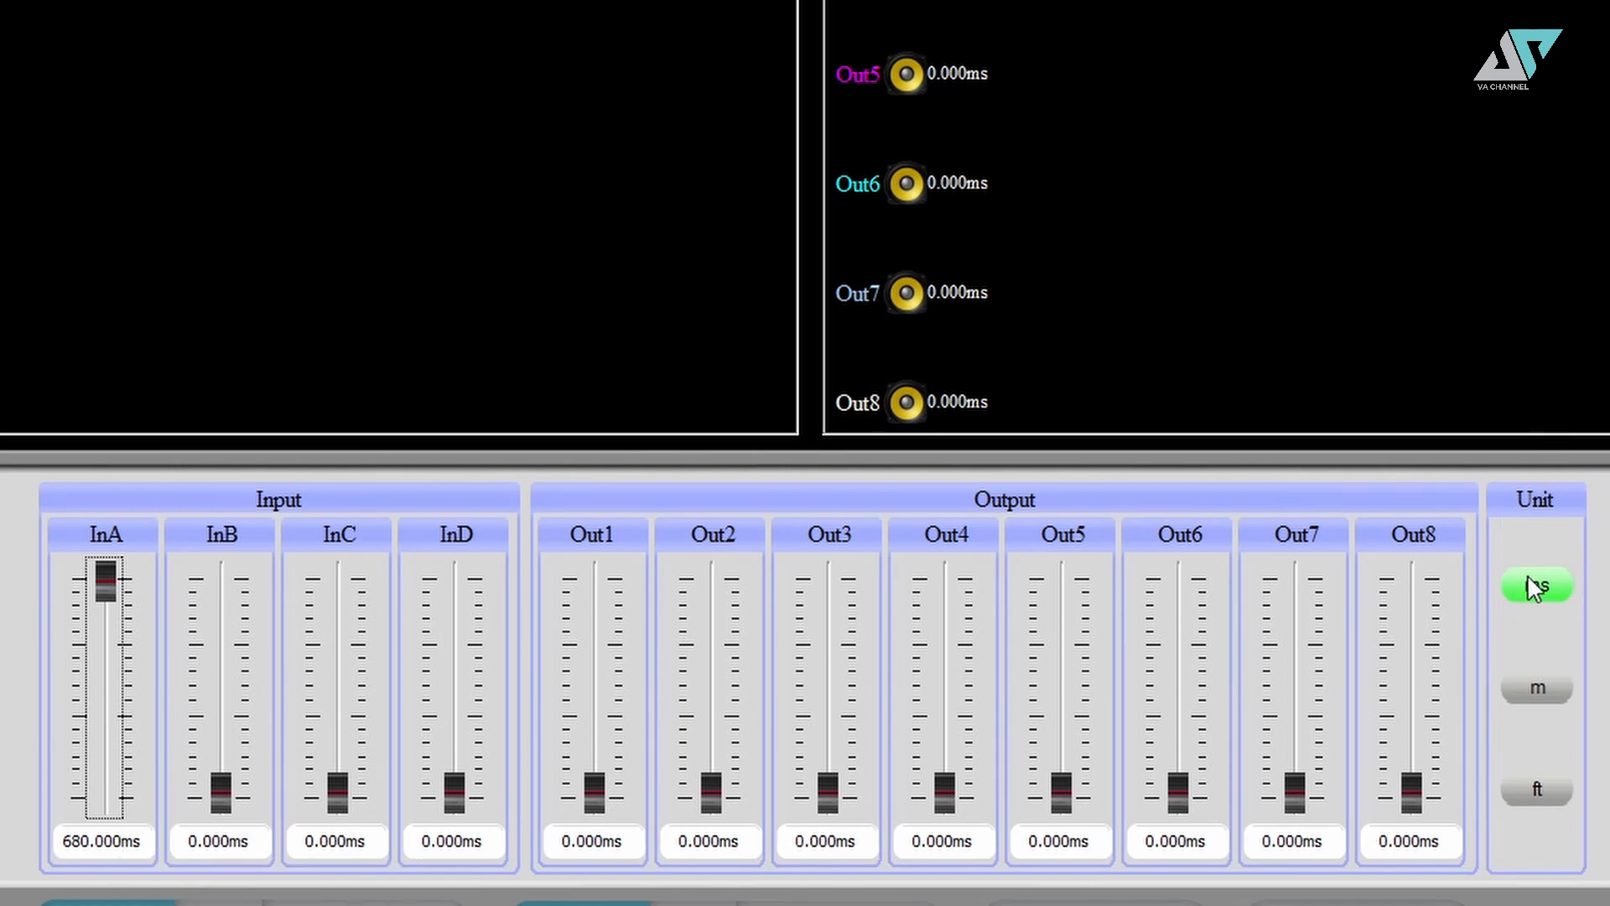
pyautogui.click(1542, 693)
pyautogui.click(1537, 789)
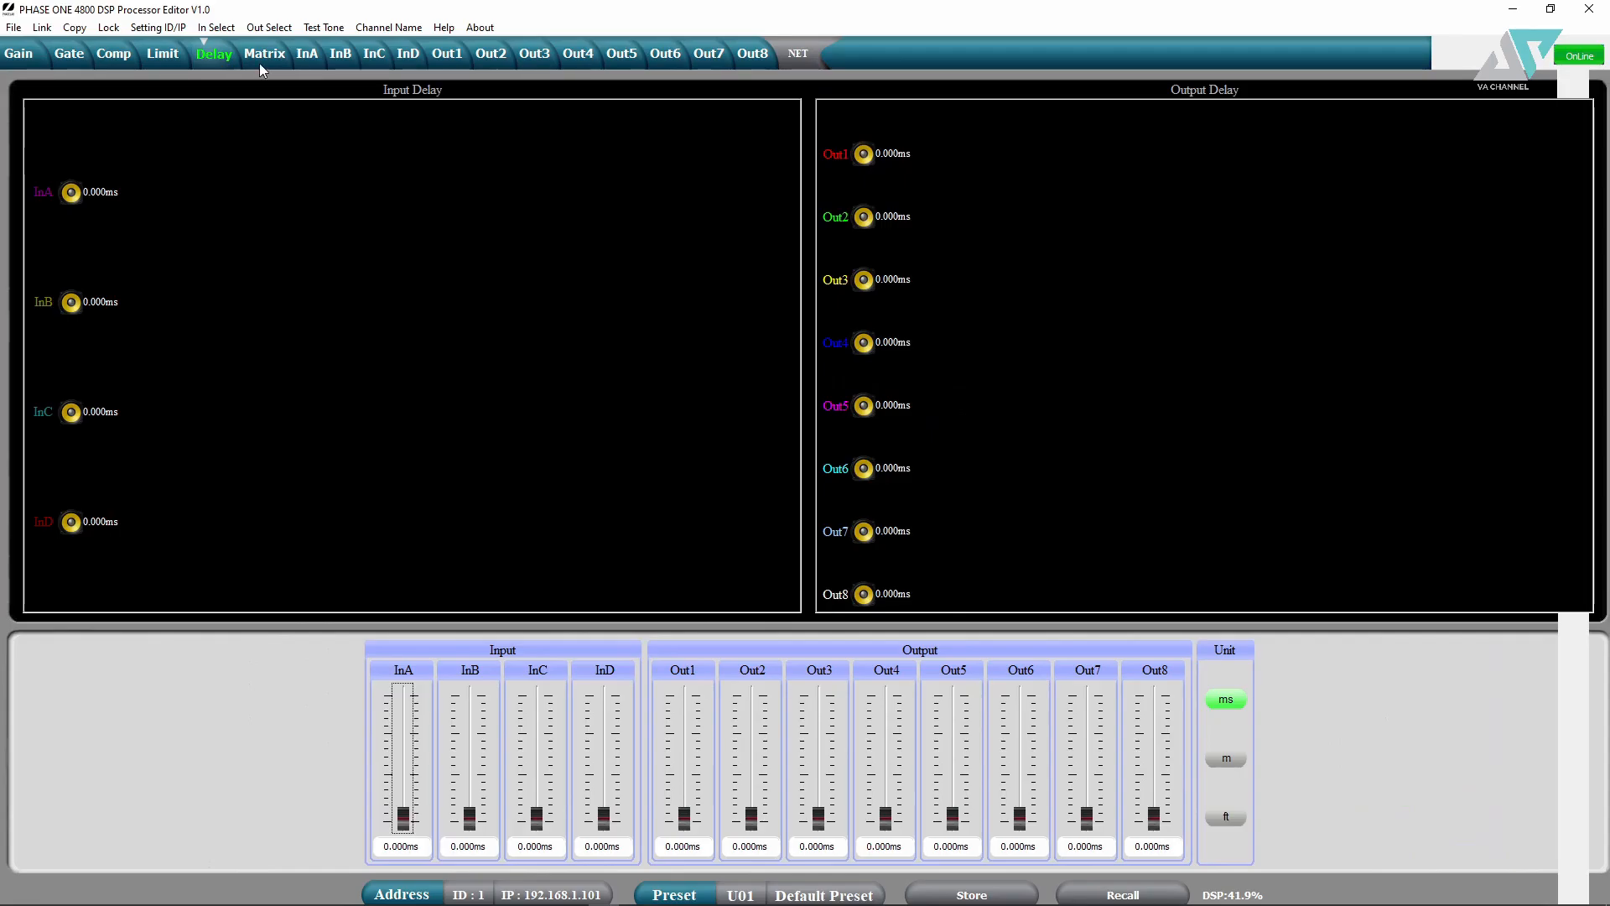
pyautogui.click(260, 55)
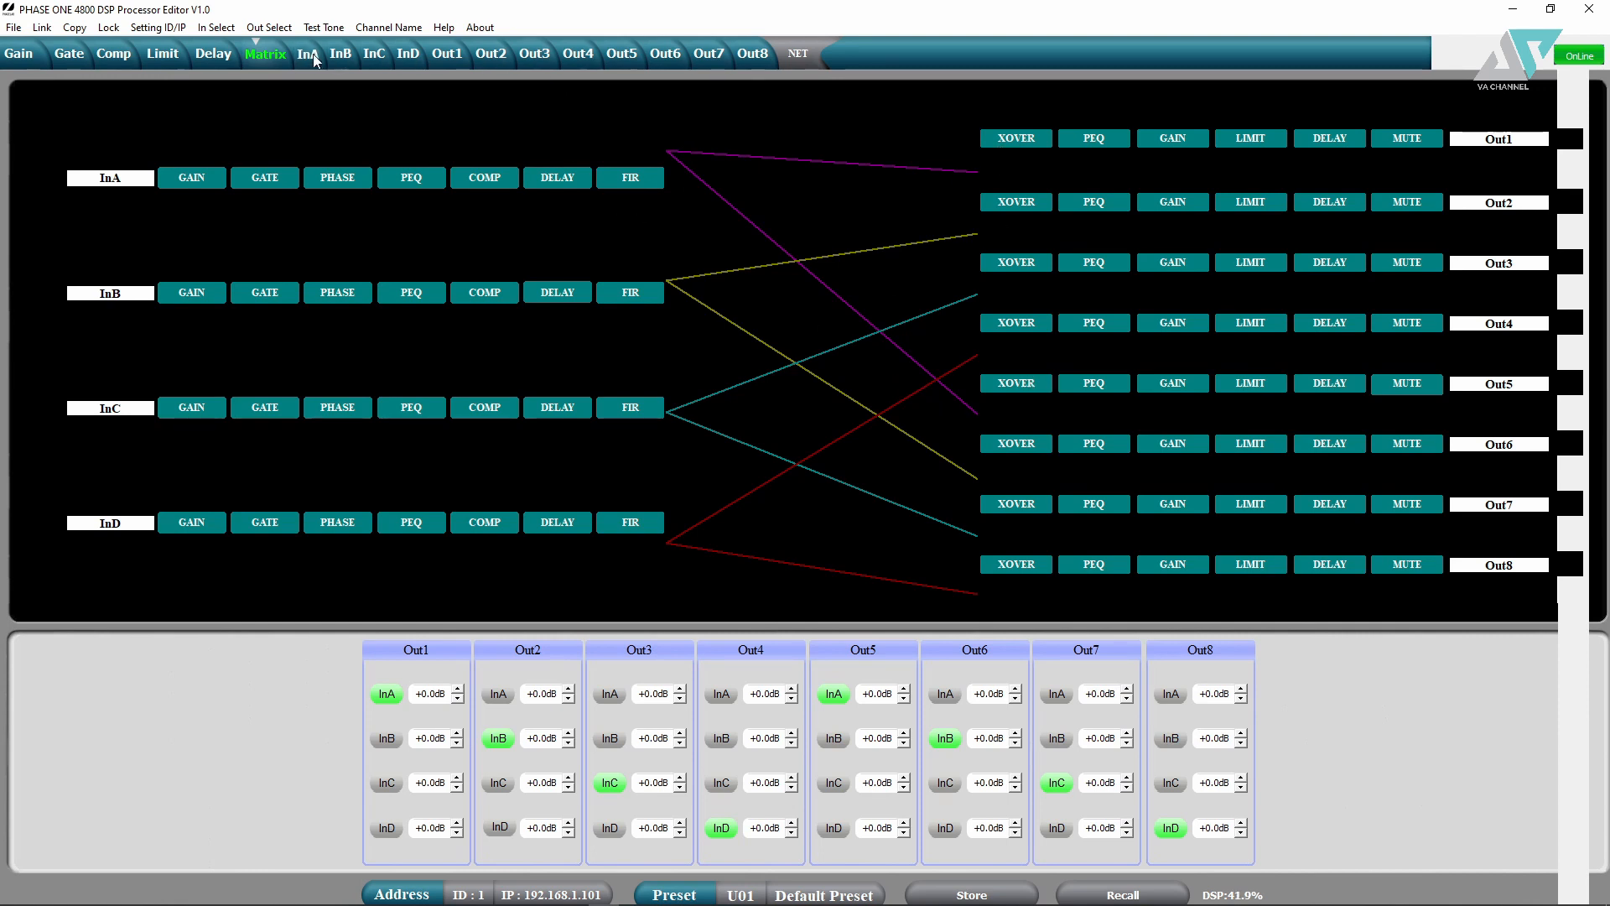
# - Toggle InB routing on Out1 and Out2, ending with Out2 fed by InA and InB
pyautogui.click(277, 54)
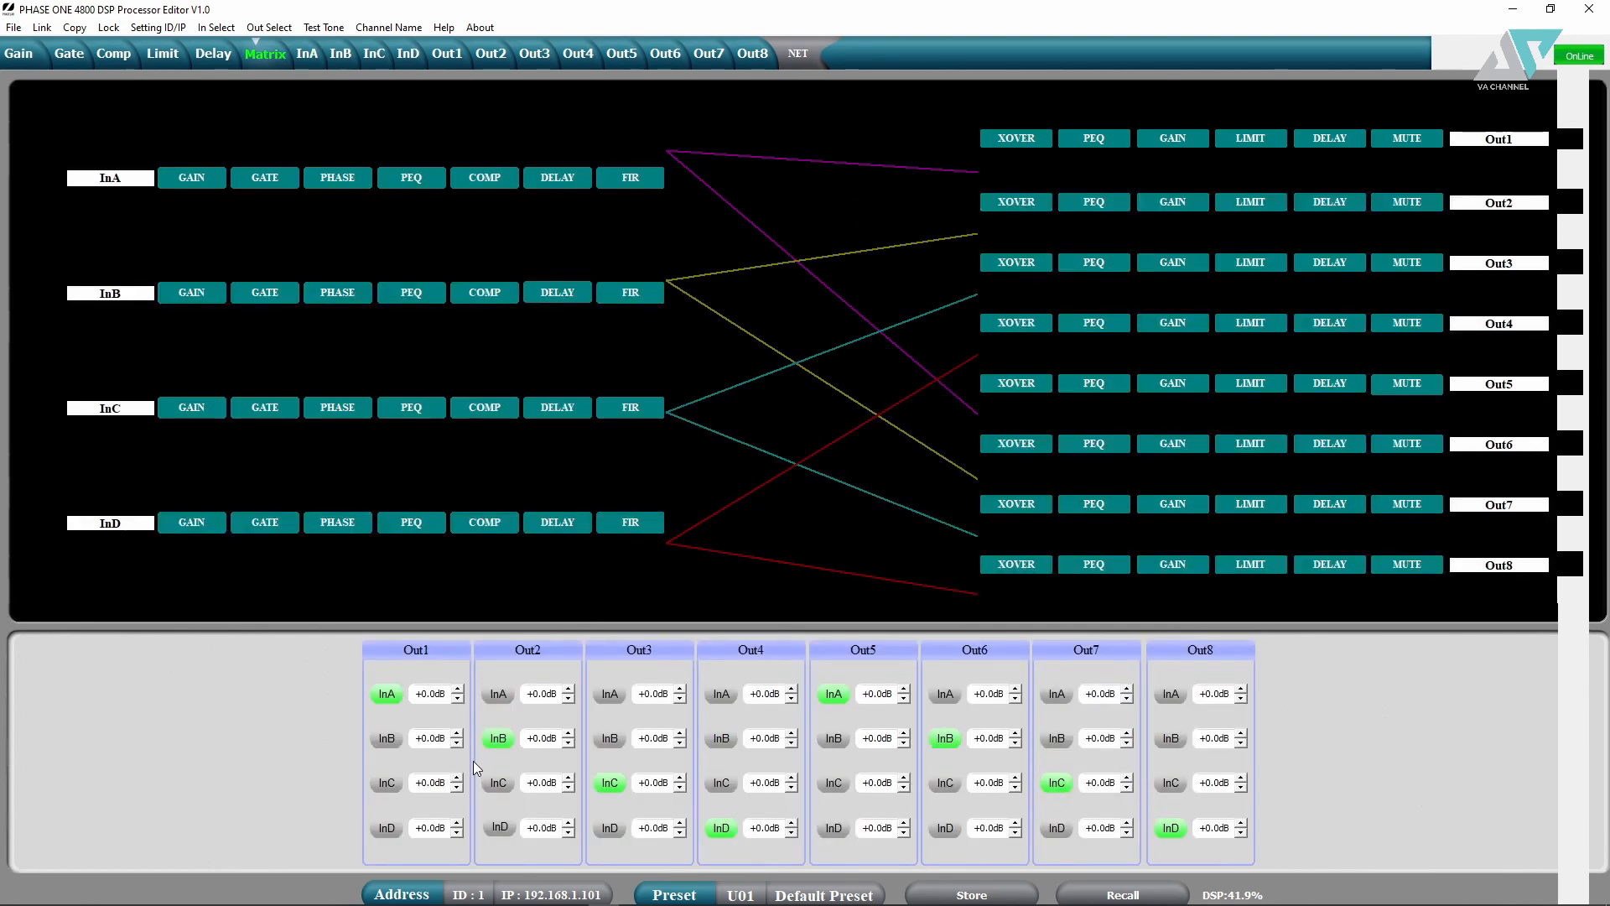
pyautogui.click(384, 744)
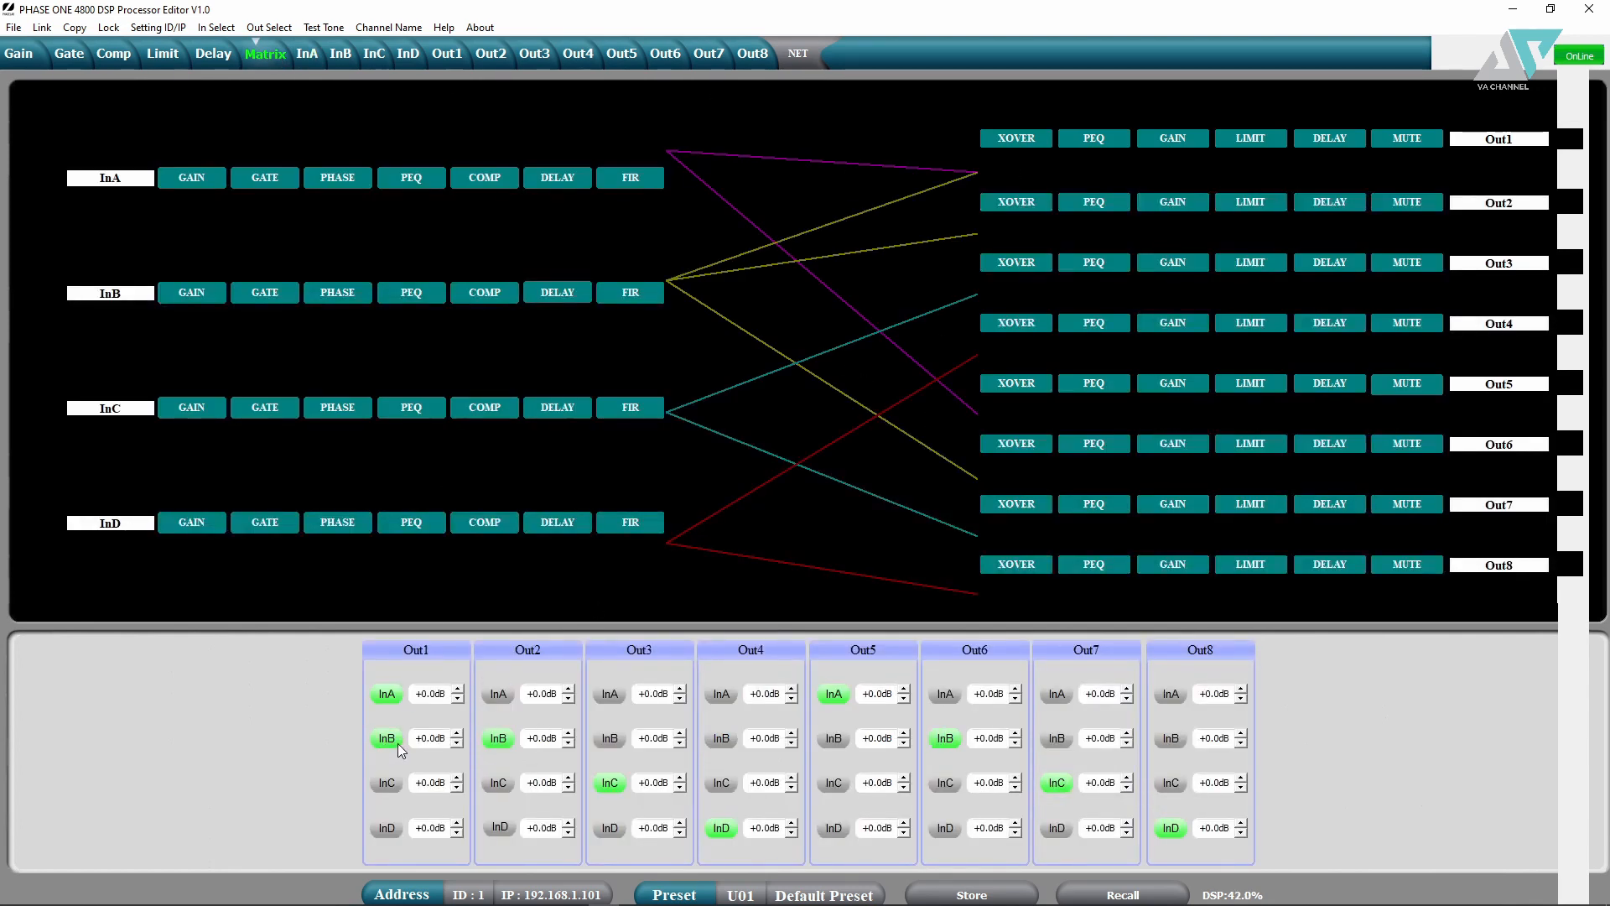
pyautogui.click(488, 741)
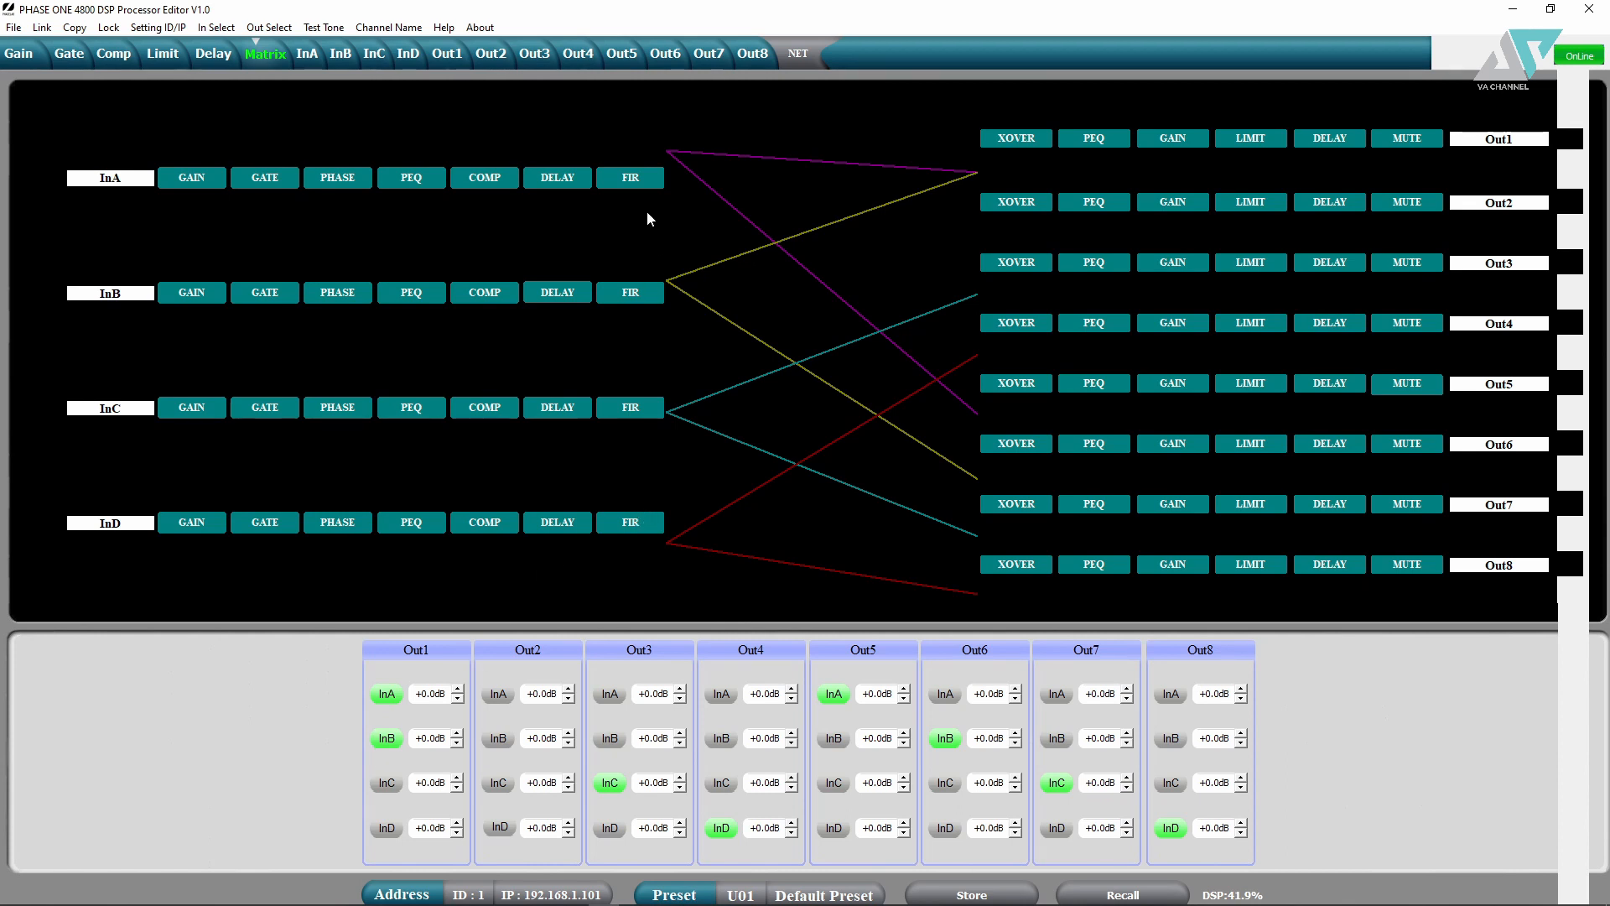
pyautogui.click(401, 740)
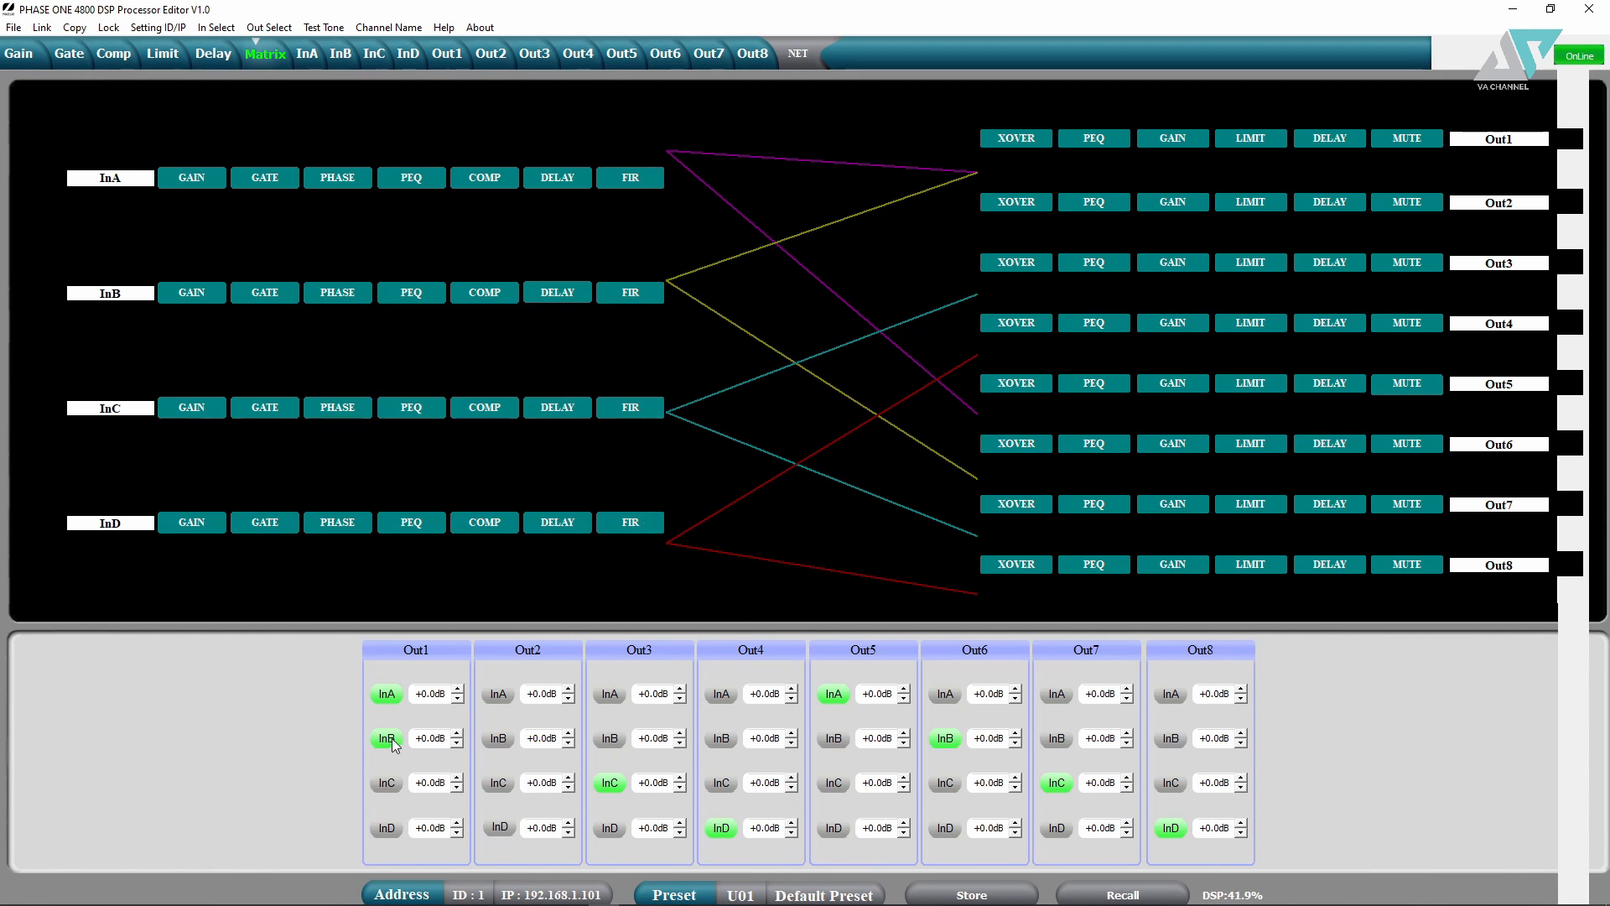
pyautogui.click(498, 739)
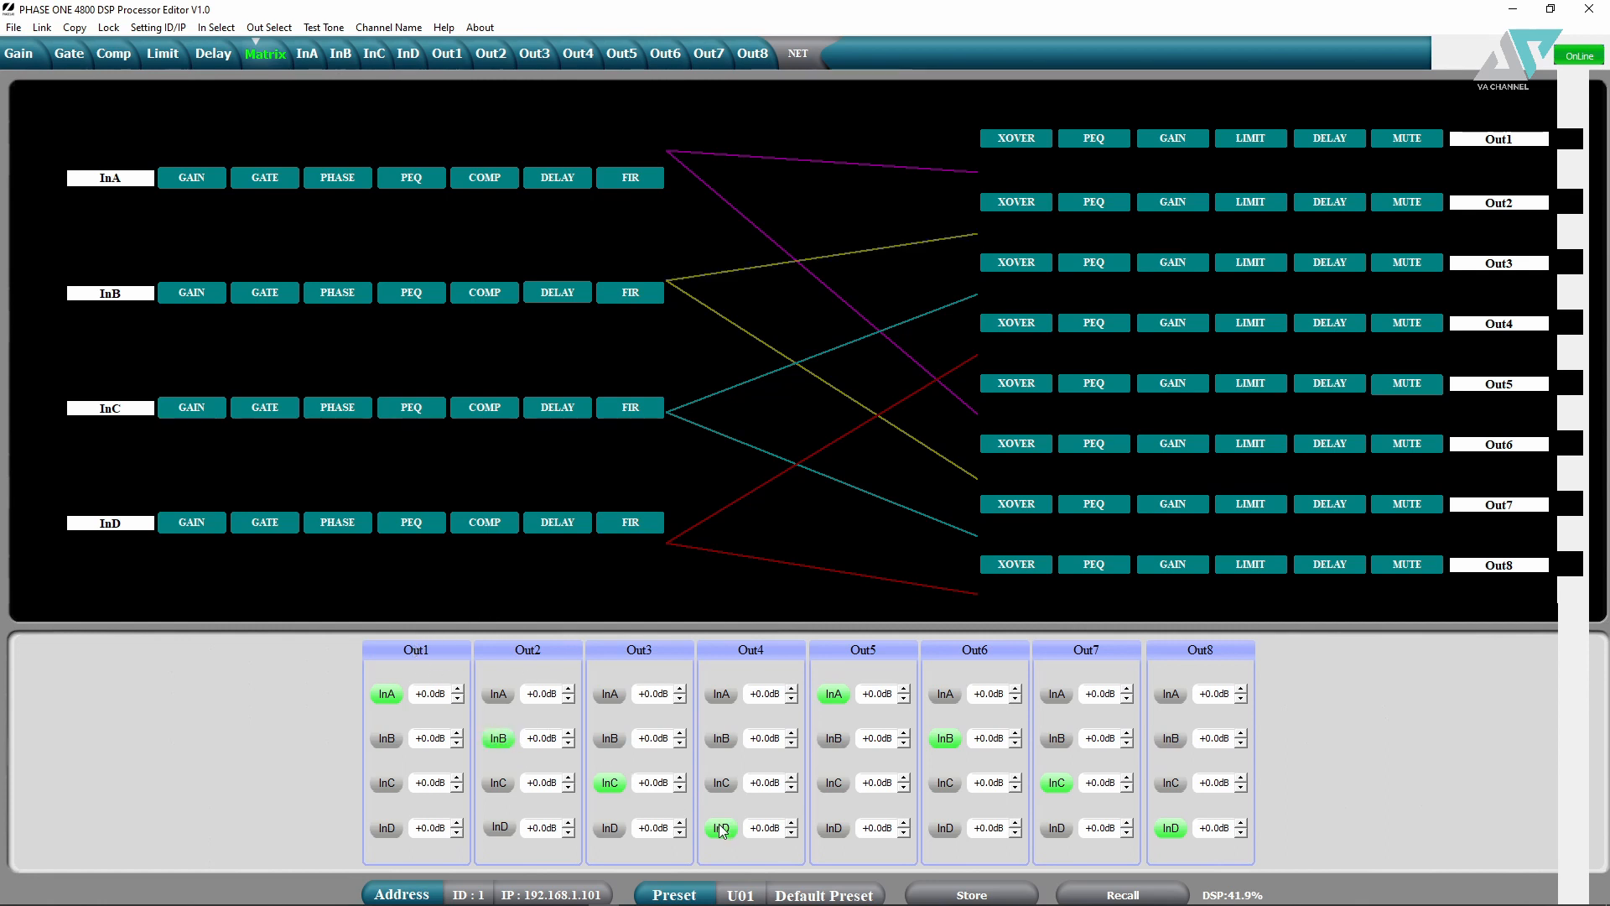
pyautogui.click(489, 694)
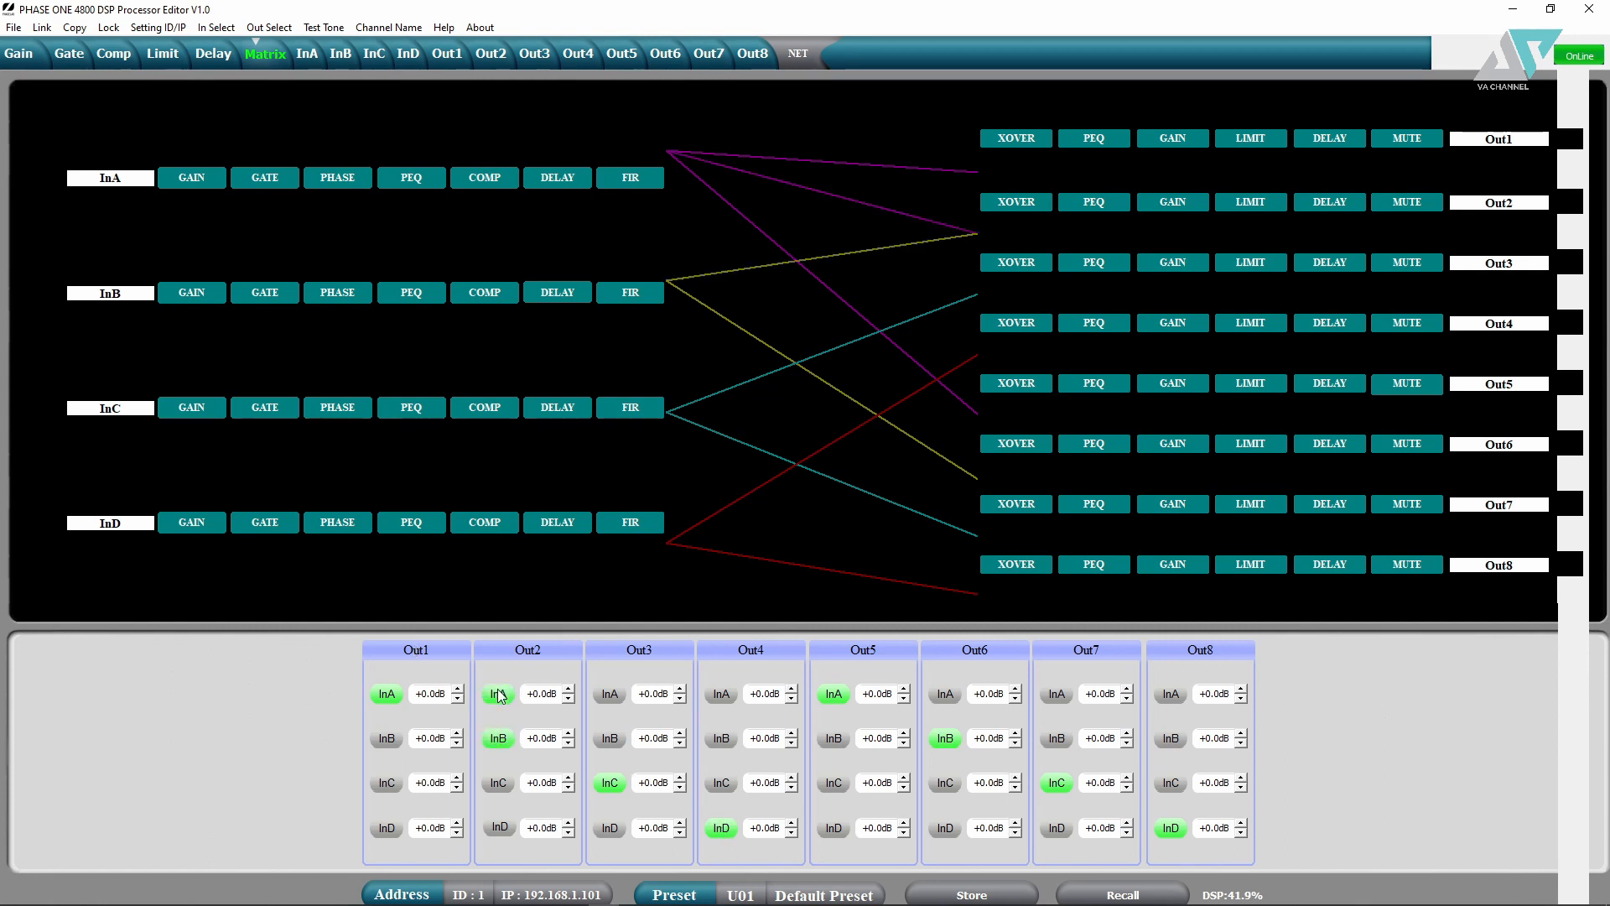
pyautogui.click(499, 738)
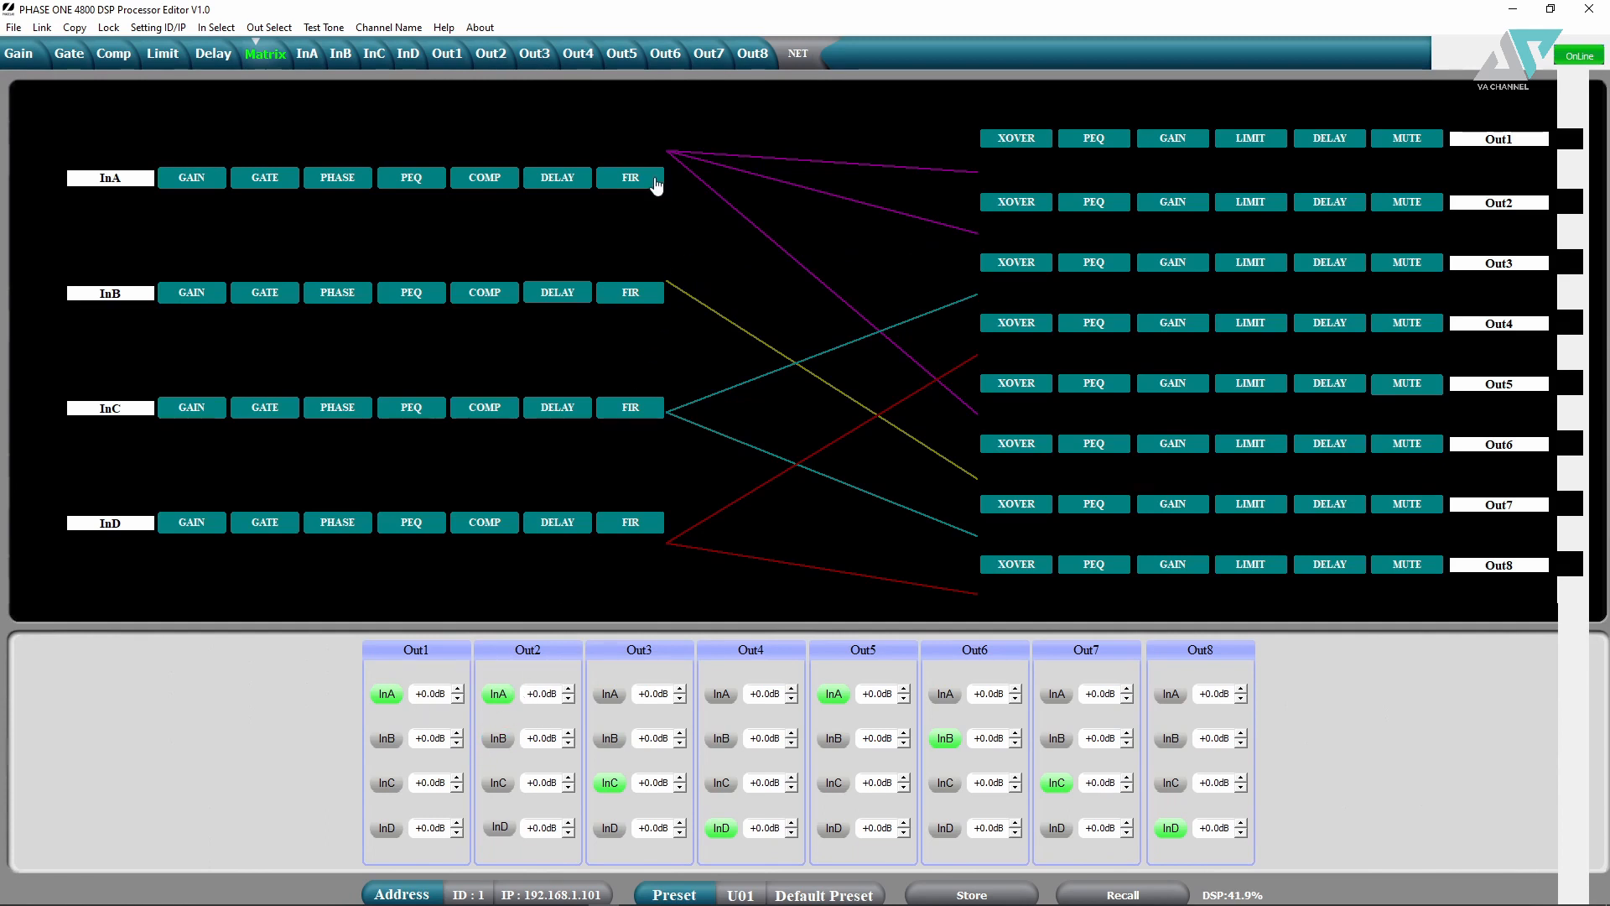
pyautogui.click(498, 739)
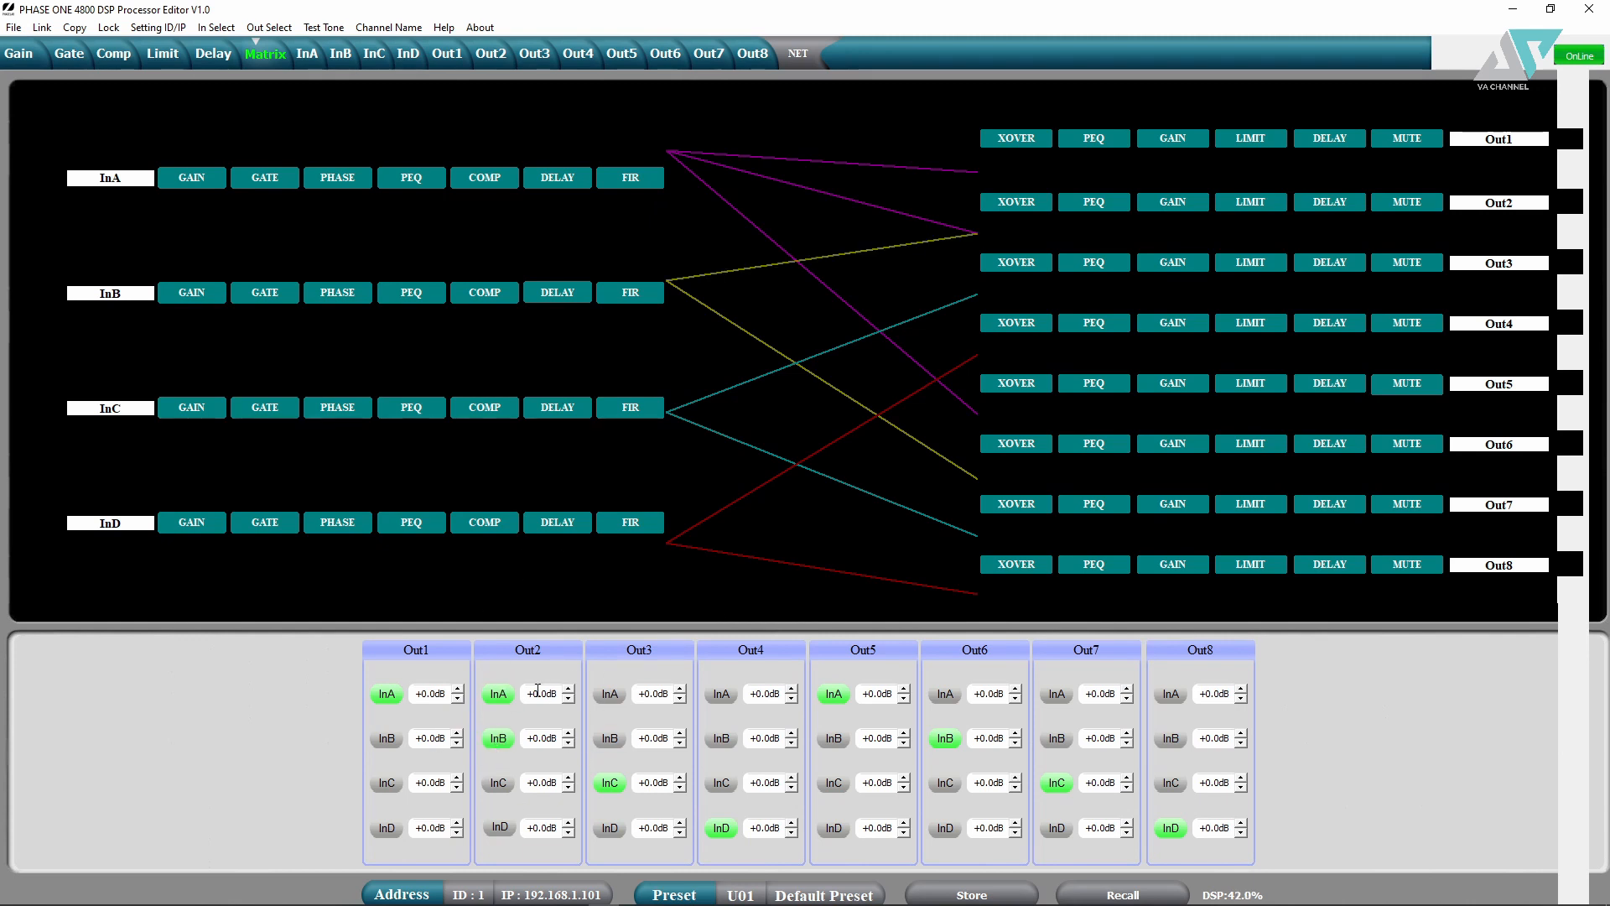
pyautogui.click(307, 53)
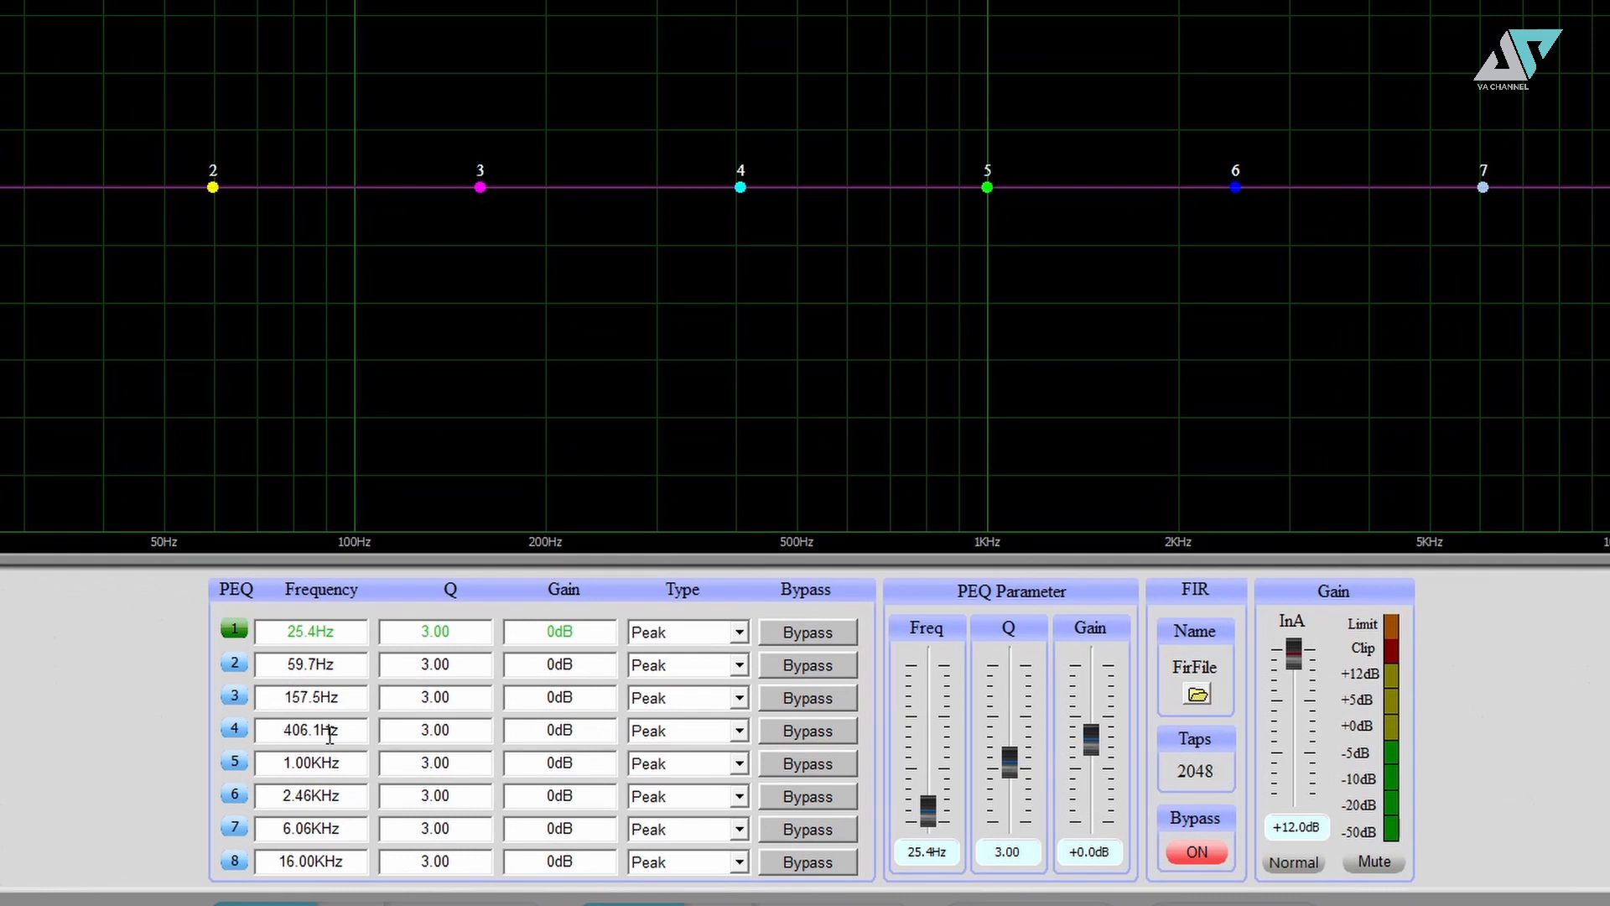
# - Keep band 1 as Peak and give InA's band 3 a 9dB gain with Q 8.00
pyautogui.click(739, 634)
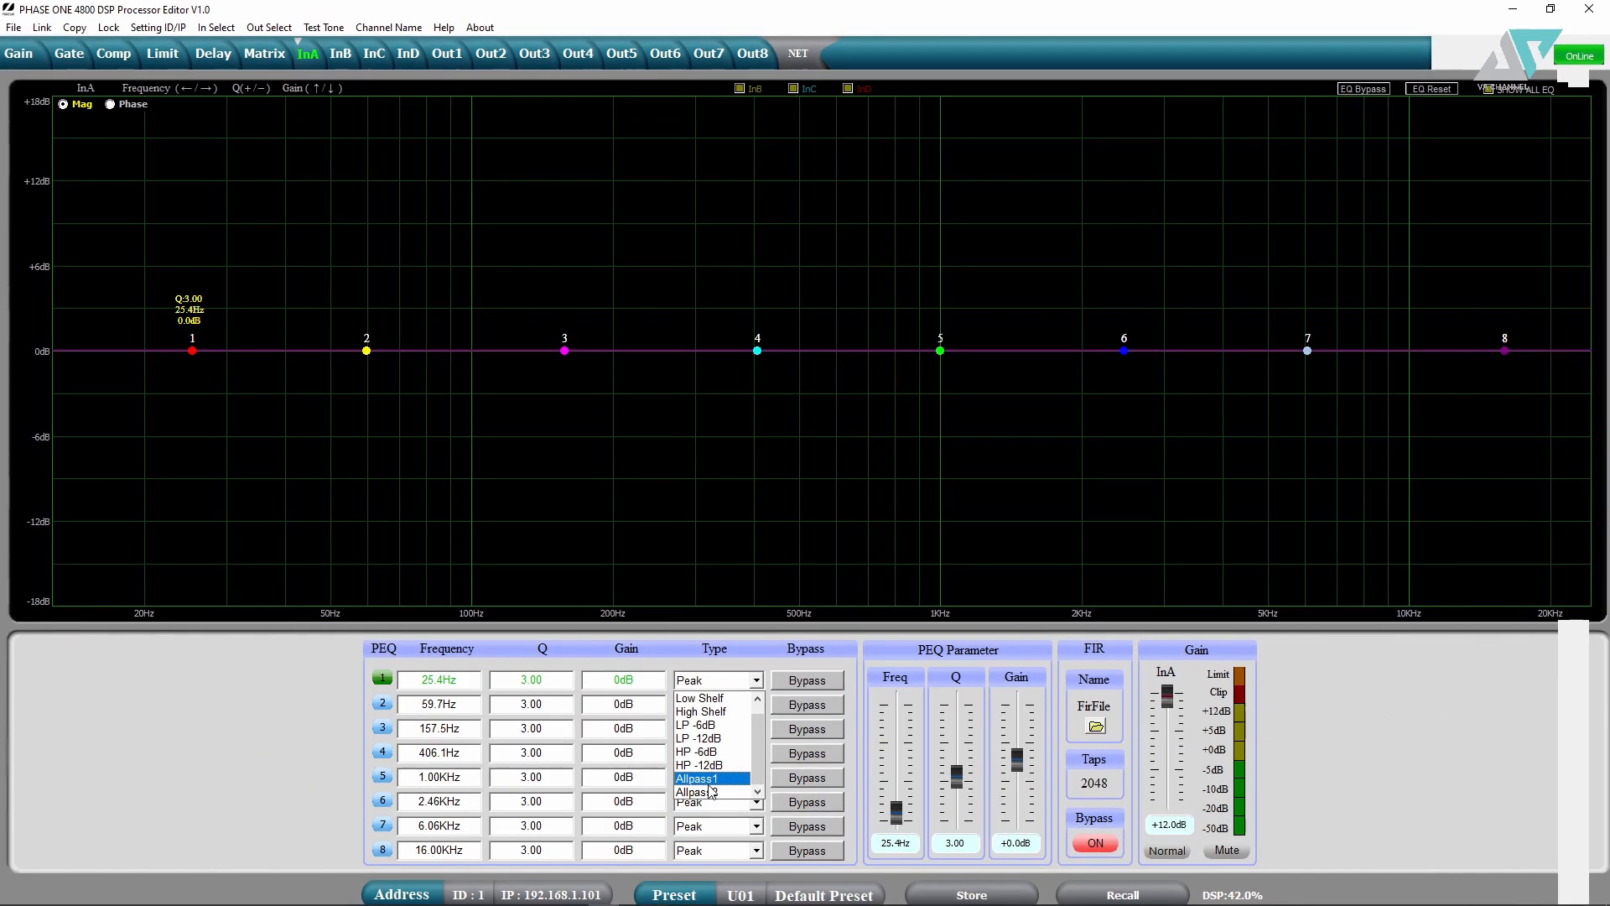
pyautogui.click(726, 678)
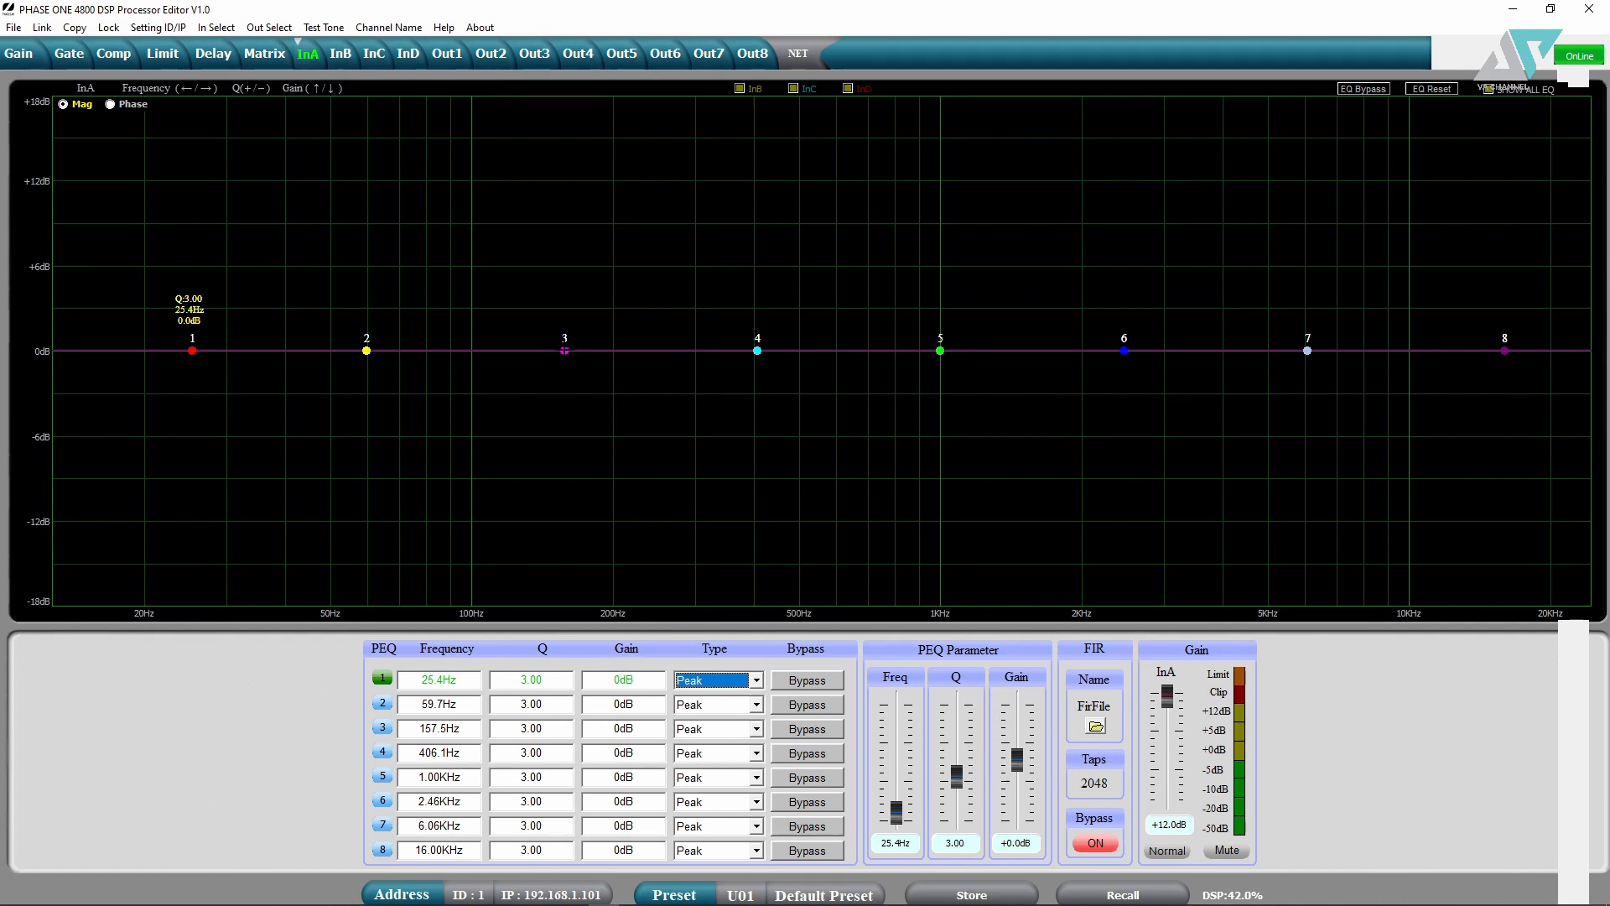
pyautogui.moveTo(564, 350)
pyautogui.mouseDown()
pyautogui.moveTo(574, 360)
pyautogui.moveTo(574, 338)
pyautogui.mouseUp()
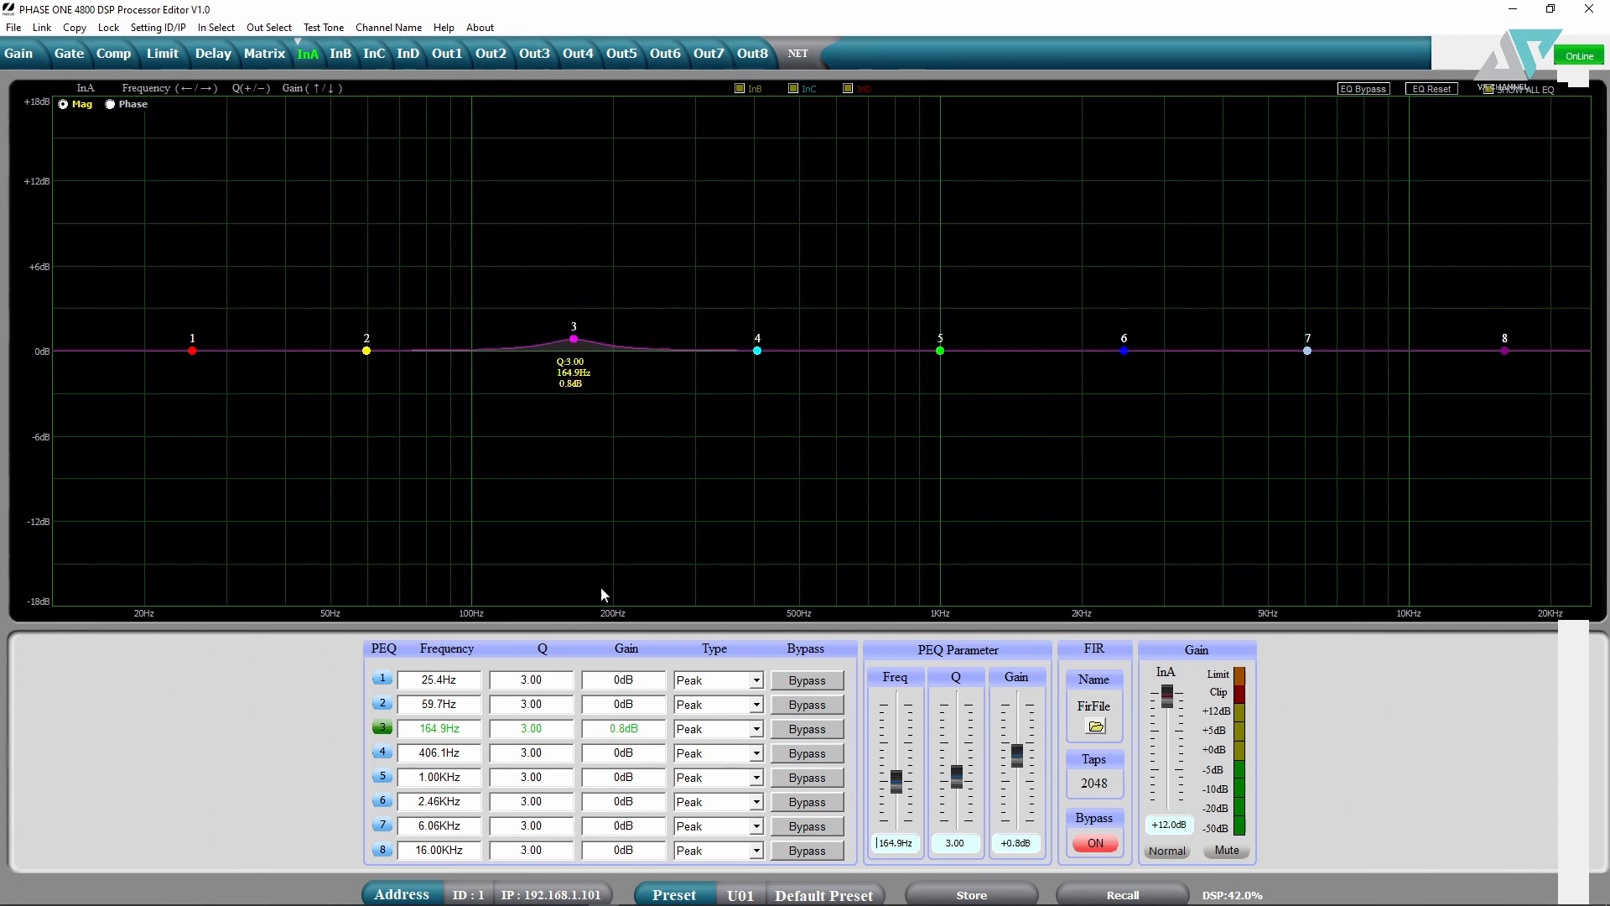
pyautogui.doubleClick(621, 727)
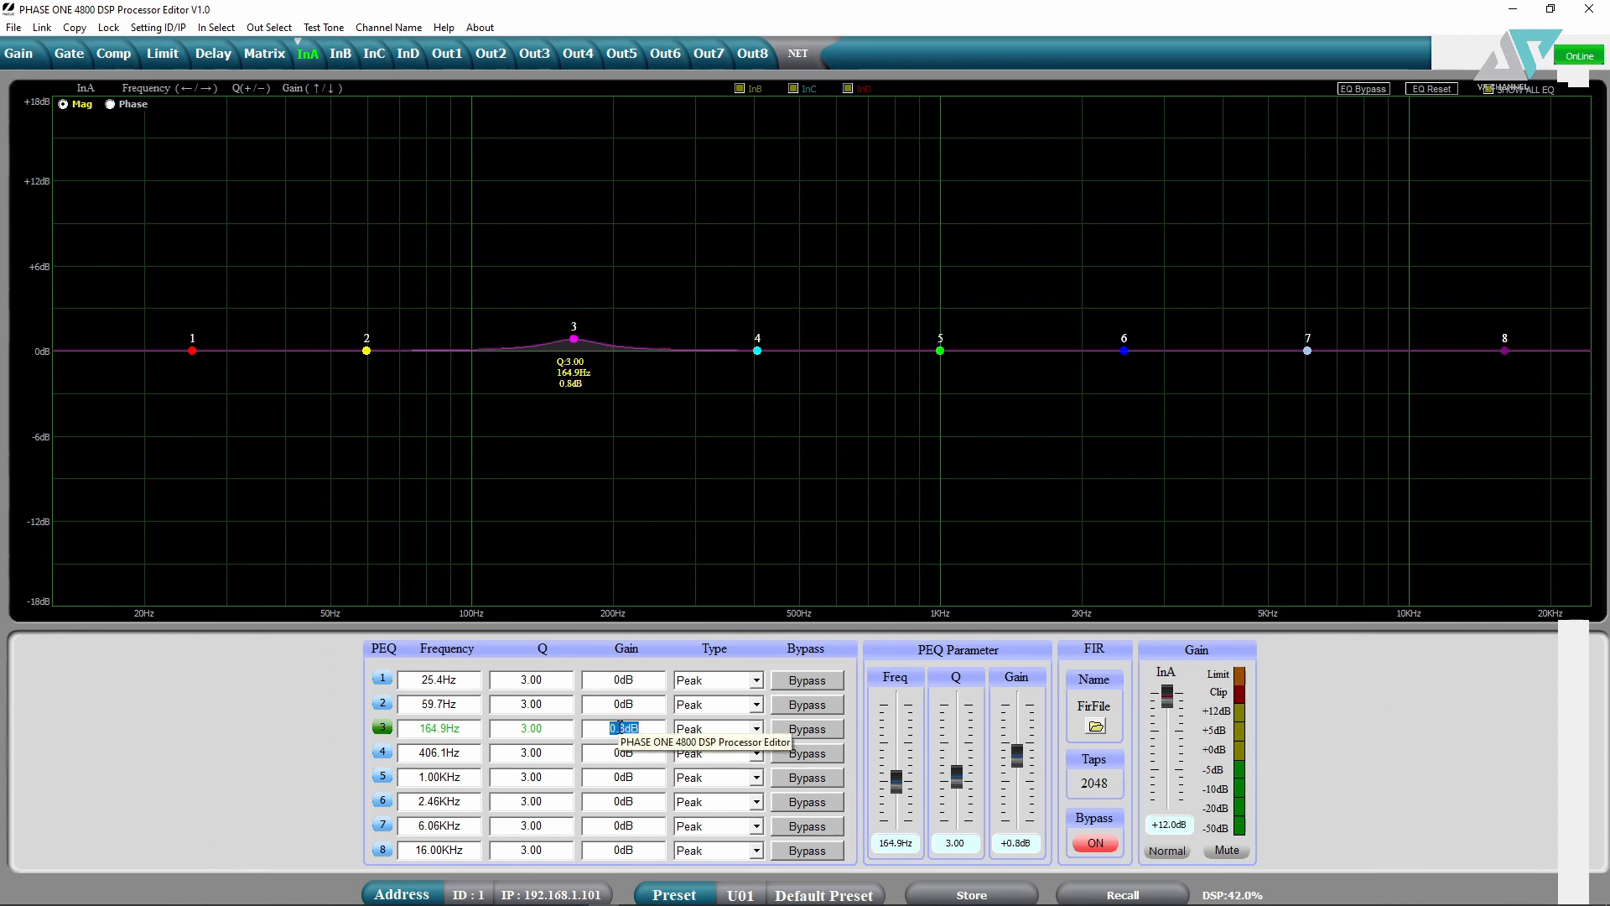
pyautogui.write('9')
pyautogui.press('Return')
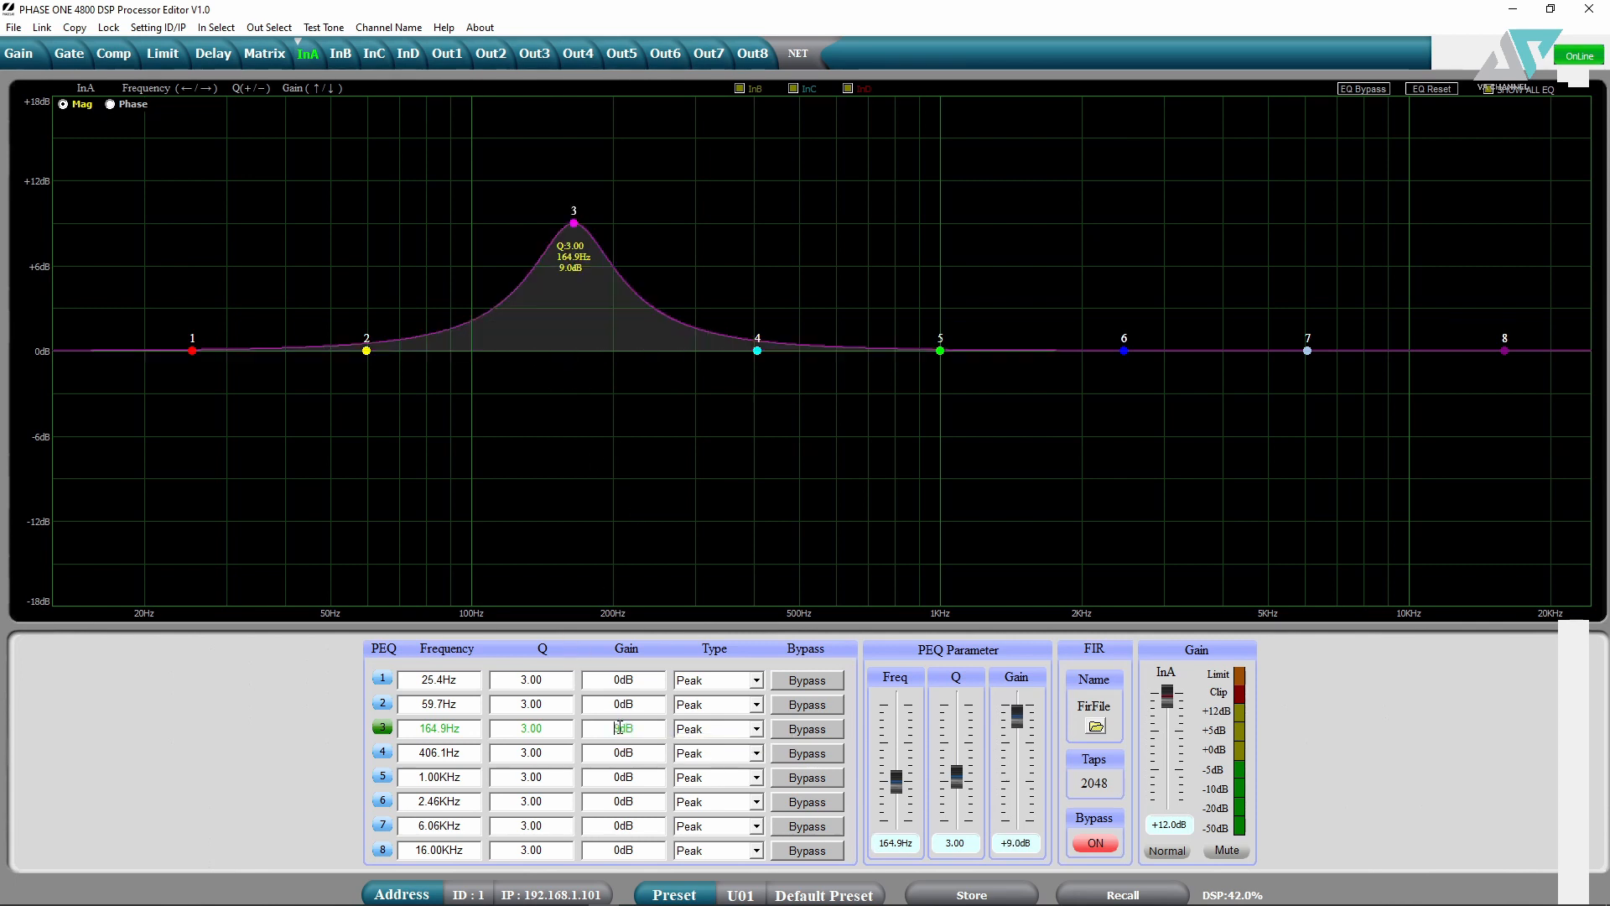
pyautogui.doubleClick(531, 727)
pyautogui.write('8')
pyautogui.press('Return')
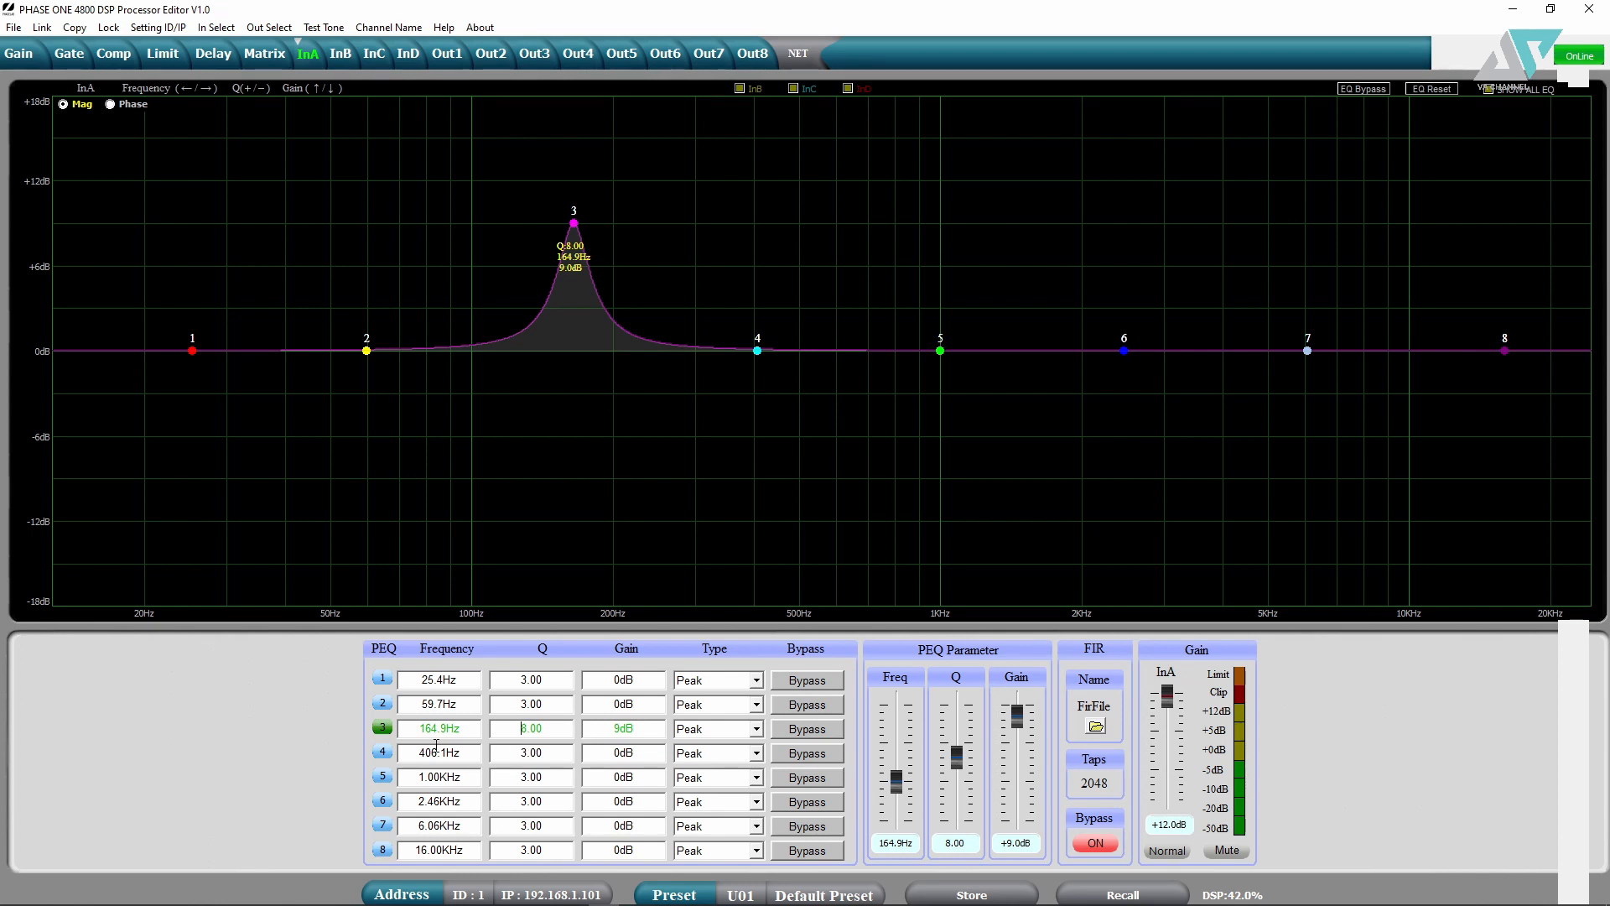
# - Drag band 3's peak to 7.4dB, toggle its bypass, and sweep it up to 387.8Hz
pyautogui.moveTo(427, 735); pyautogui.dragTo(452, 721)
pyautogui.moveTo(574, 223); pyautogui.dragTo(597, 246)
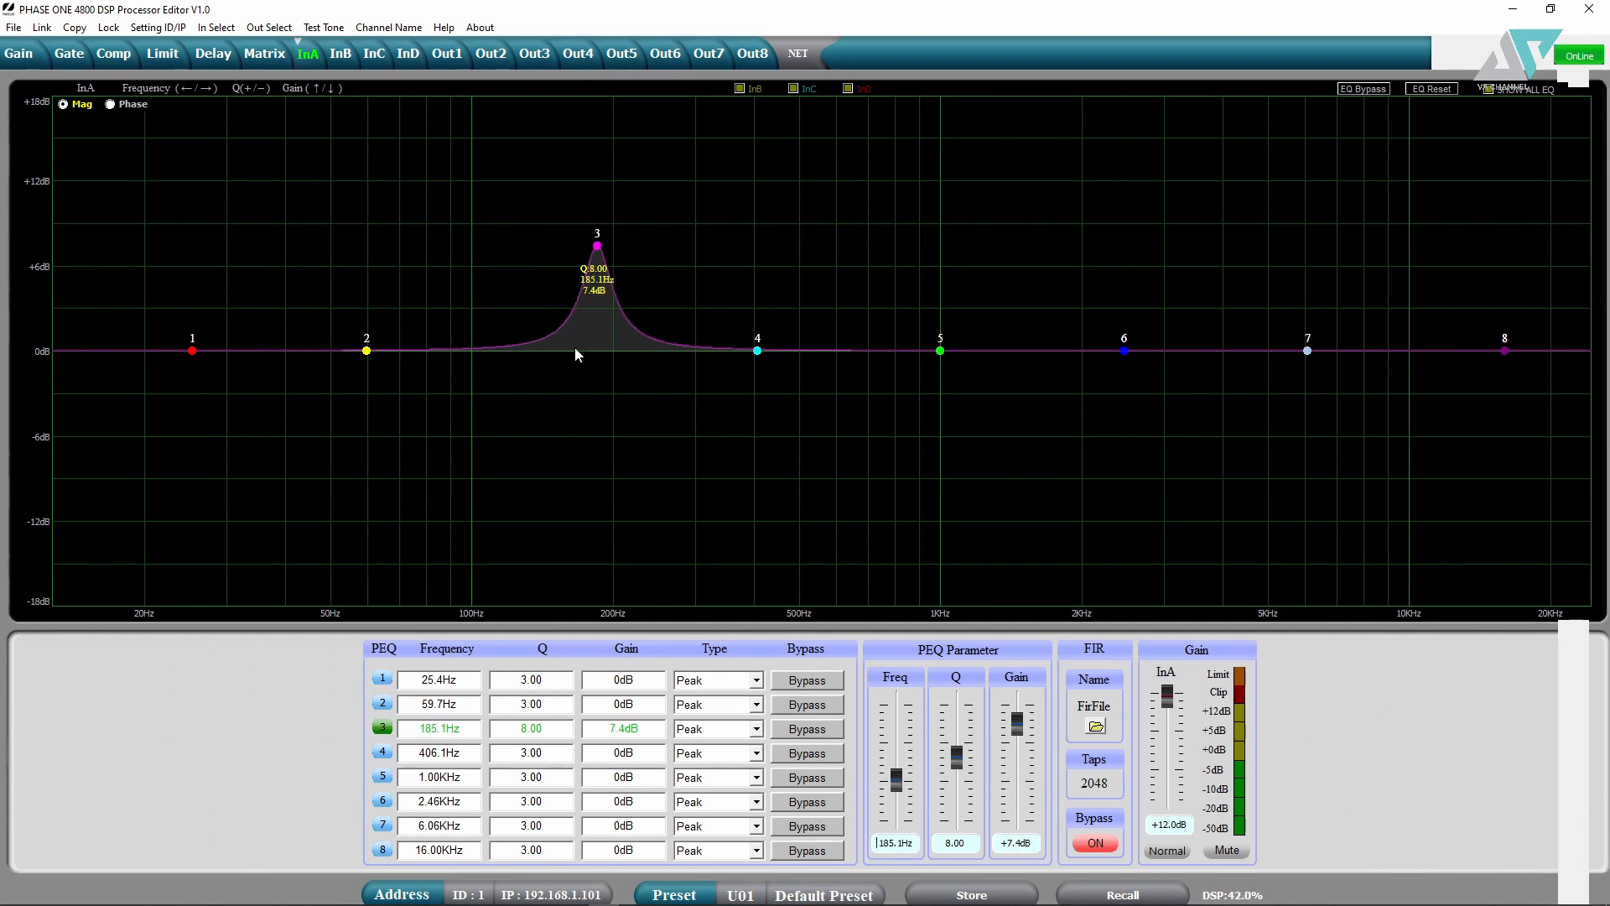
pyautogui.click(815, 729)
pyautogui.click(816, 735)
pyautogui.click(816, 738)
pyautogui.click(816, 738)
pyautogui.click(895, 786)
pyautogui.moveTo(895, 786); pyautogui.dragTo(896, 775)
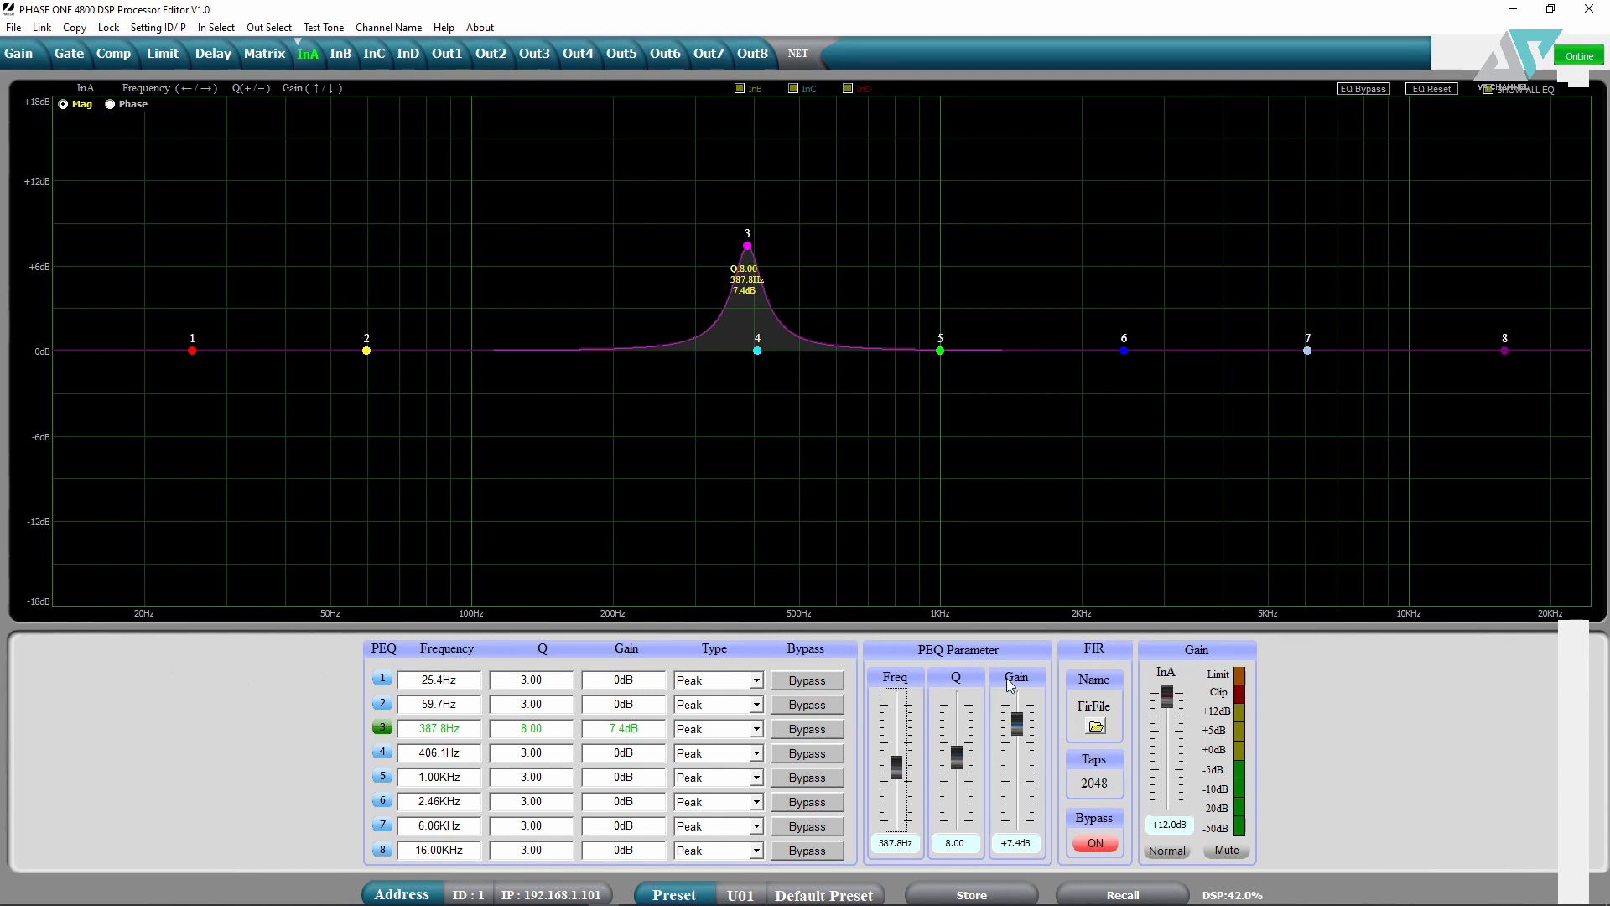
# - Switch to InB and back to InA, and set InA's polarity to normal
pyautogui.click(342, 56)
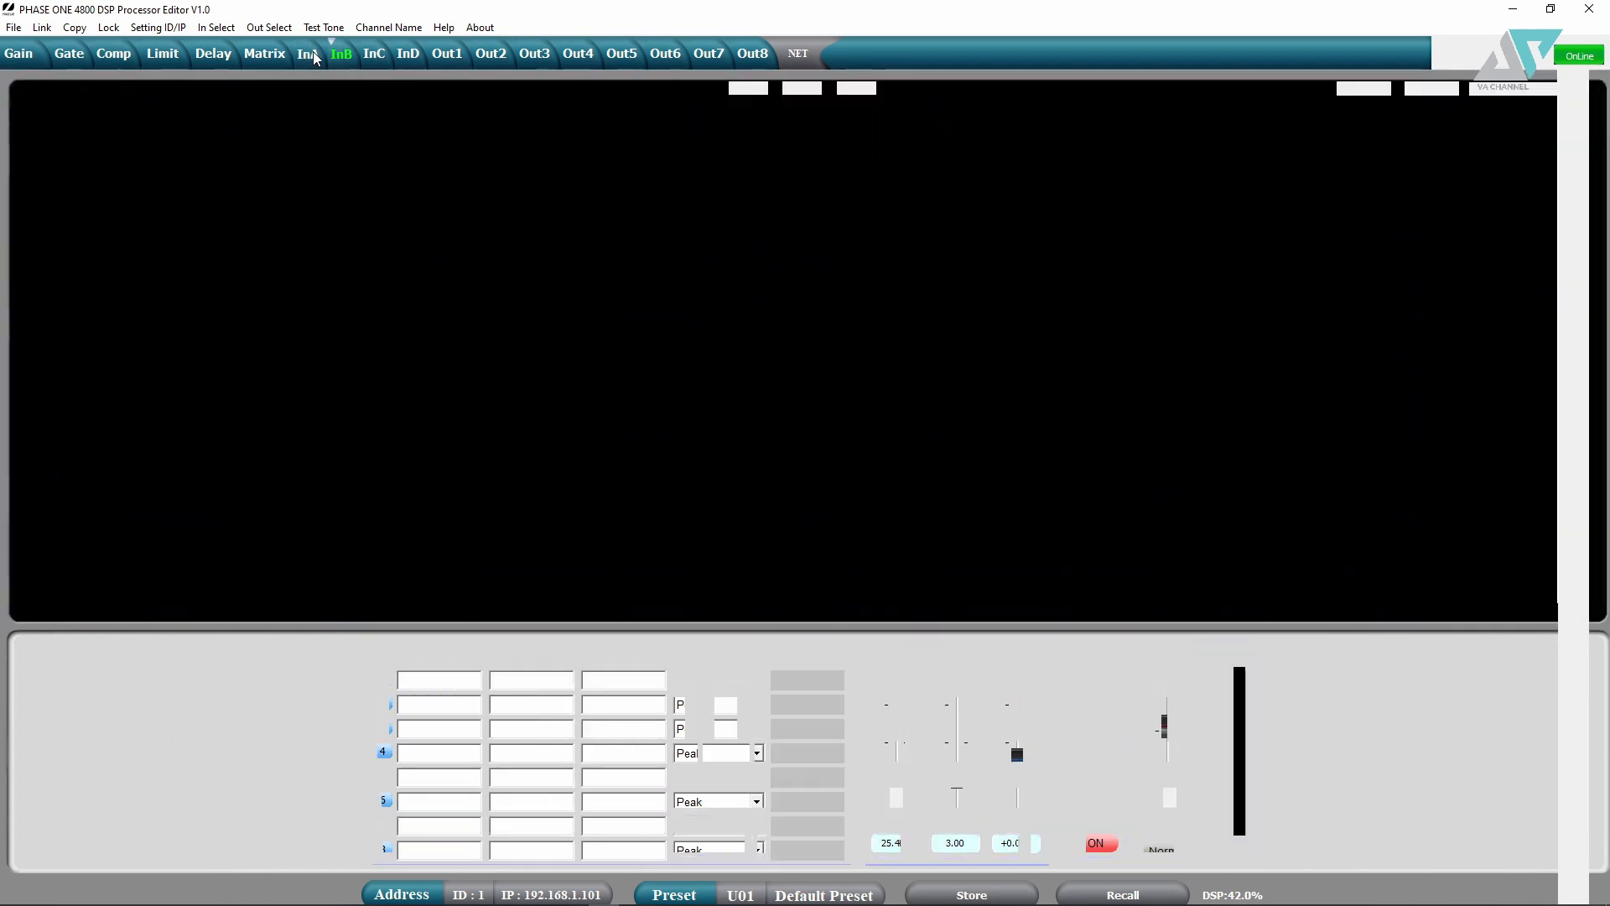
pyautogui.click(312, 55)
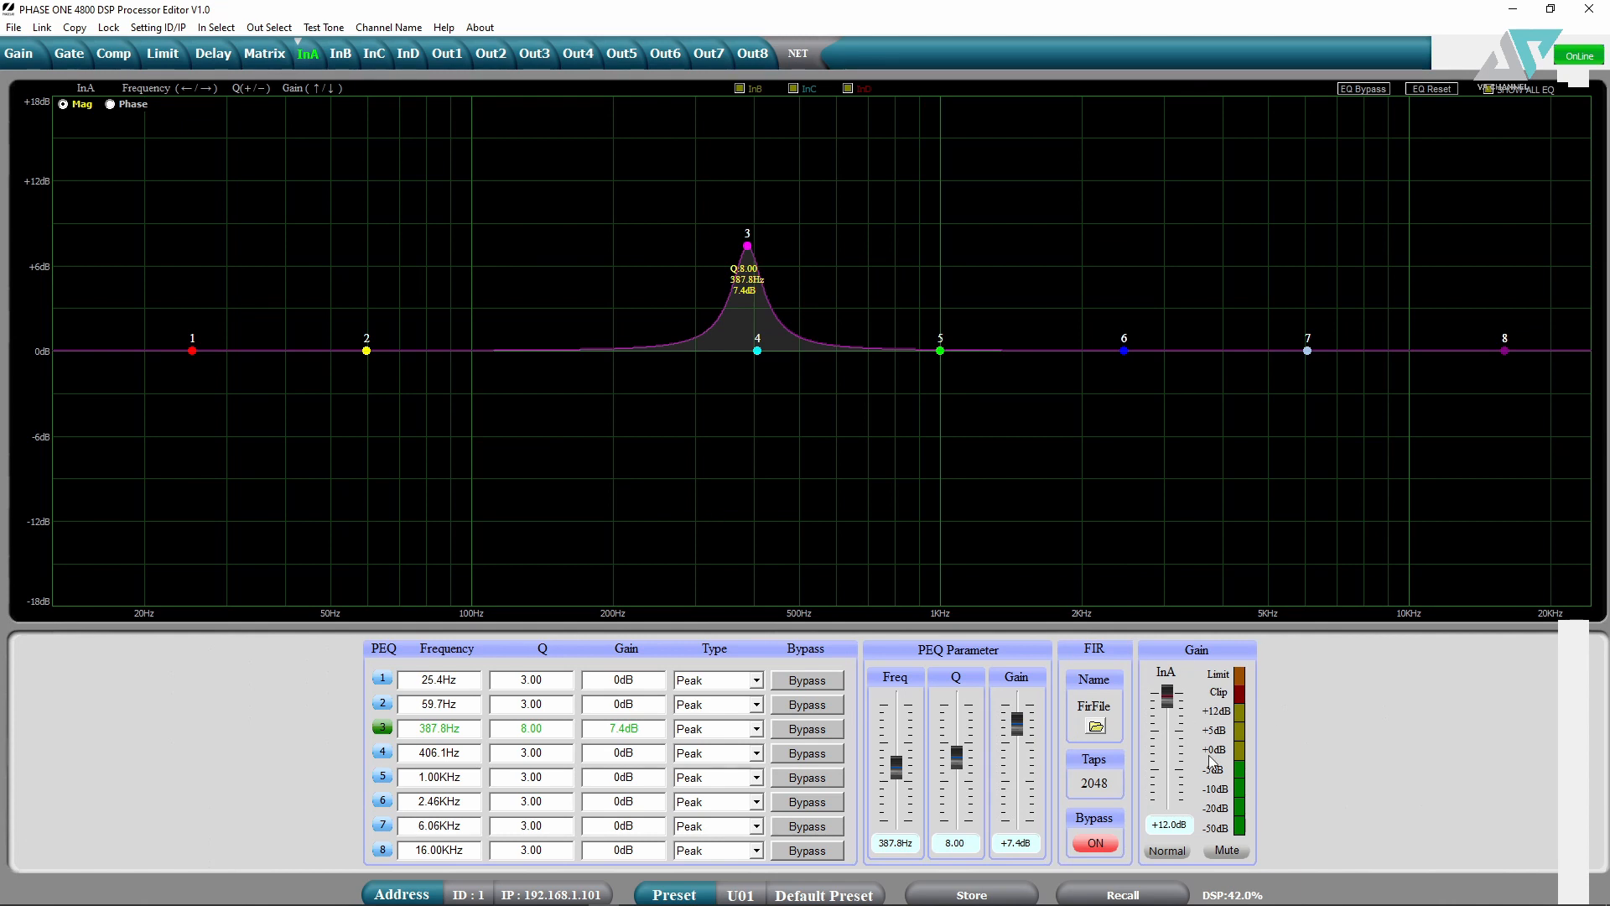
pyautogui.click(1166, 850)
# - View Out1's EQ, leaving band 1 as Peak and the mode as IIR
pyautogui.click(446, 53)
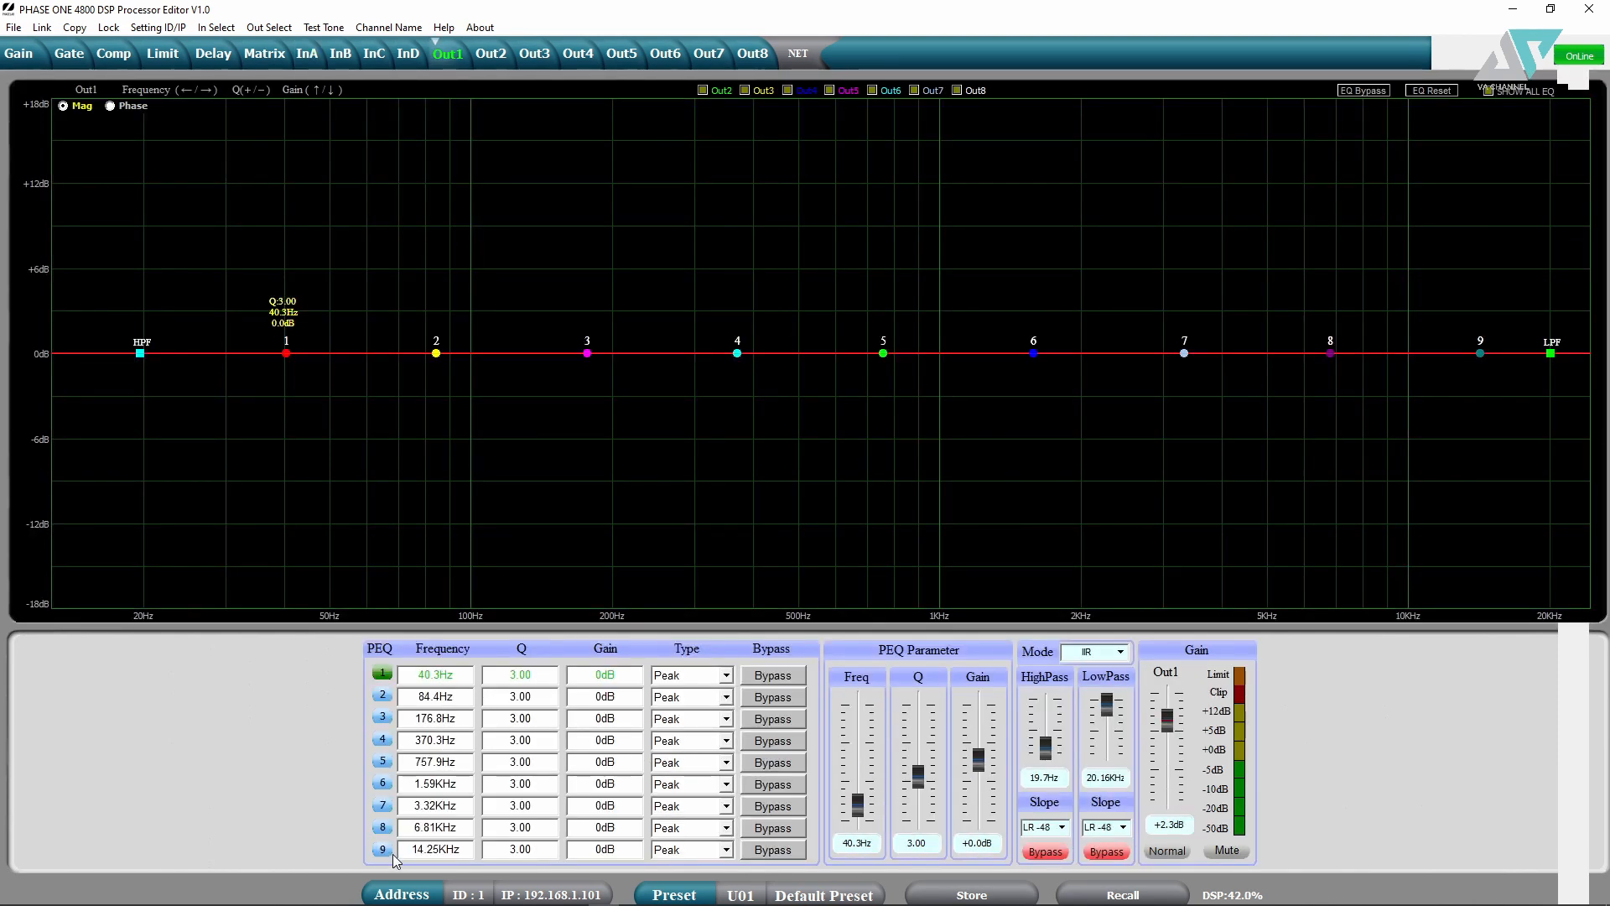
pyautogui.click(306, 53)
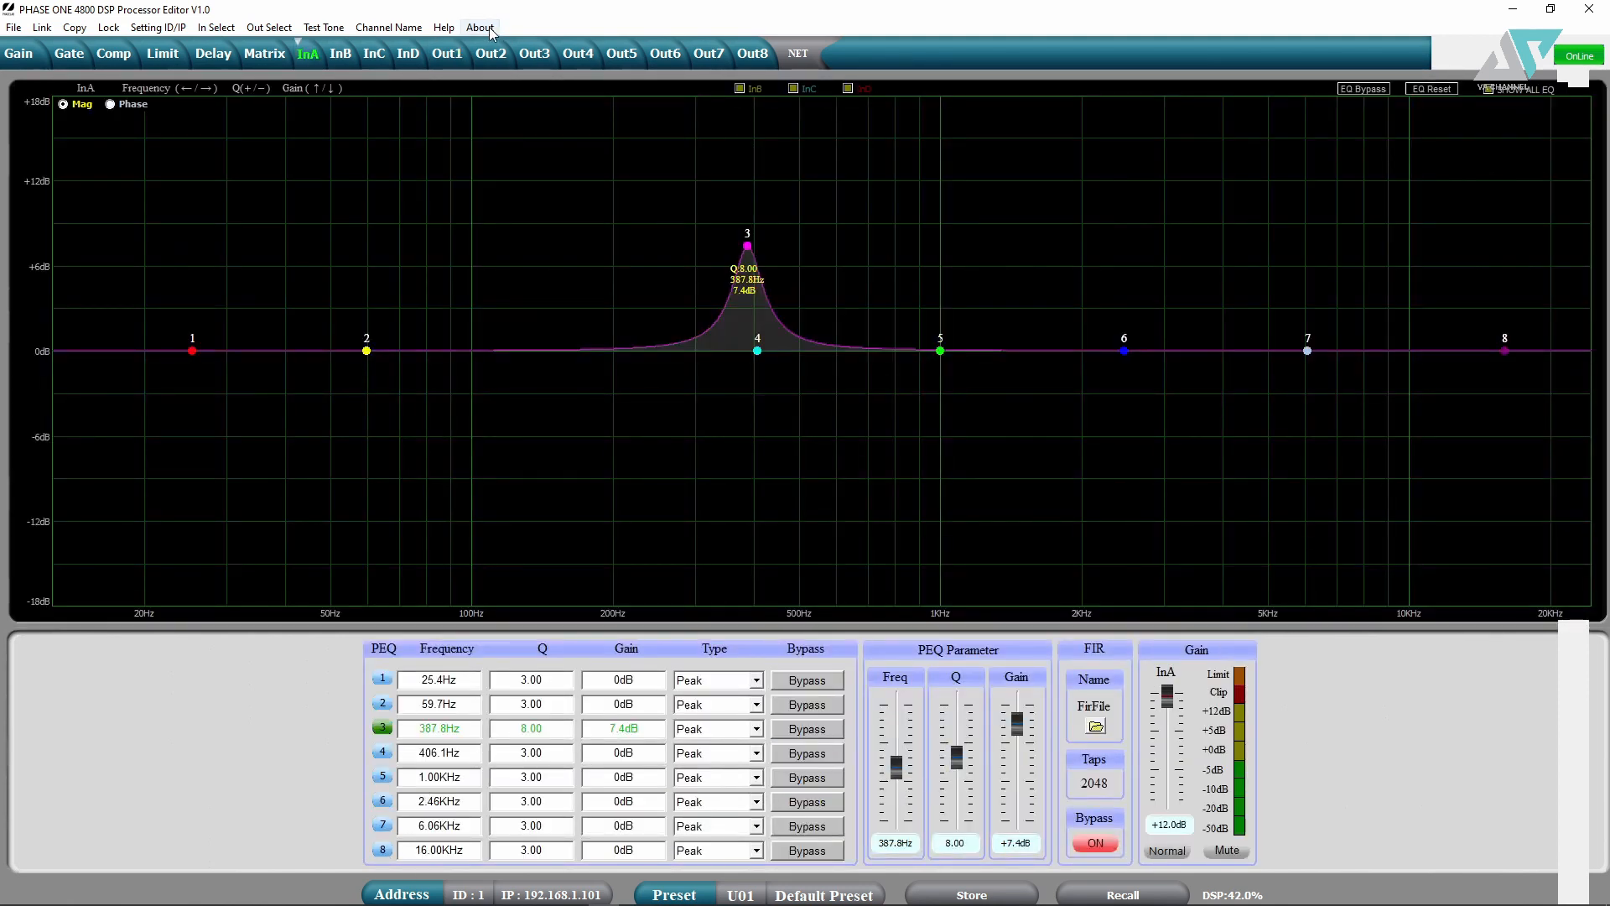
pyautogui.click(447, 53)
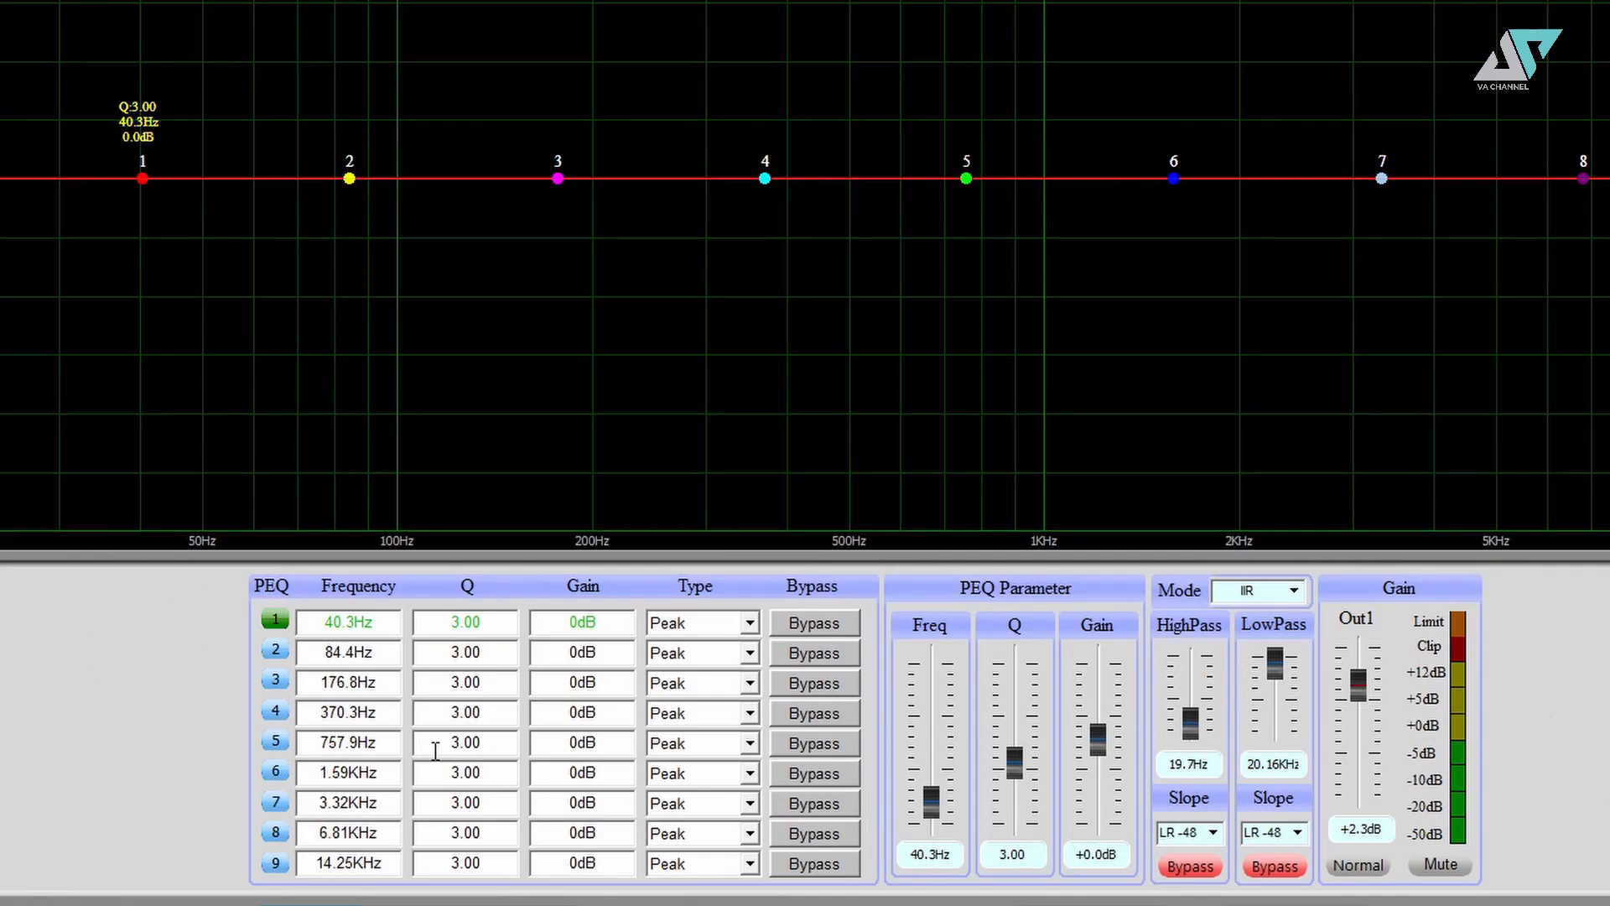
pyautogui.click(749, 622)
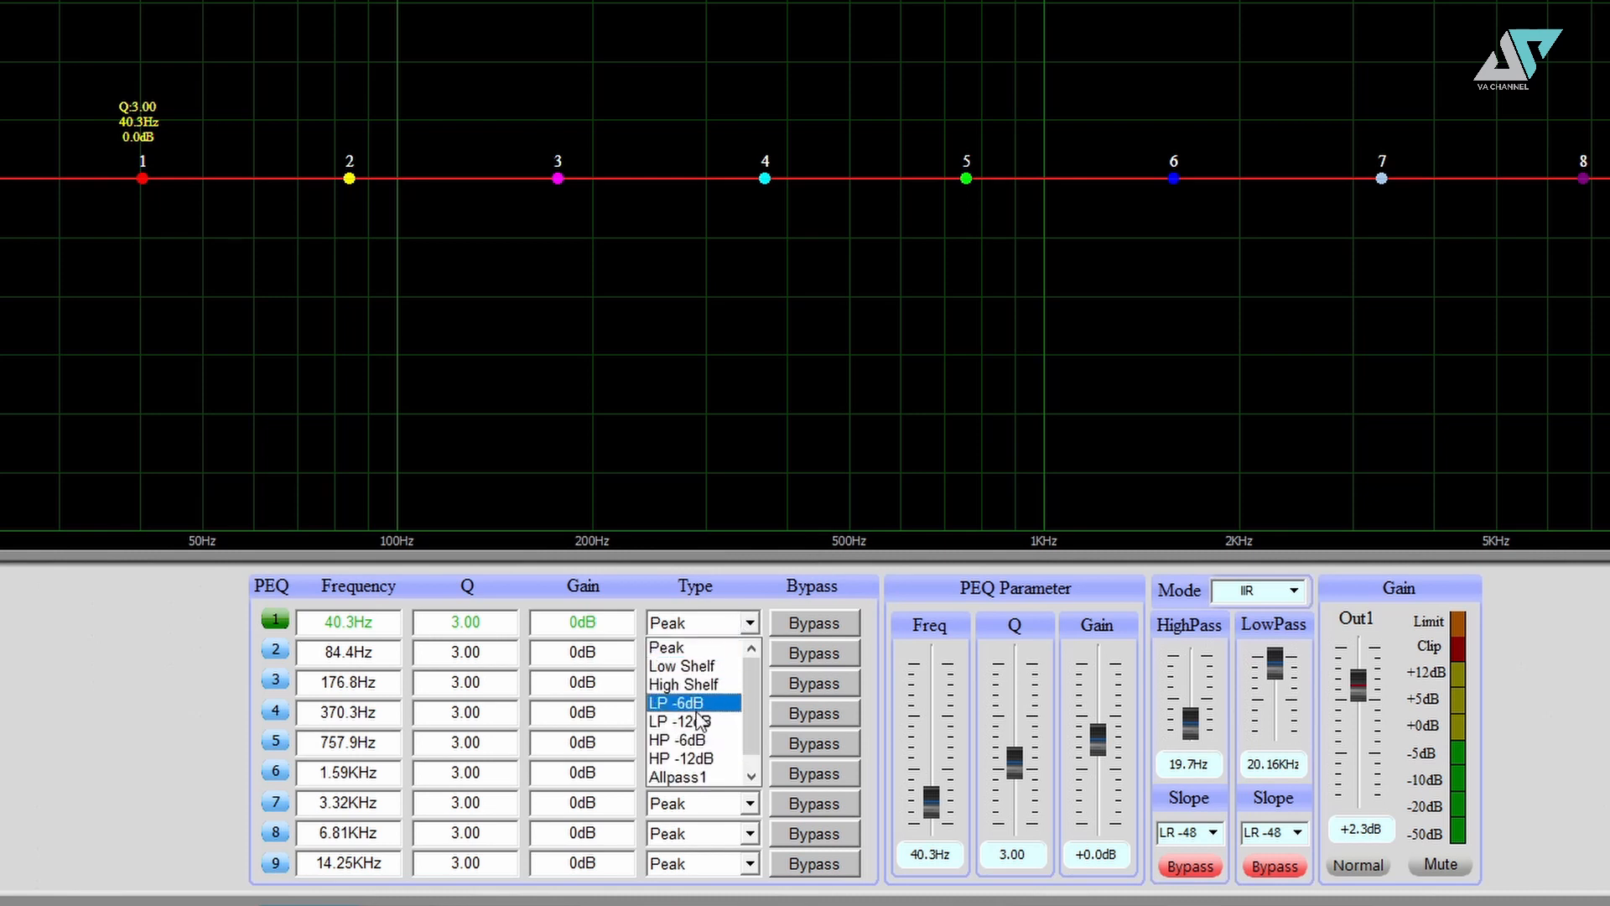
pyautogui.click(739, 558)
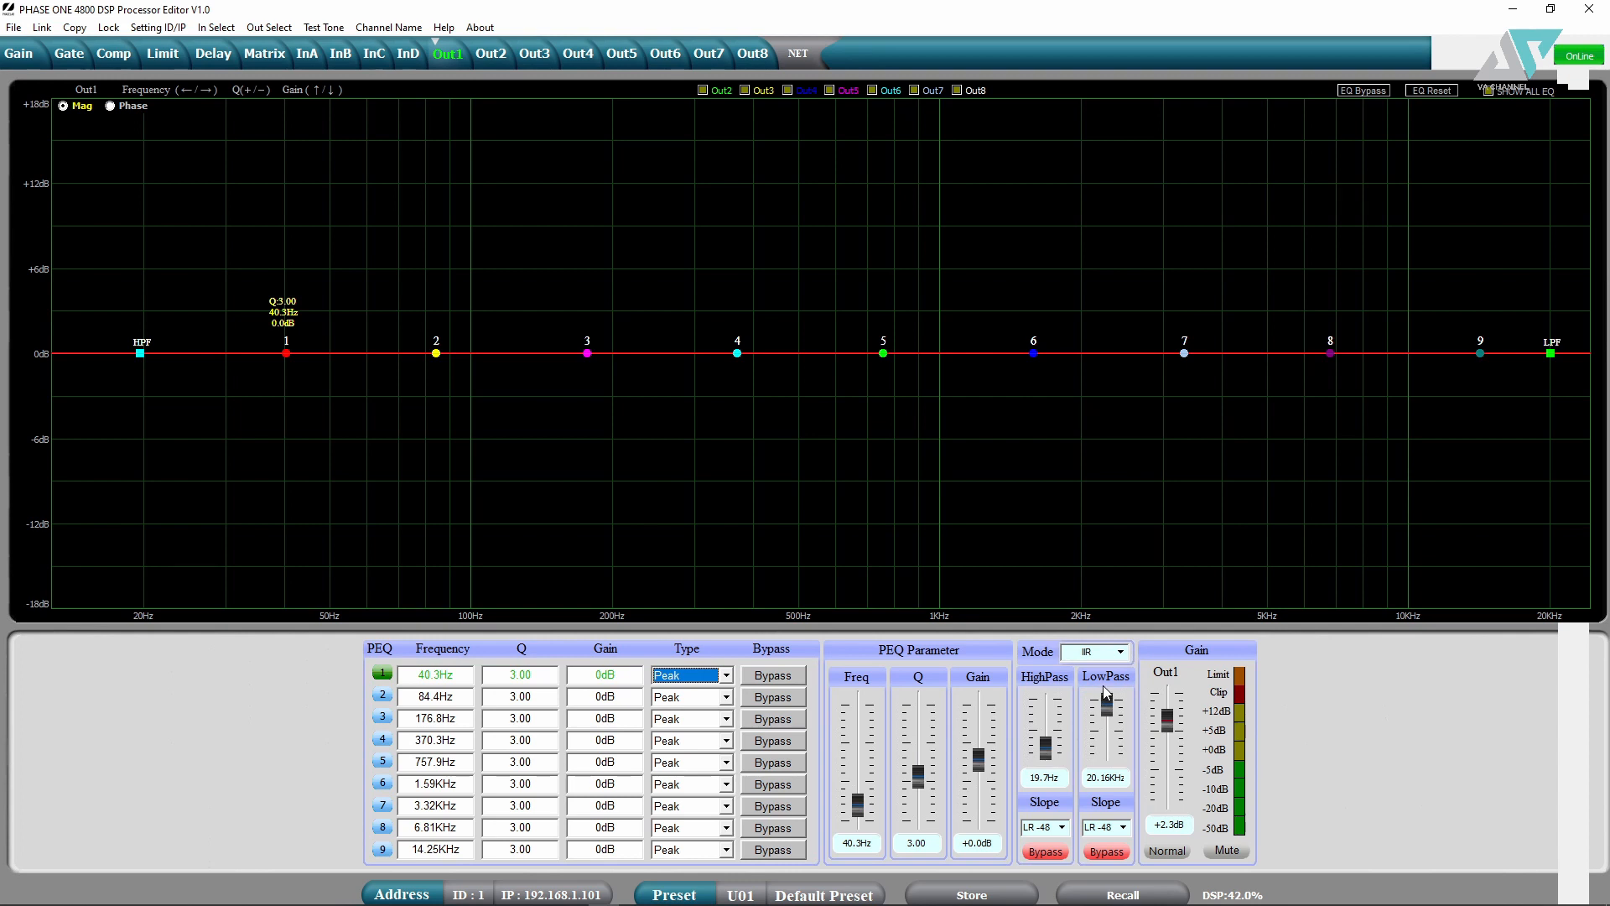
pyautogui.click(1119, 653)
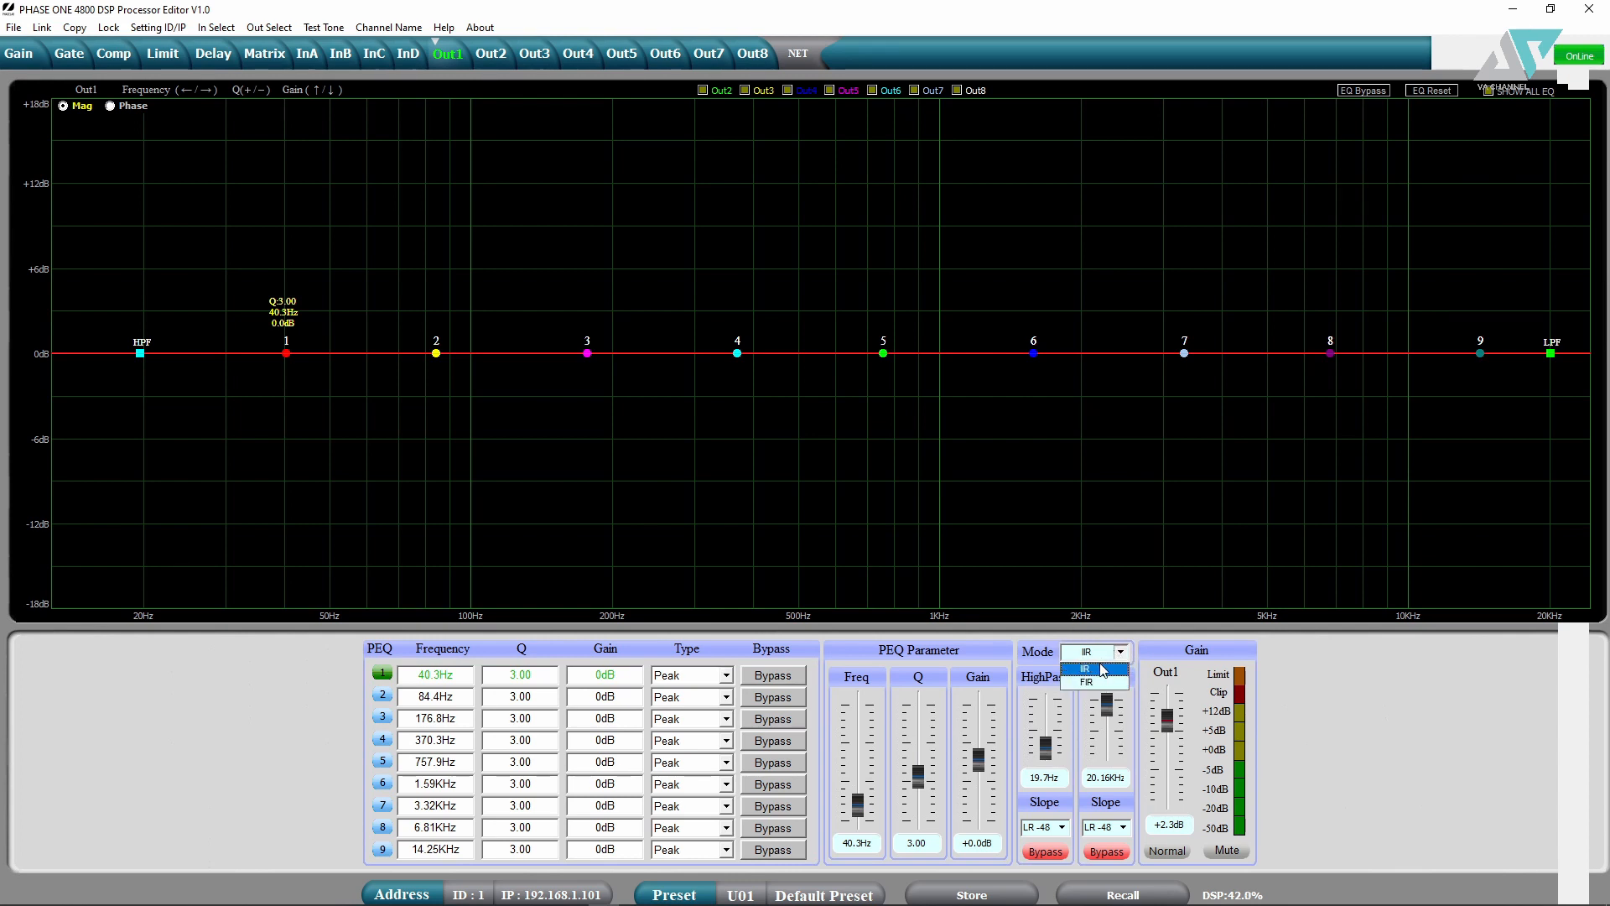
pyautogui.click(1052, 723)
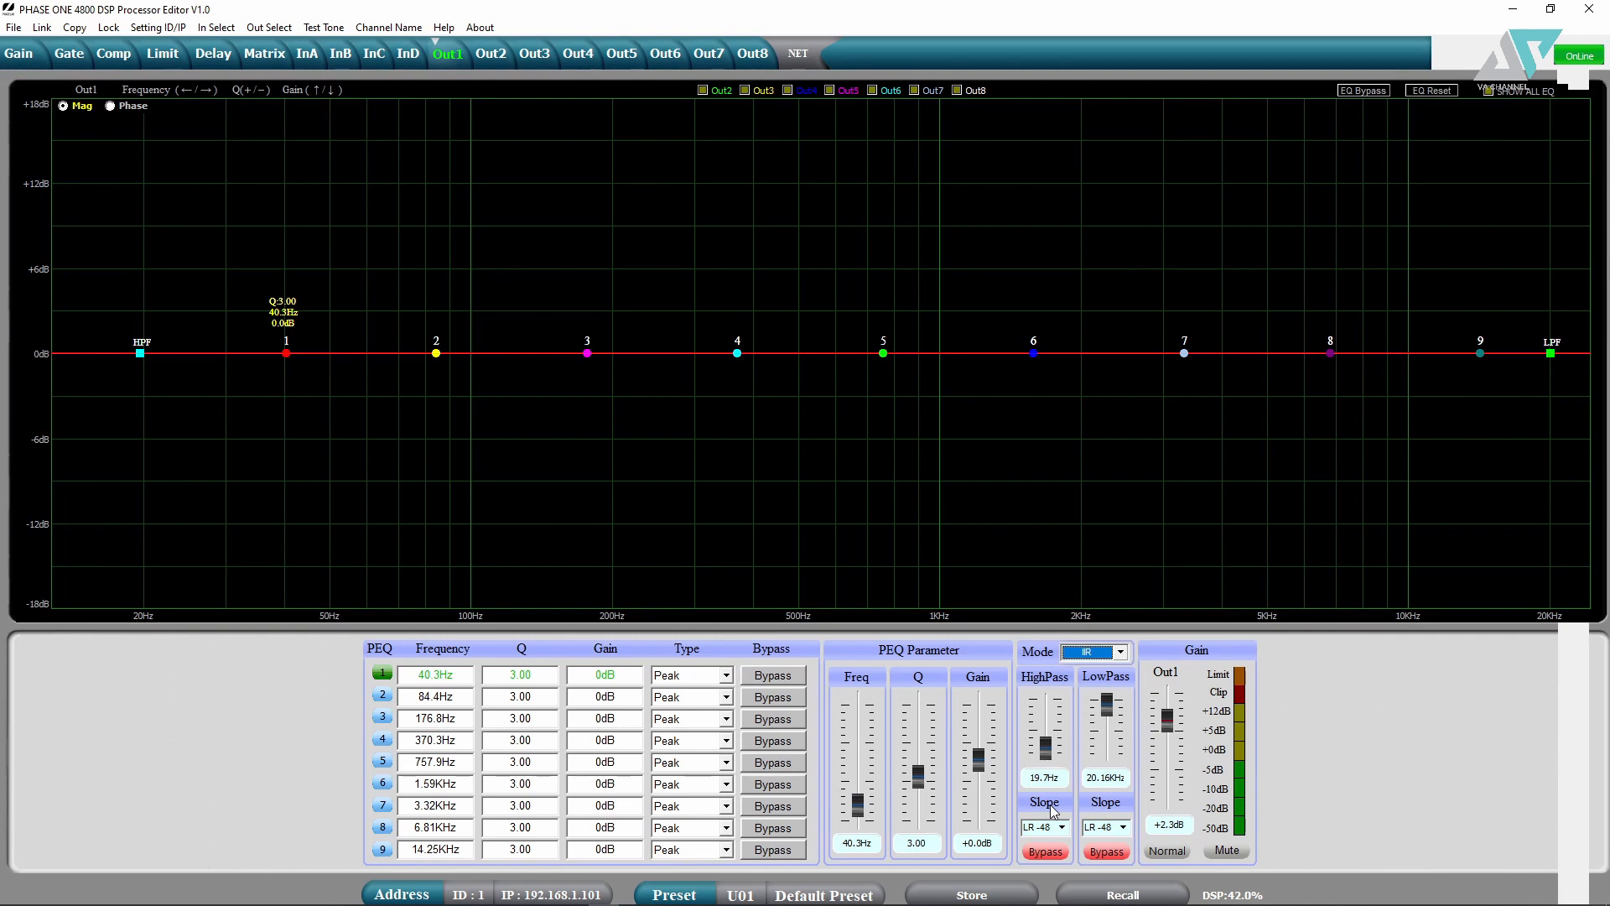
# - Set Out1's high-pass to 101.5Hz with a BW -24 slope and enable it
pyautogui.moveTo(1048, 748); pyautogui.dragTo(1044, 734)
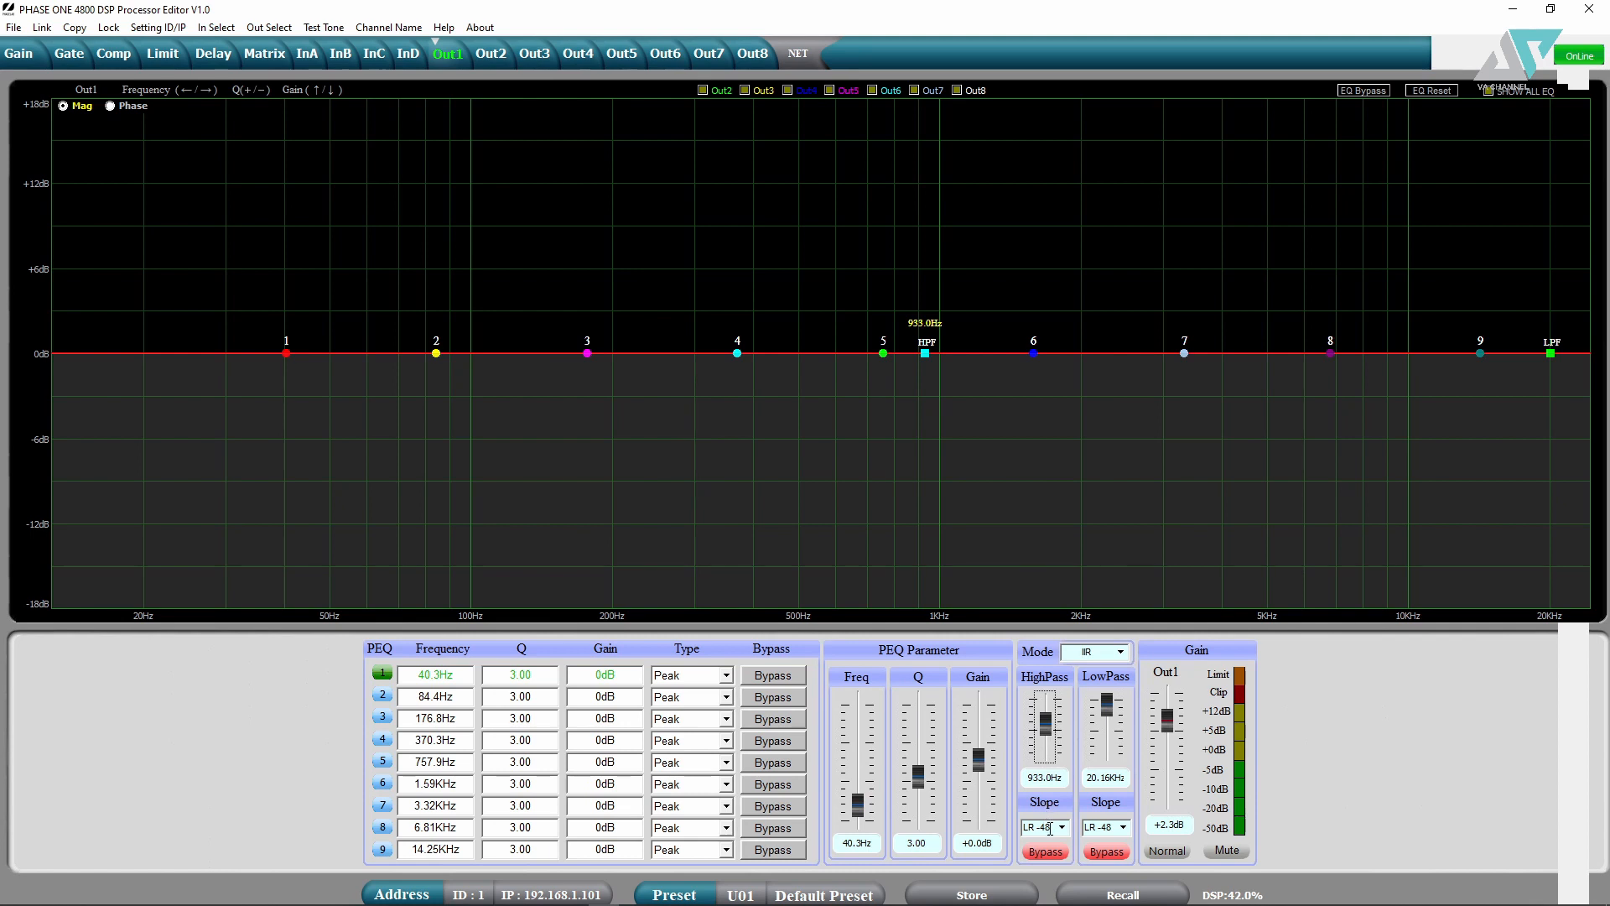
pyautogui.moveTo(923, 353); pyautogui.dragTo(474, 353)
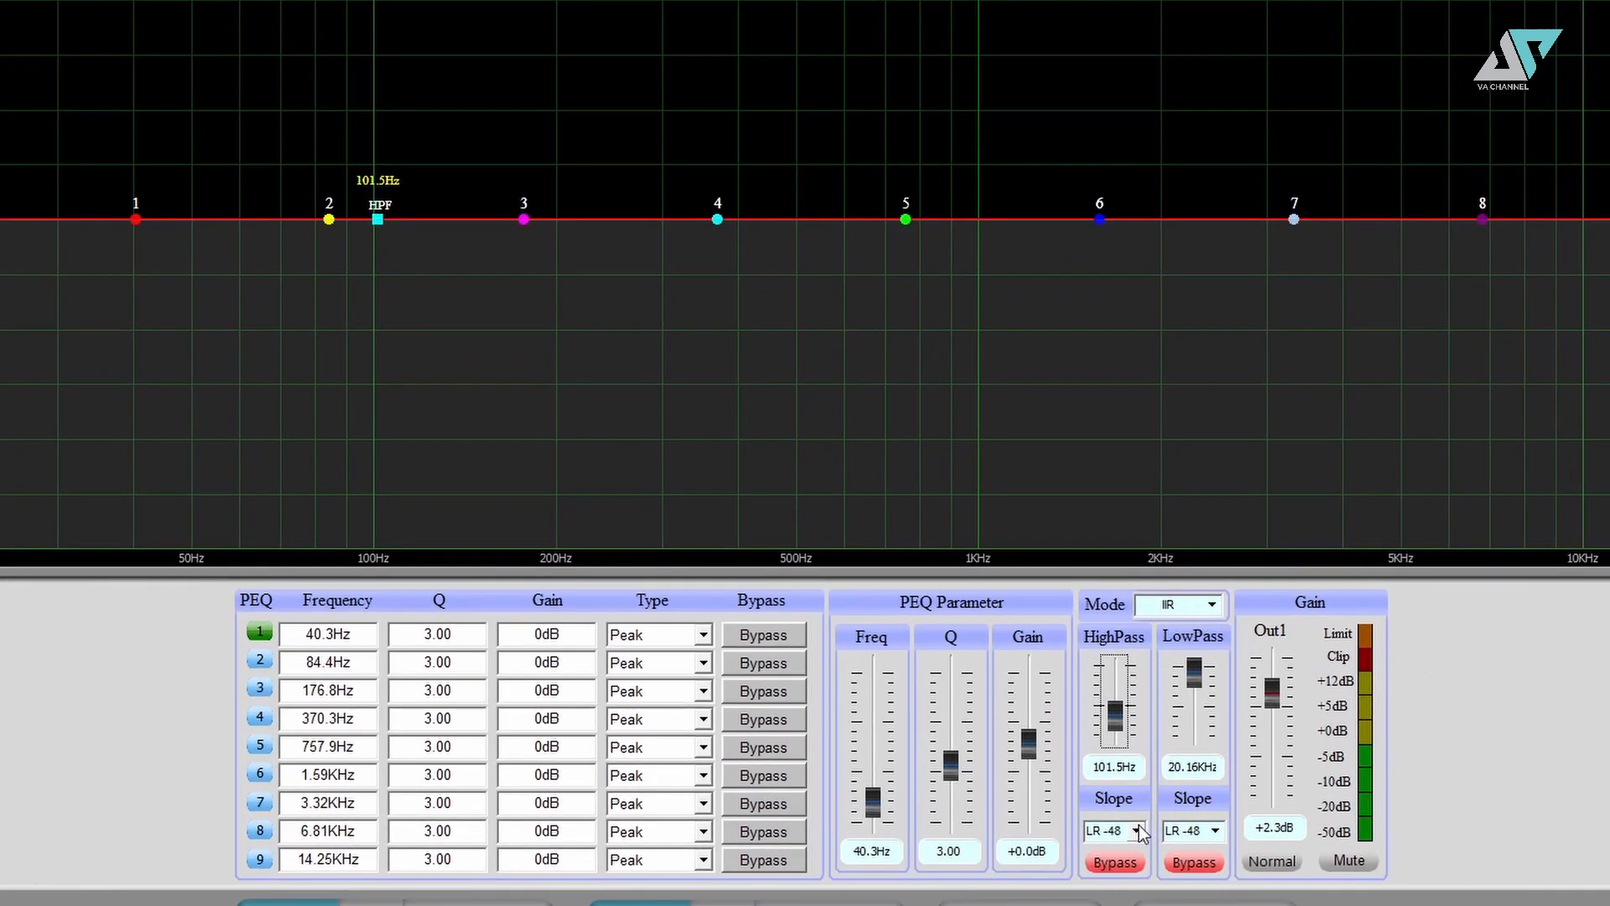
pyautogui.click(1061, 828)
pyautogui.scroll(5, 1116, 728)
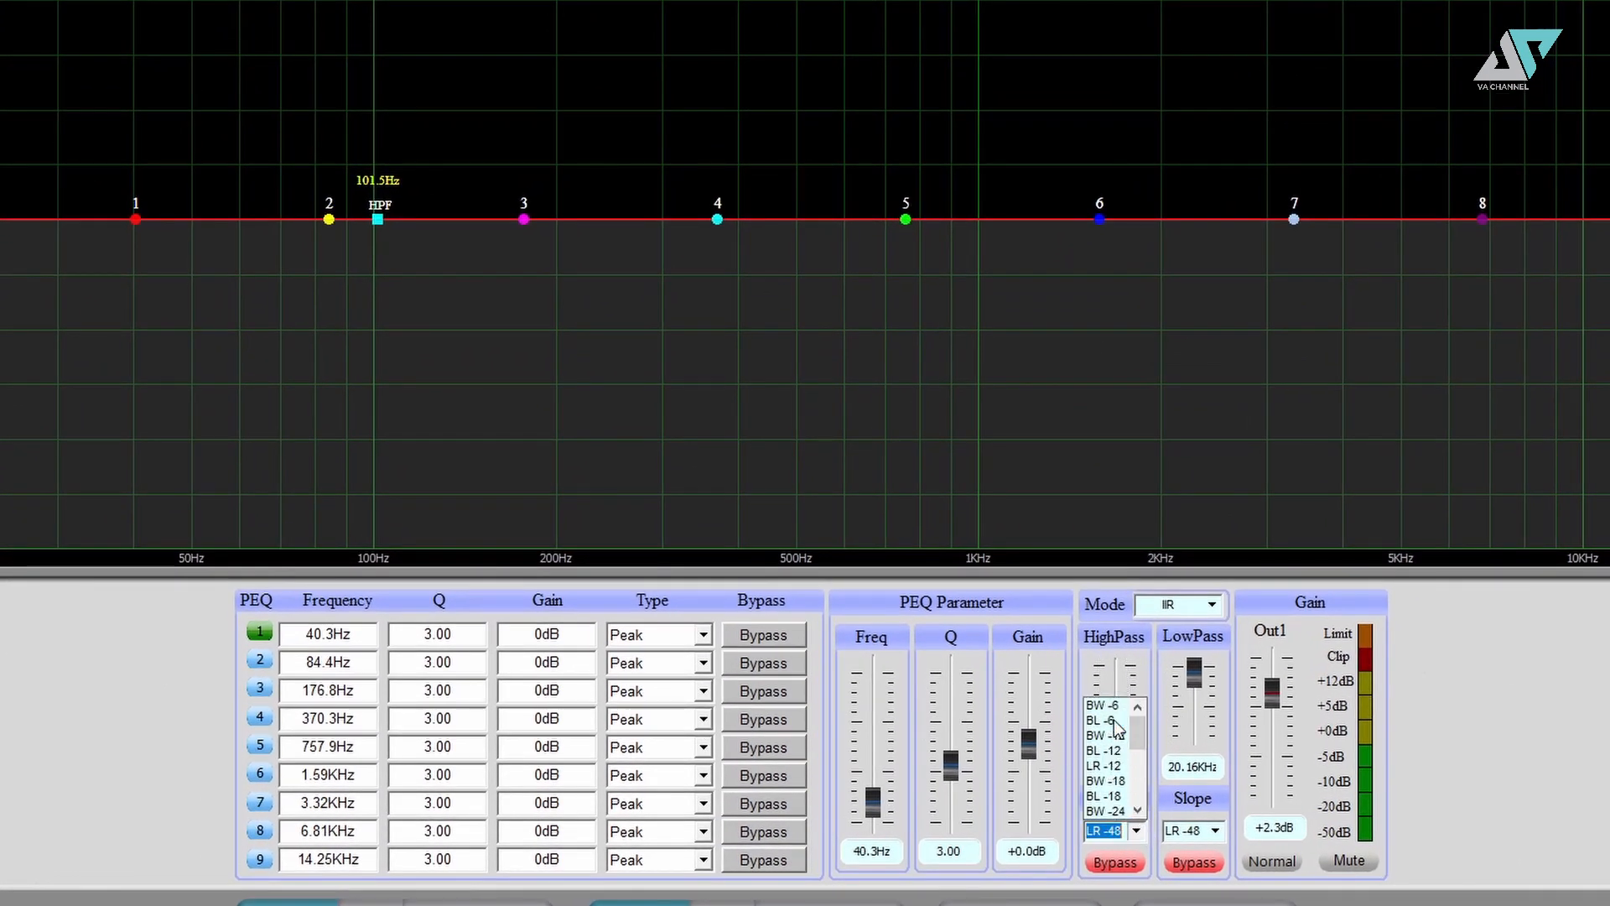
pyautogui.scroll(-2, 1118, 765)
pyautogui.scroll(1, 1118, 765)
pyautogui.click(1114, 769)
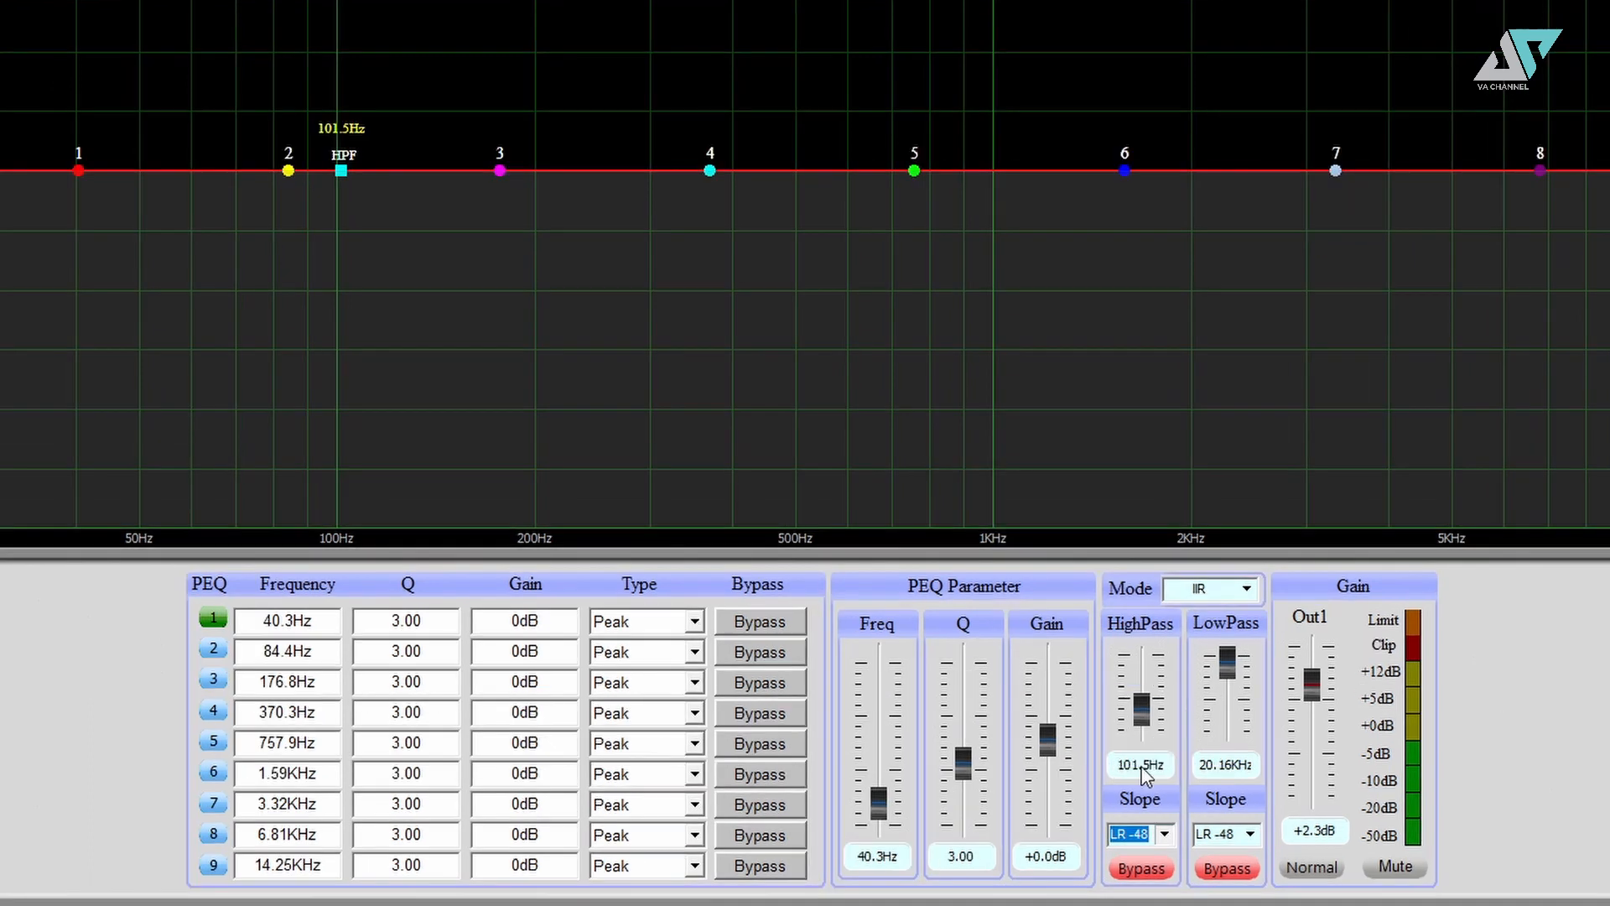
pyautogui.click(1142, 873)
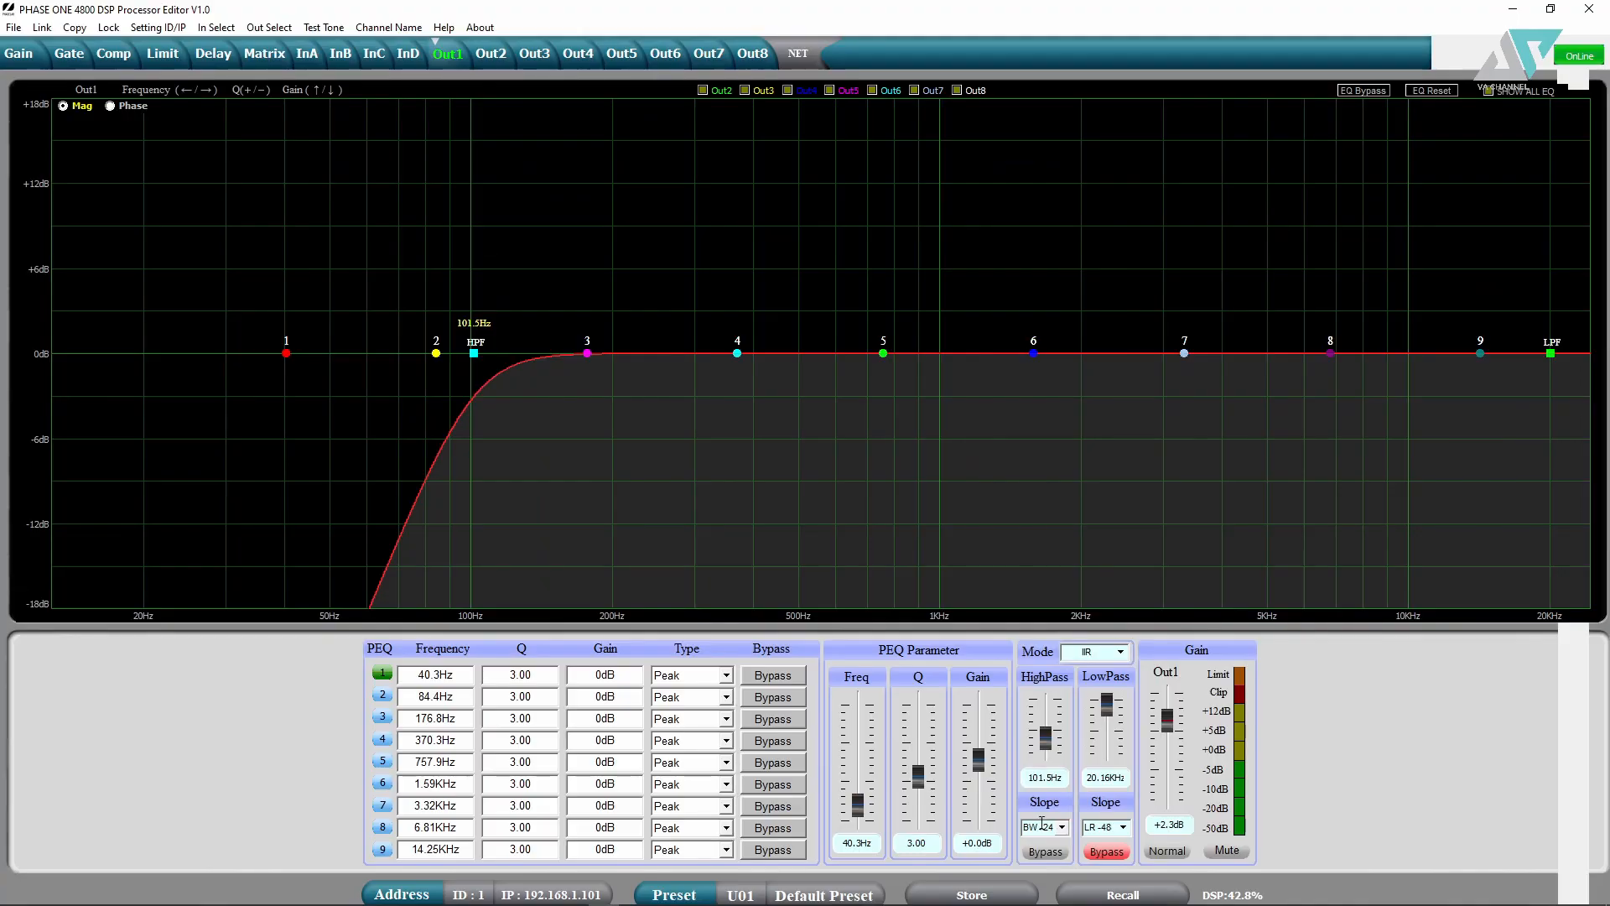
# - Try LR -24, BW -24, BL -24 and LR -24 high-pass slopes, settling on BL -24
pyautogui.click(1061, 829)
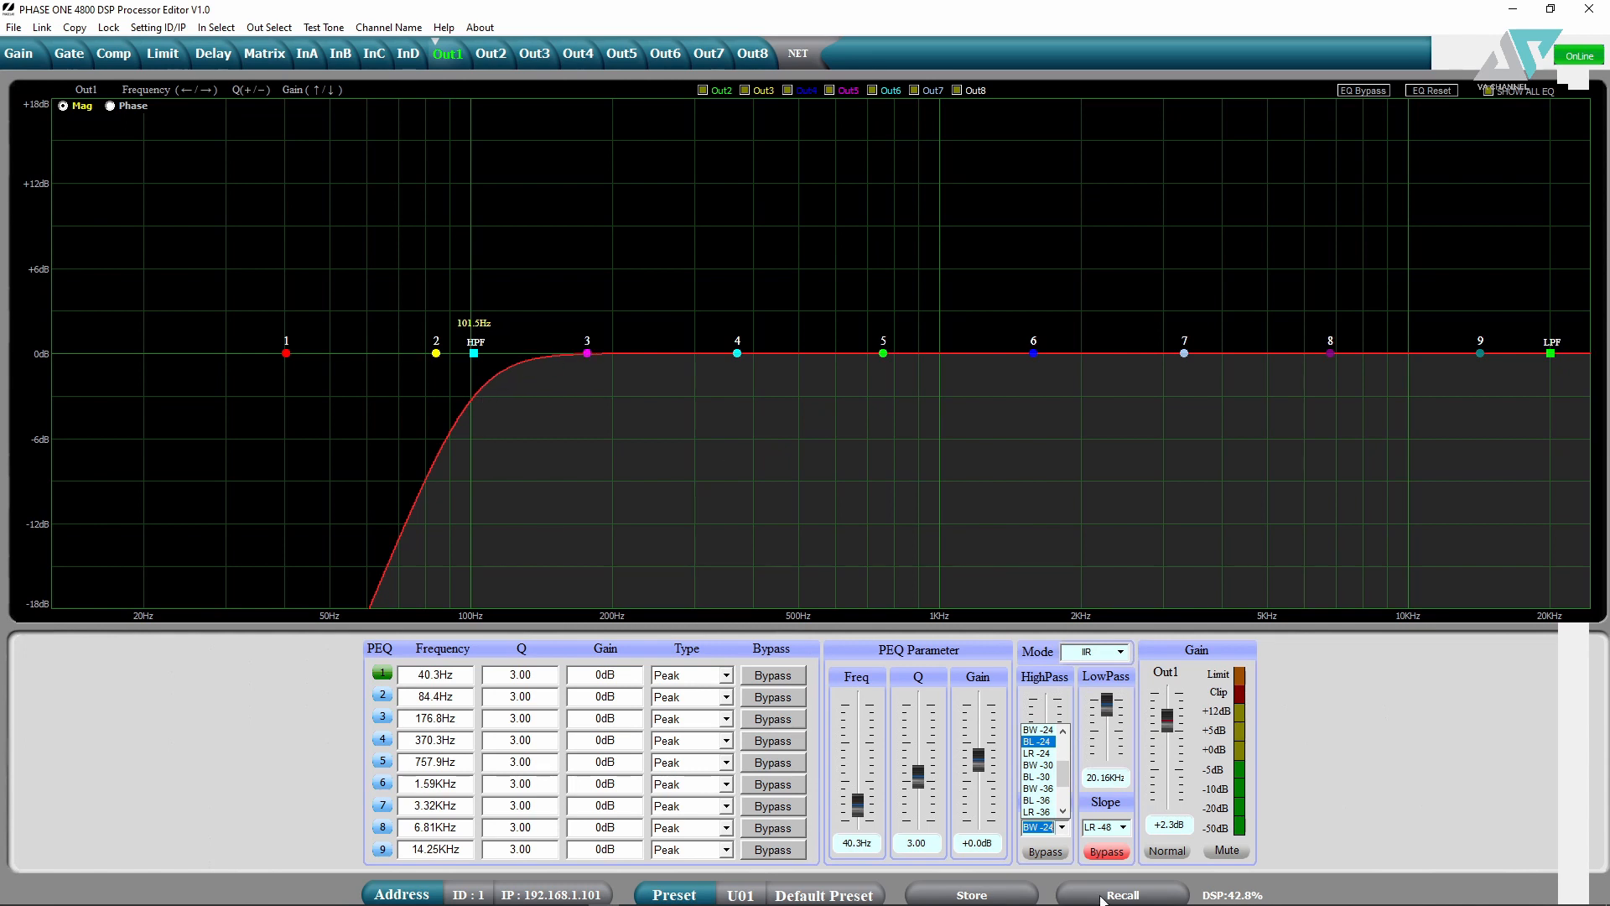
pyautogui.click(1038, 753)
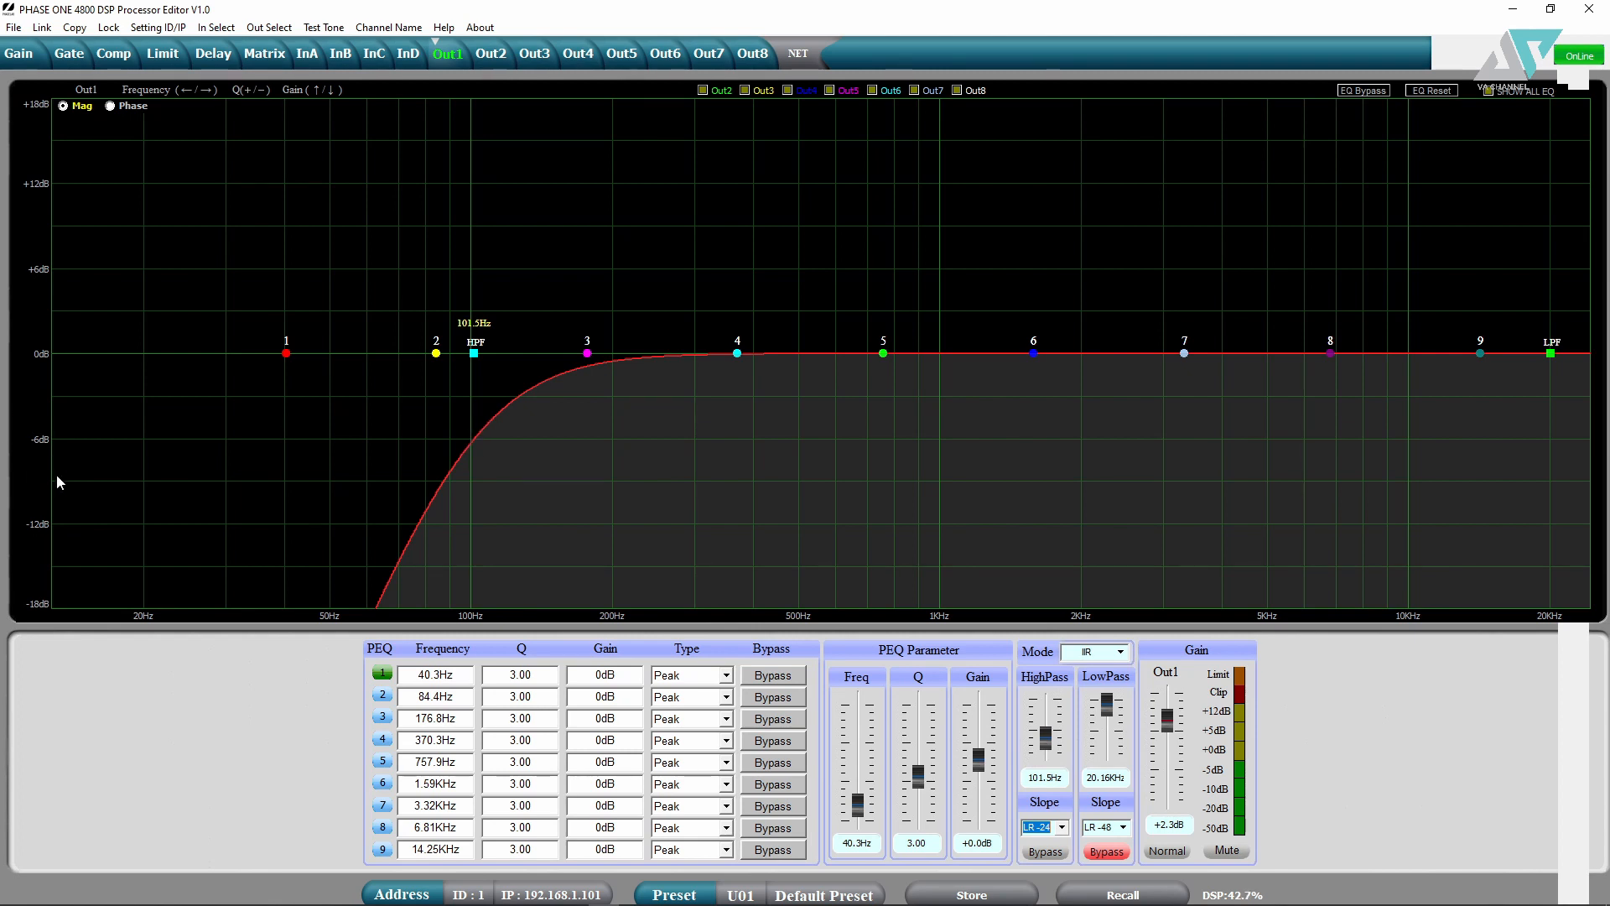
pyautogui.click(1061, 827)
pyautogui.scroll(2, 1036, 738)
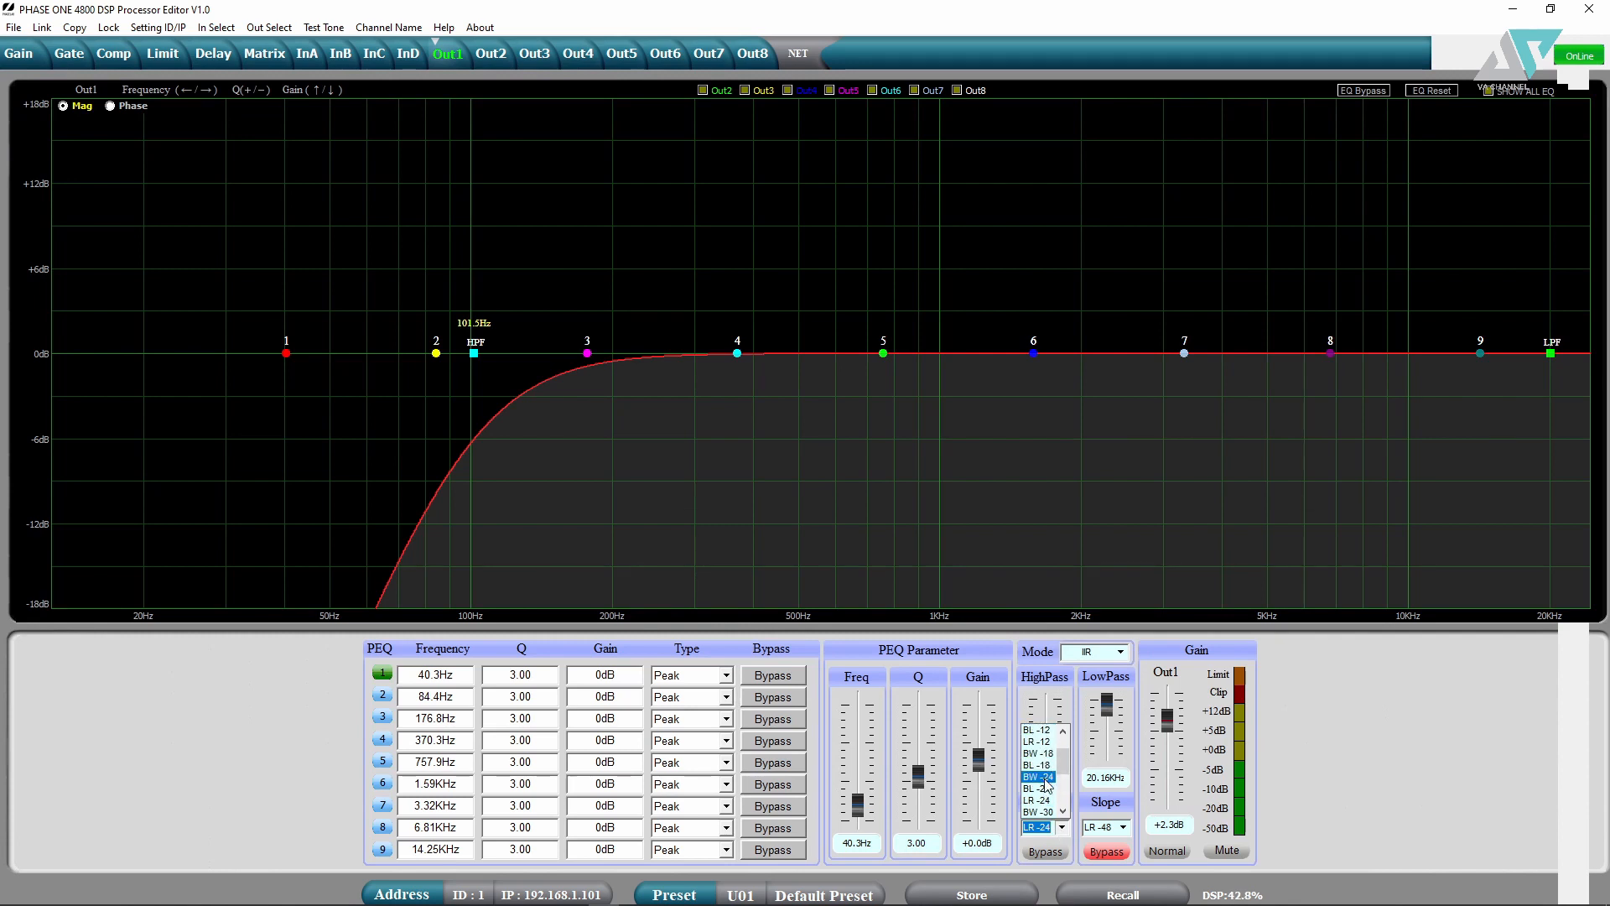
pyautogui.click(1037, 776)
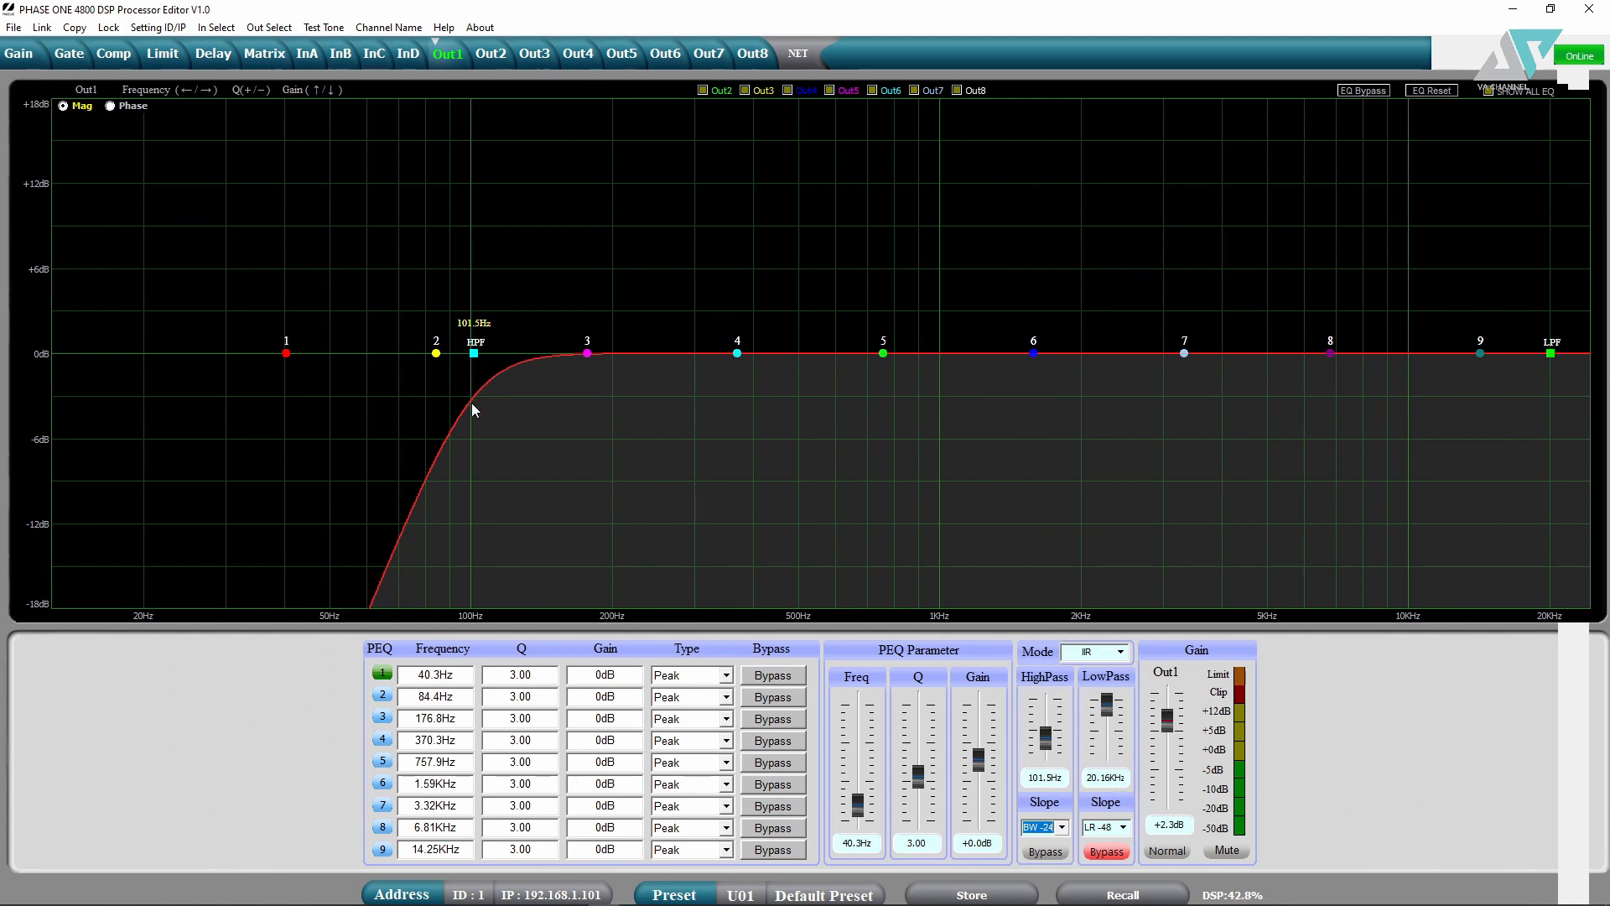
pyautogui.click(1041, 827)
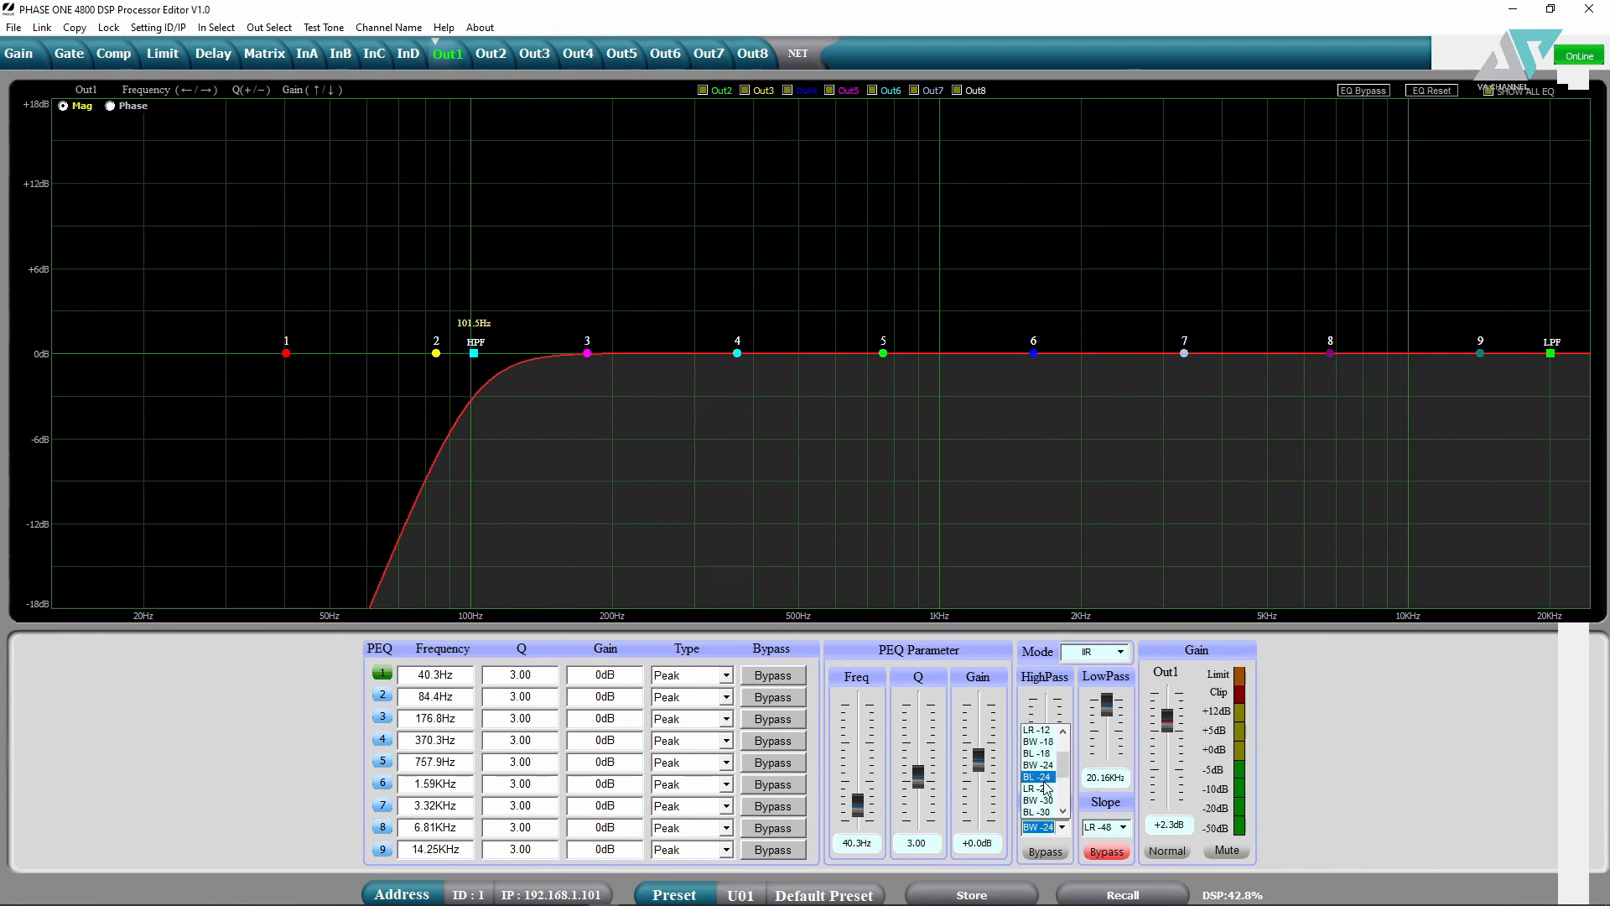
pyautogui.click(1039, 776)
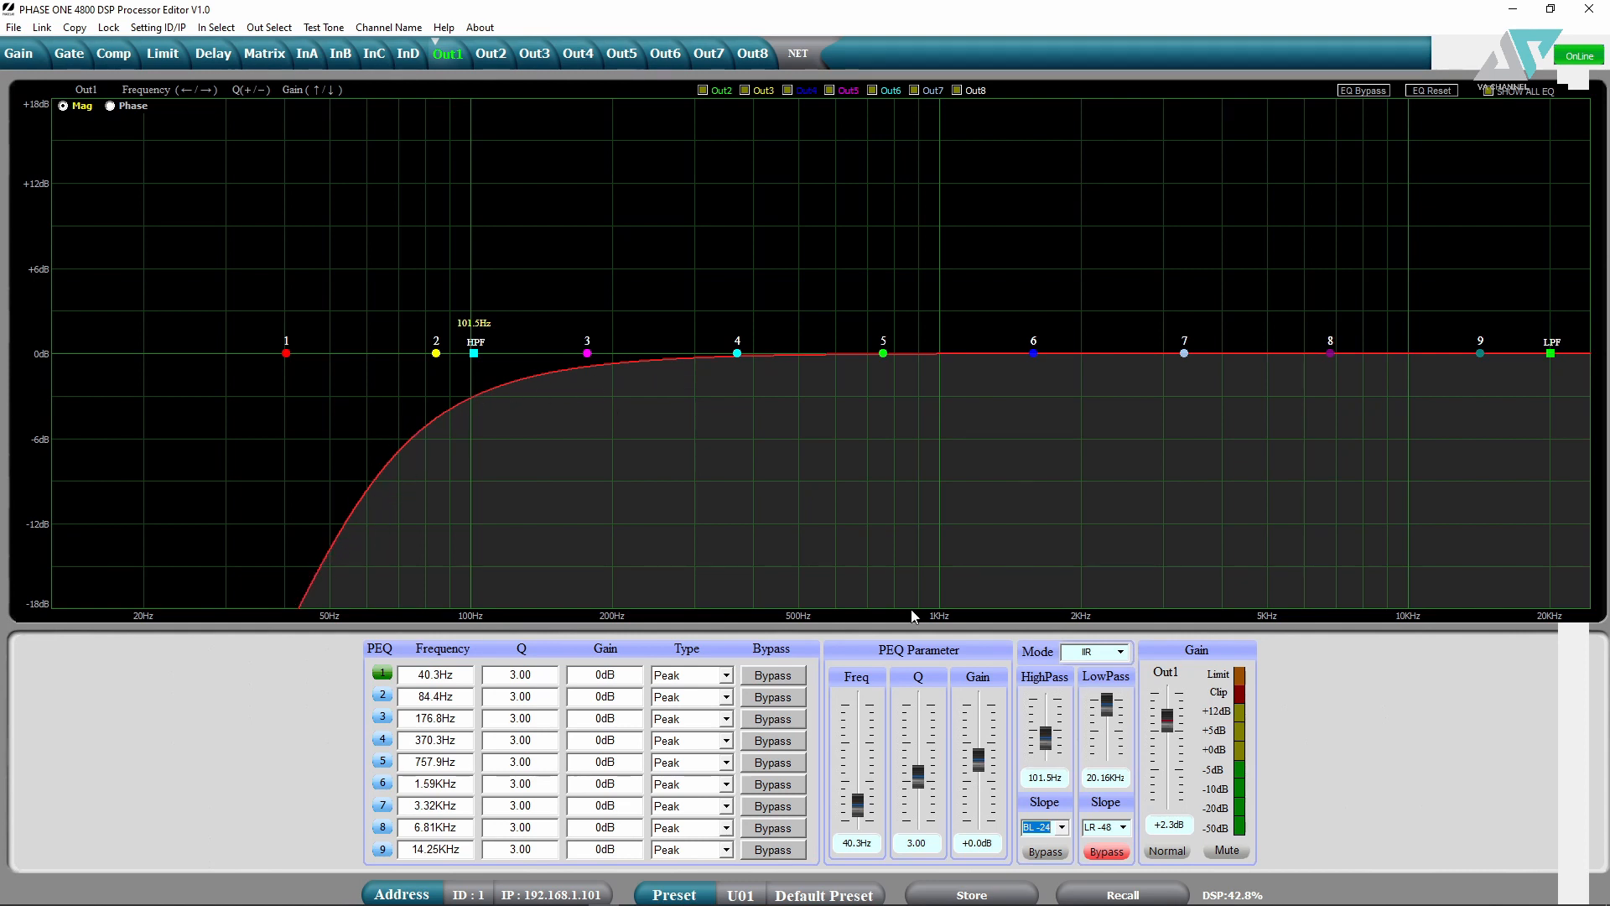
pyautogui.click(1061, 827)
pyautogui.click(1038, 742)
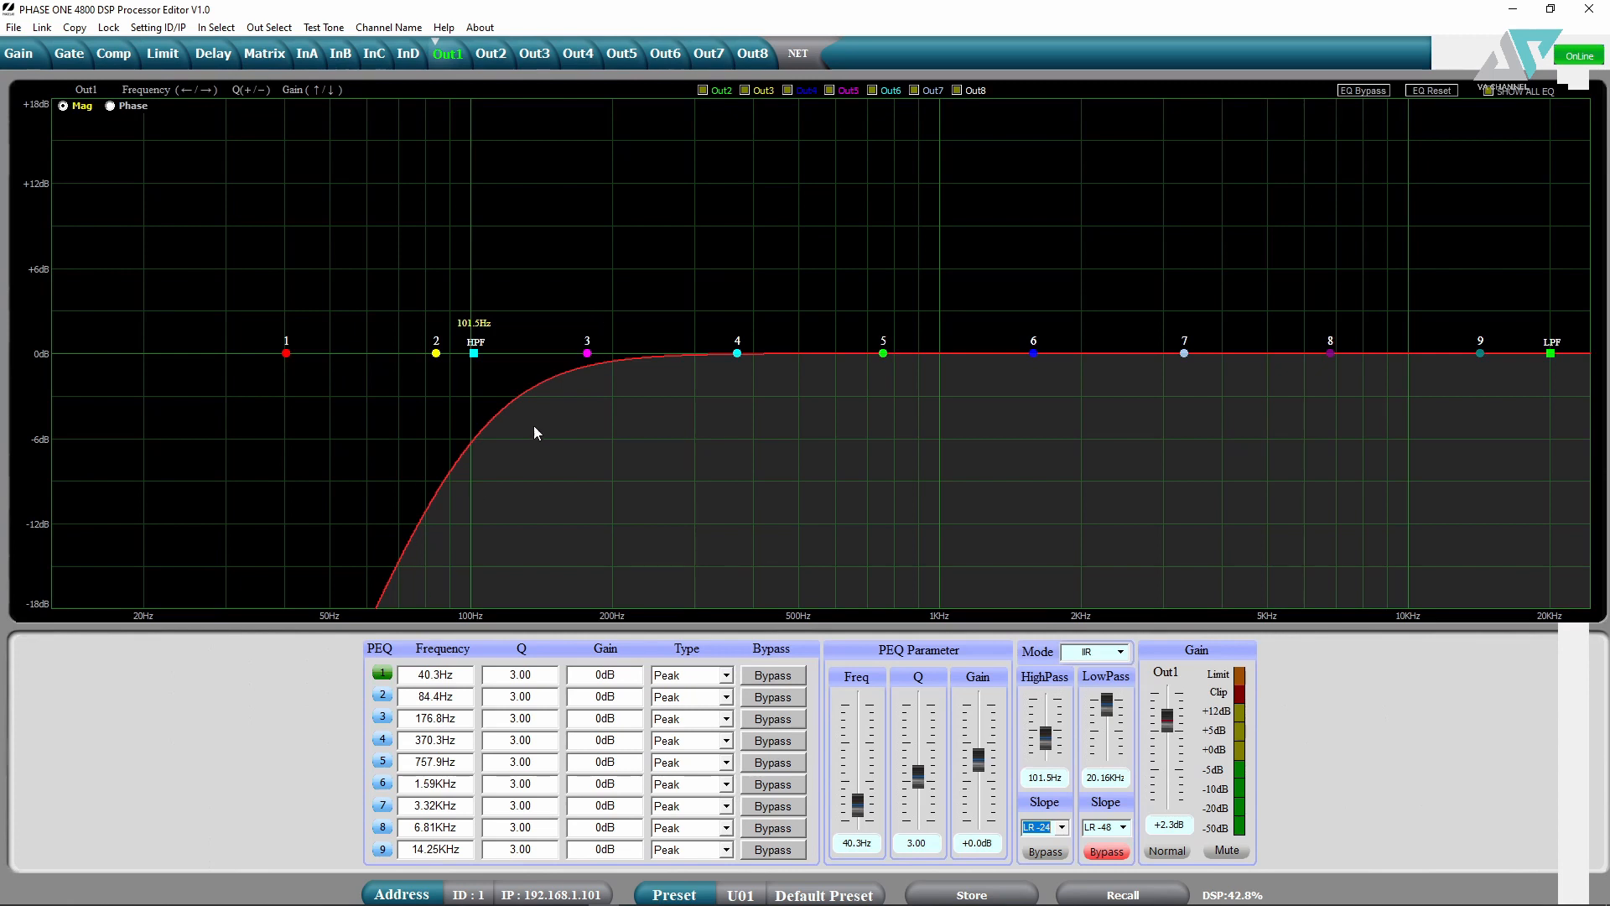
pyautogui.click(1060, 826)
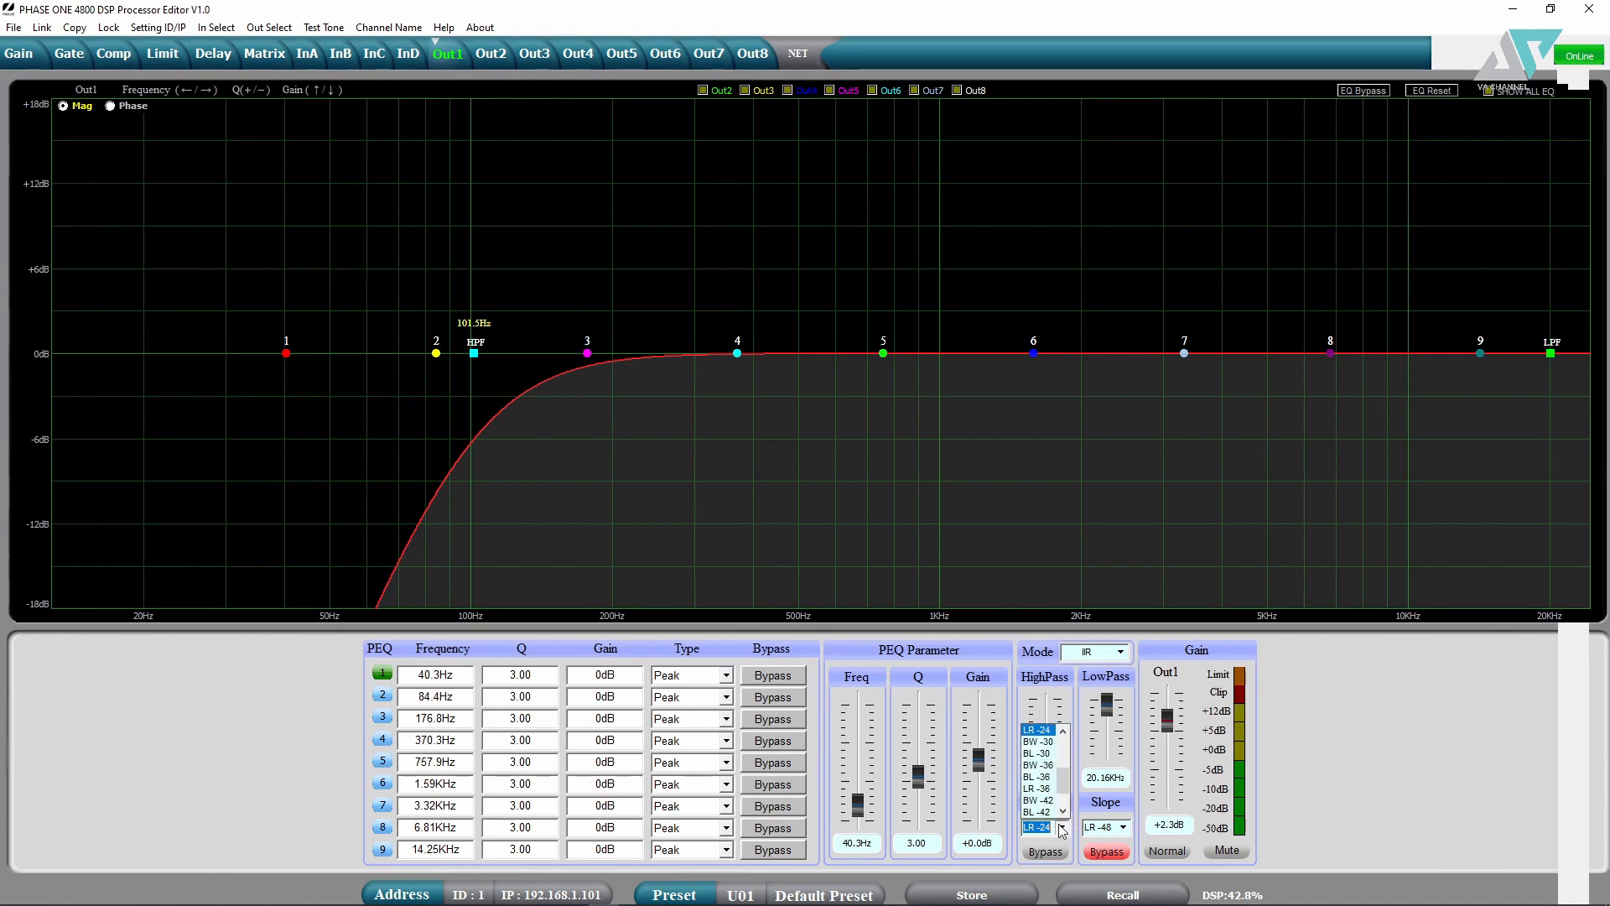
pyautogui.click(1040, 774)
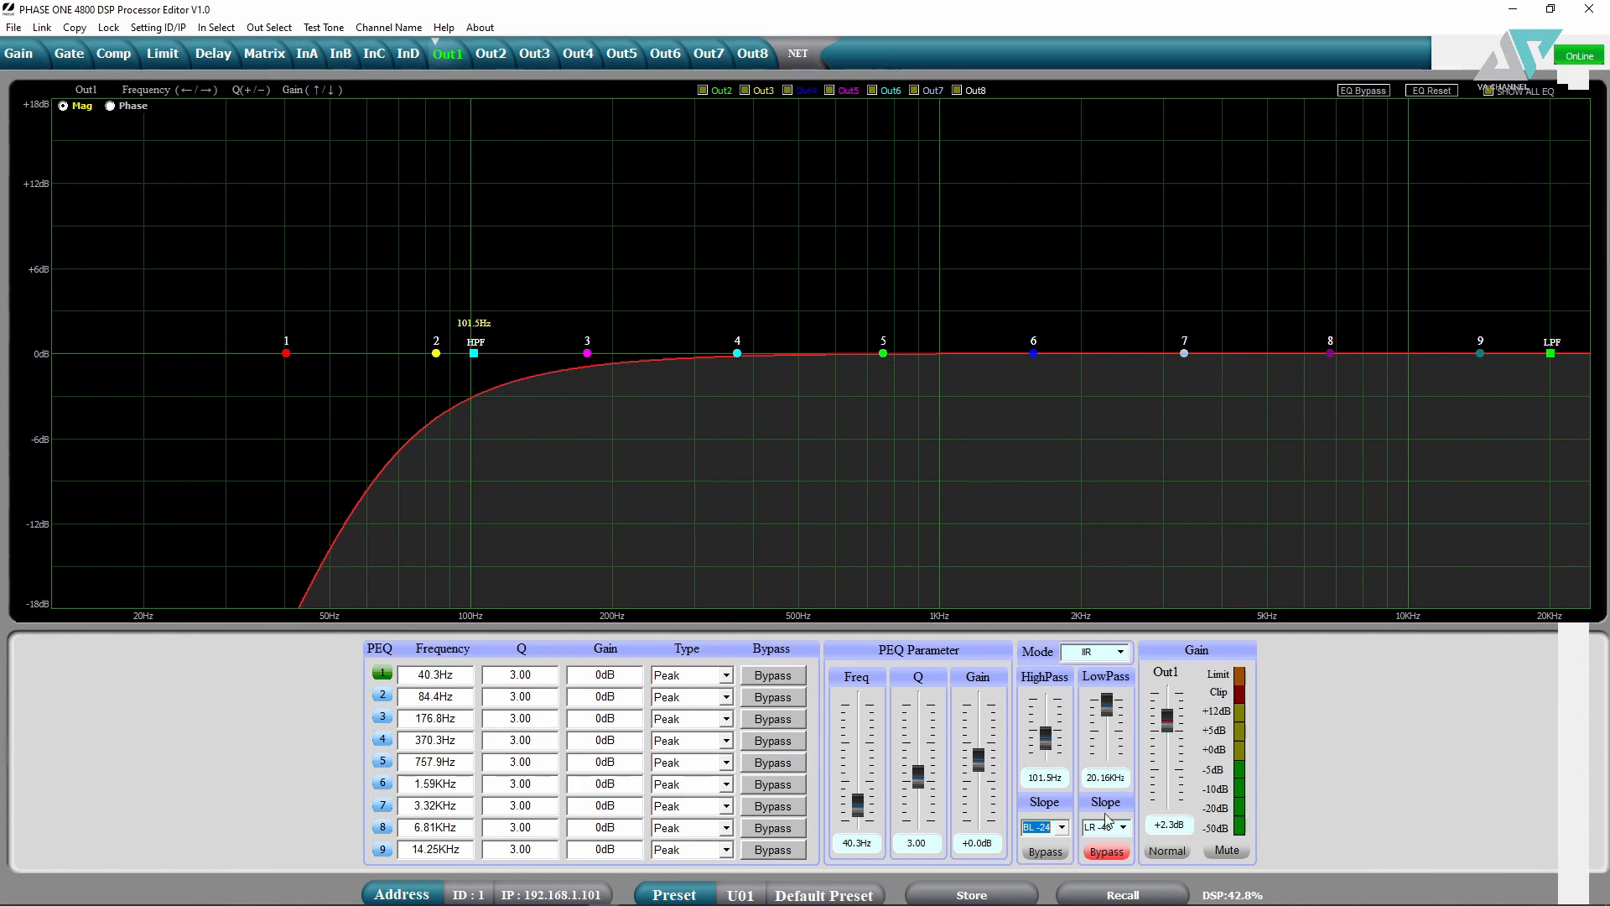
# - Enable Out1's low-pass at about 1.10kHz and set its slope to BL -24 after trying BW -24
pyautogui.click(1101, 853)
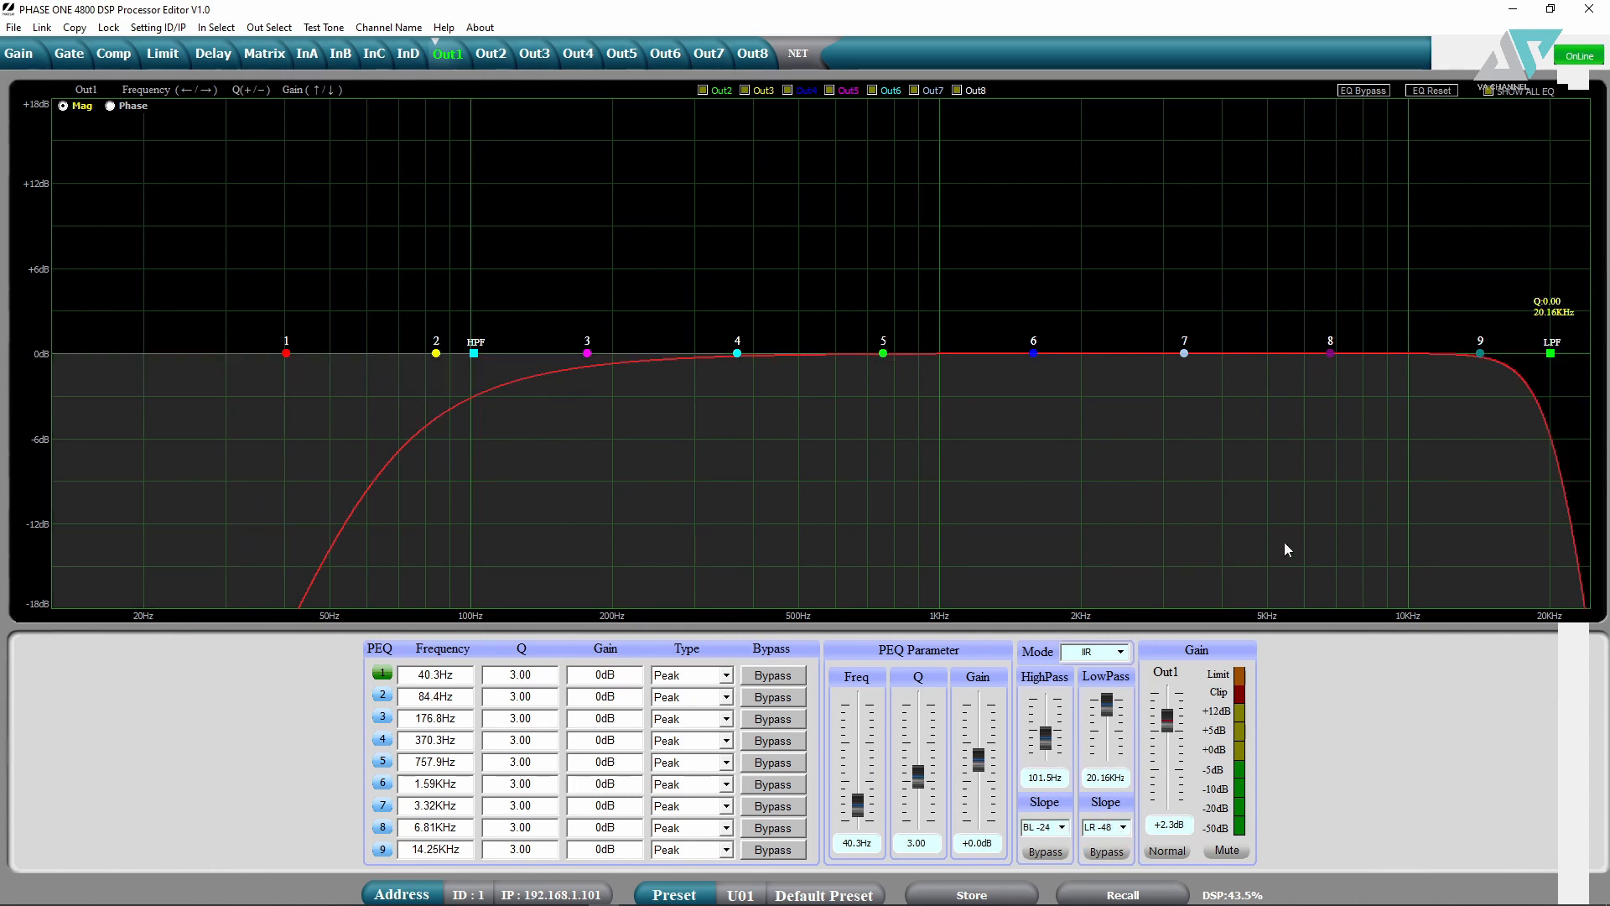
pyautogui.moveTo(1551, 353); pyautogui.dragTo(959, 358)
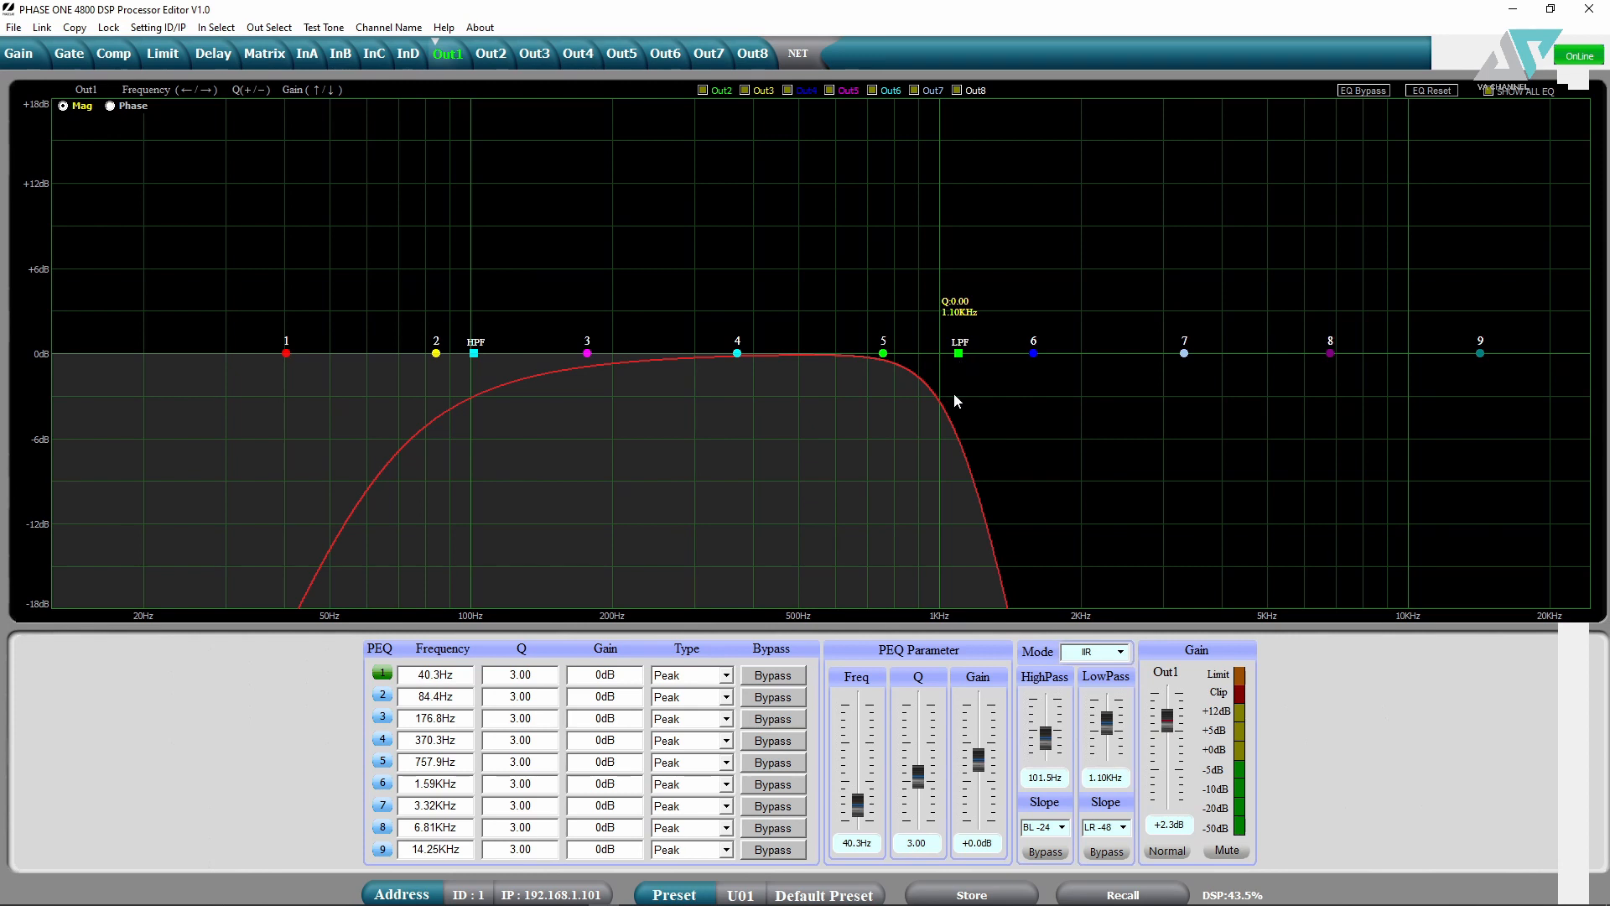
pyautogui.click(1123, 828)
pyautogui.moveTo(1123, 797); pyautogui.dragTo(1130, 716)
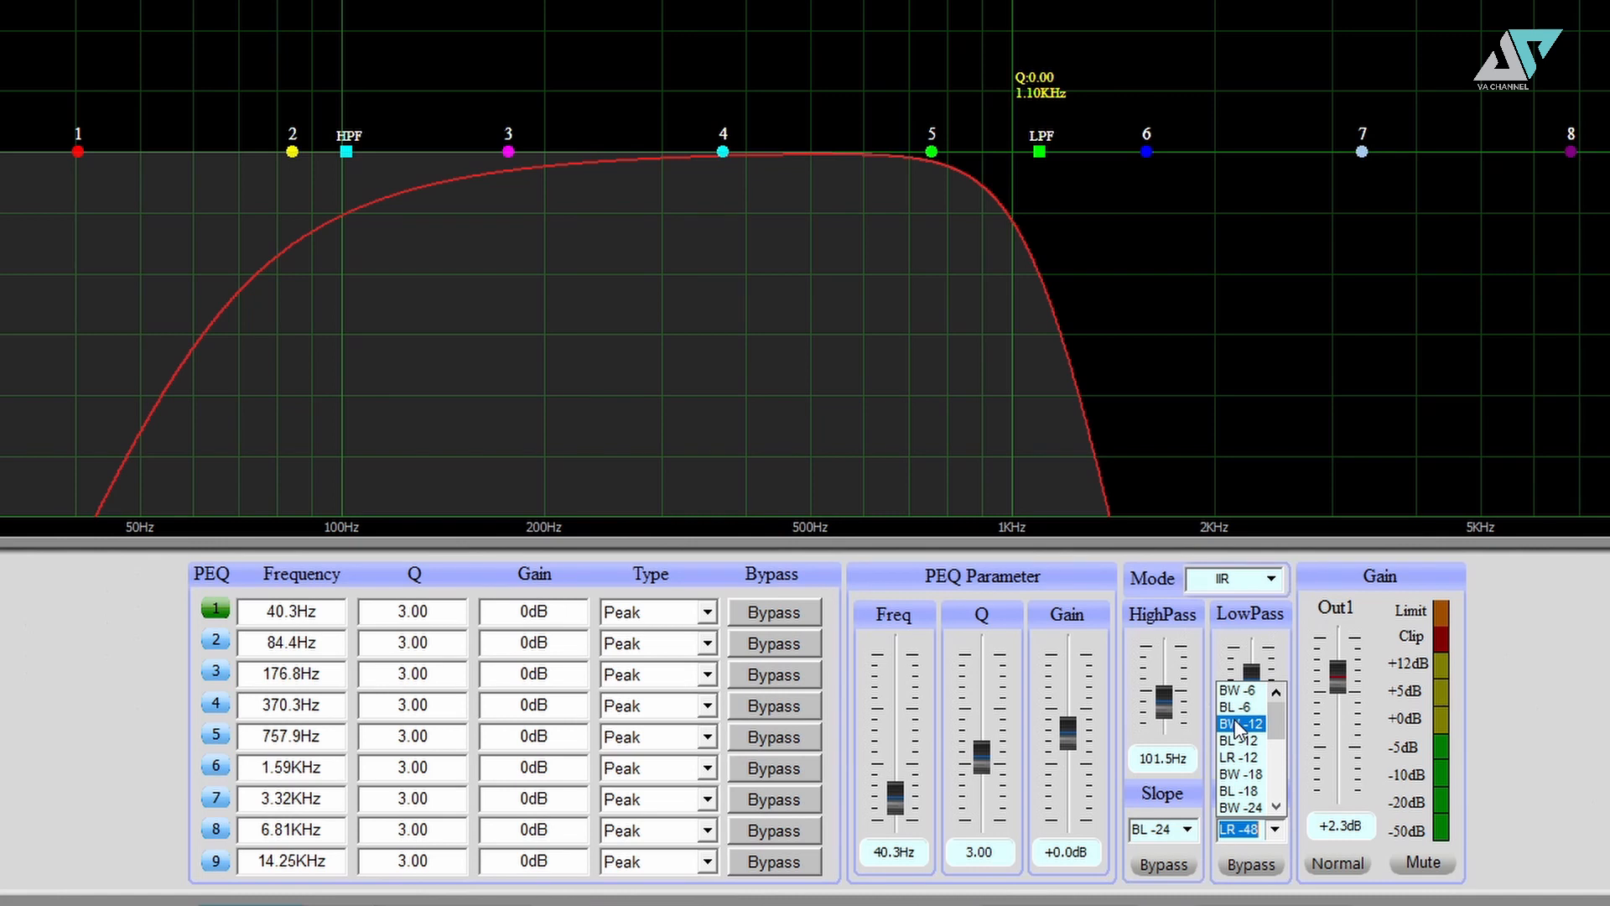
pyautogui.moveTo(1274, 718); pyautogui.dragTo(1275, 833)
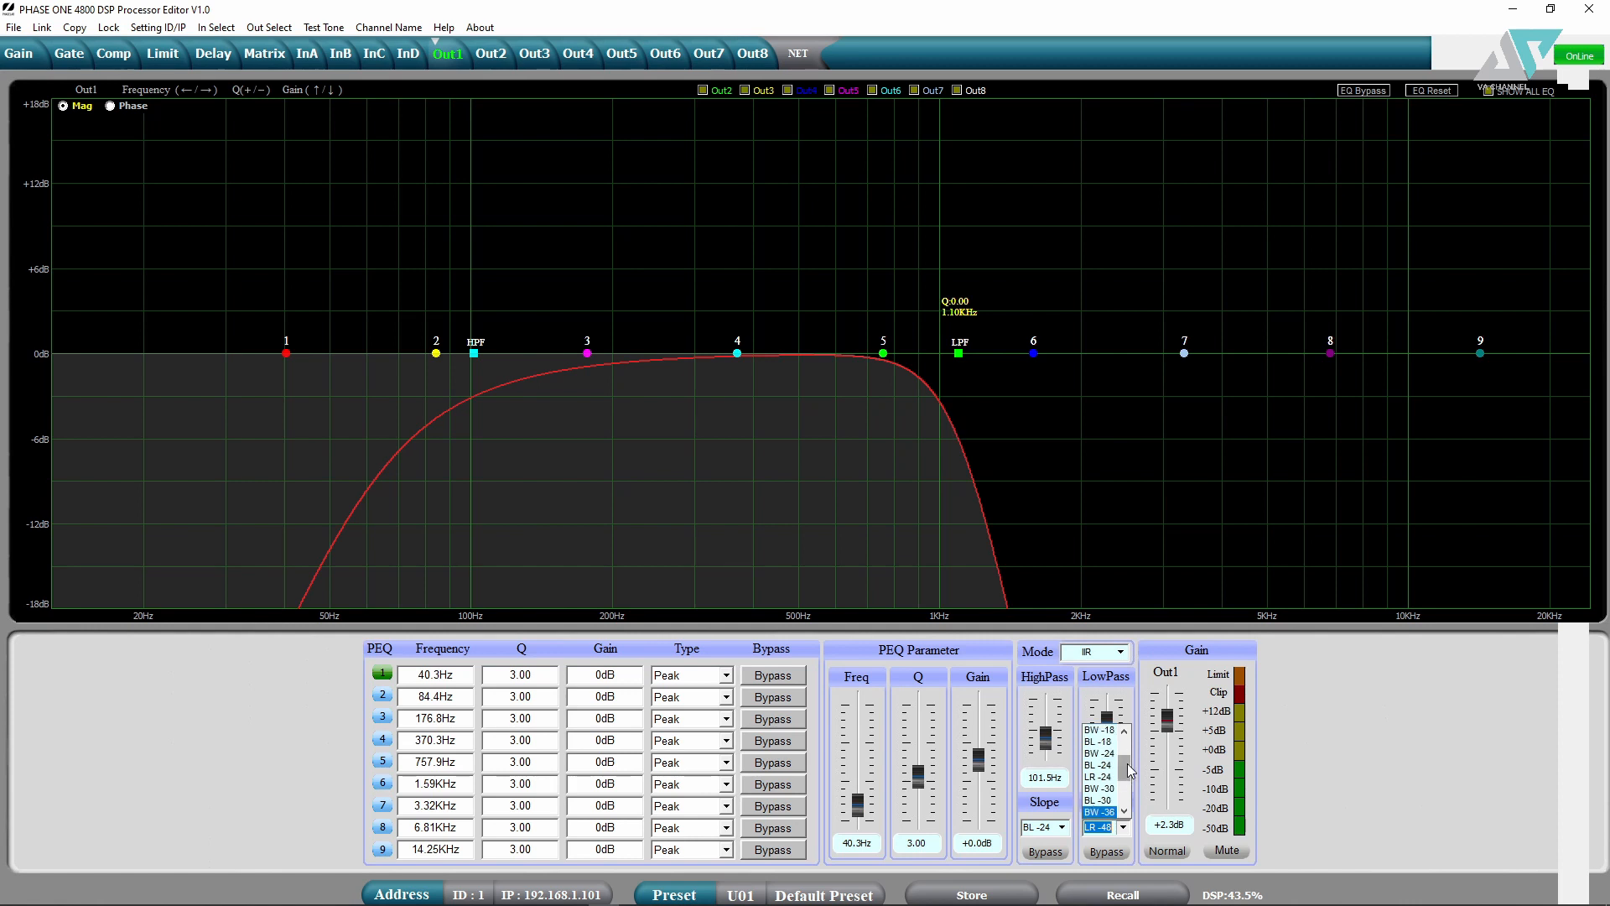
pyautogui.scroll(2, 1107, 767)
pyautogui.click(1100, 763)
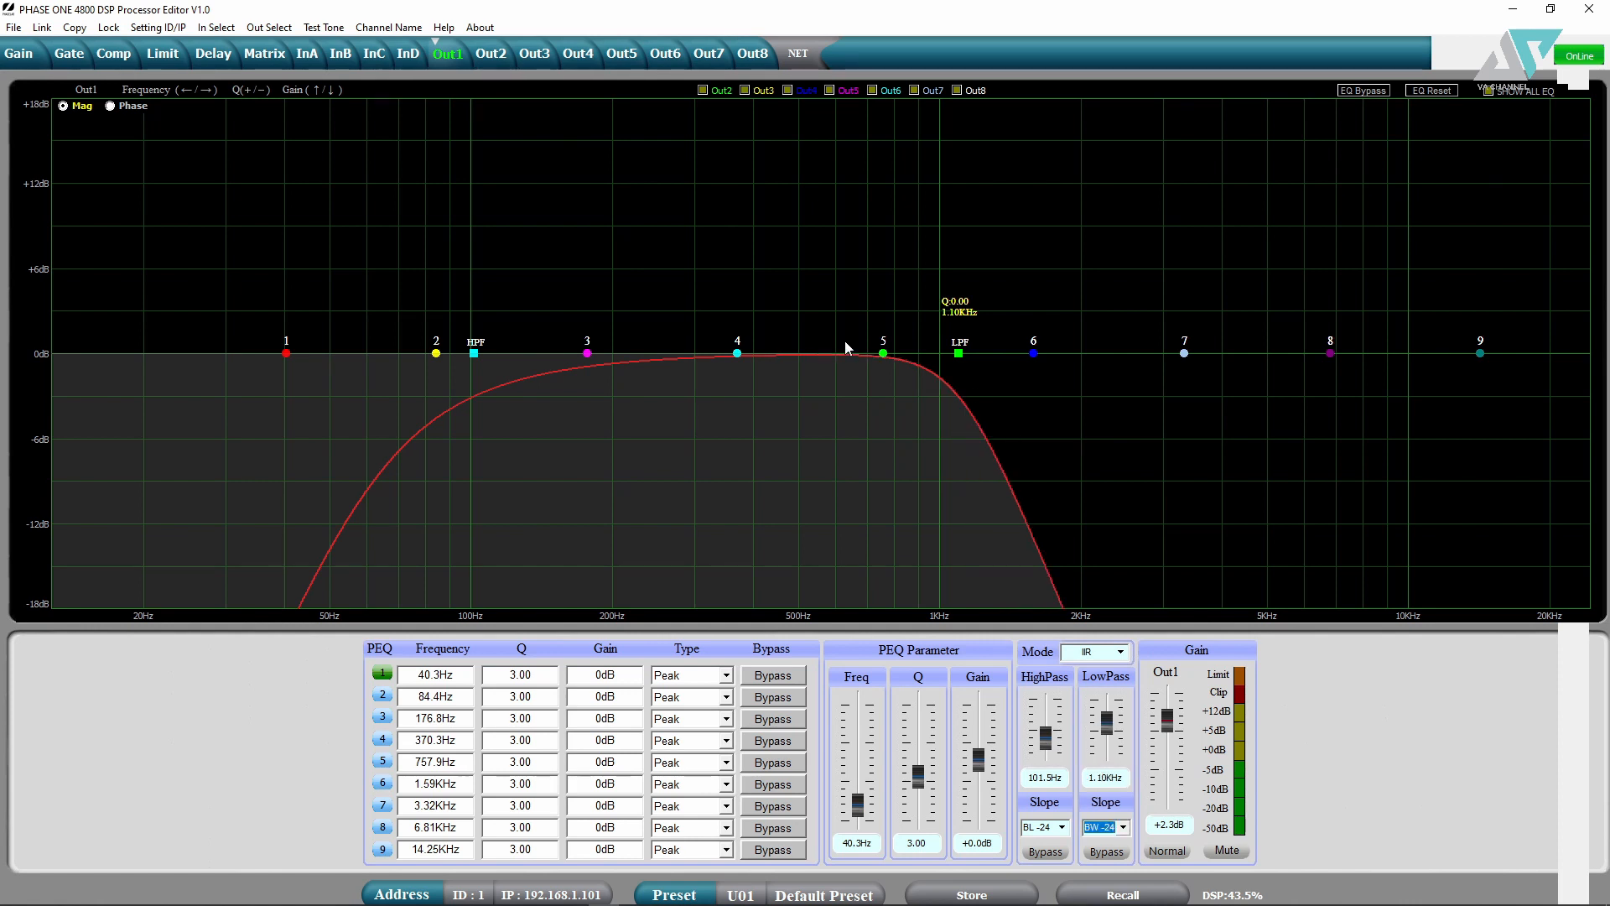
pyautogui.click(1130, 823)
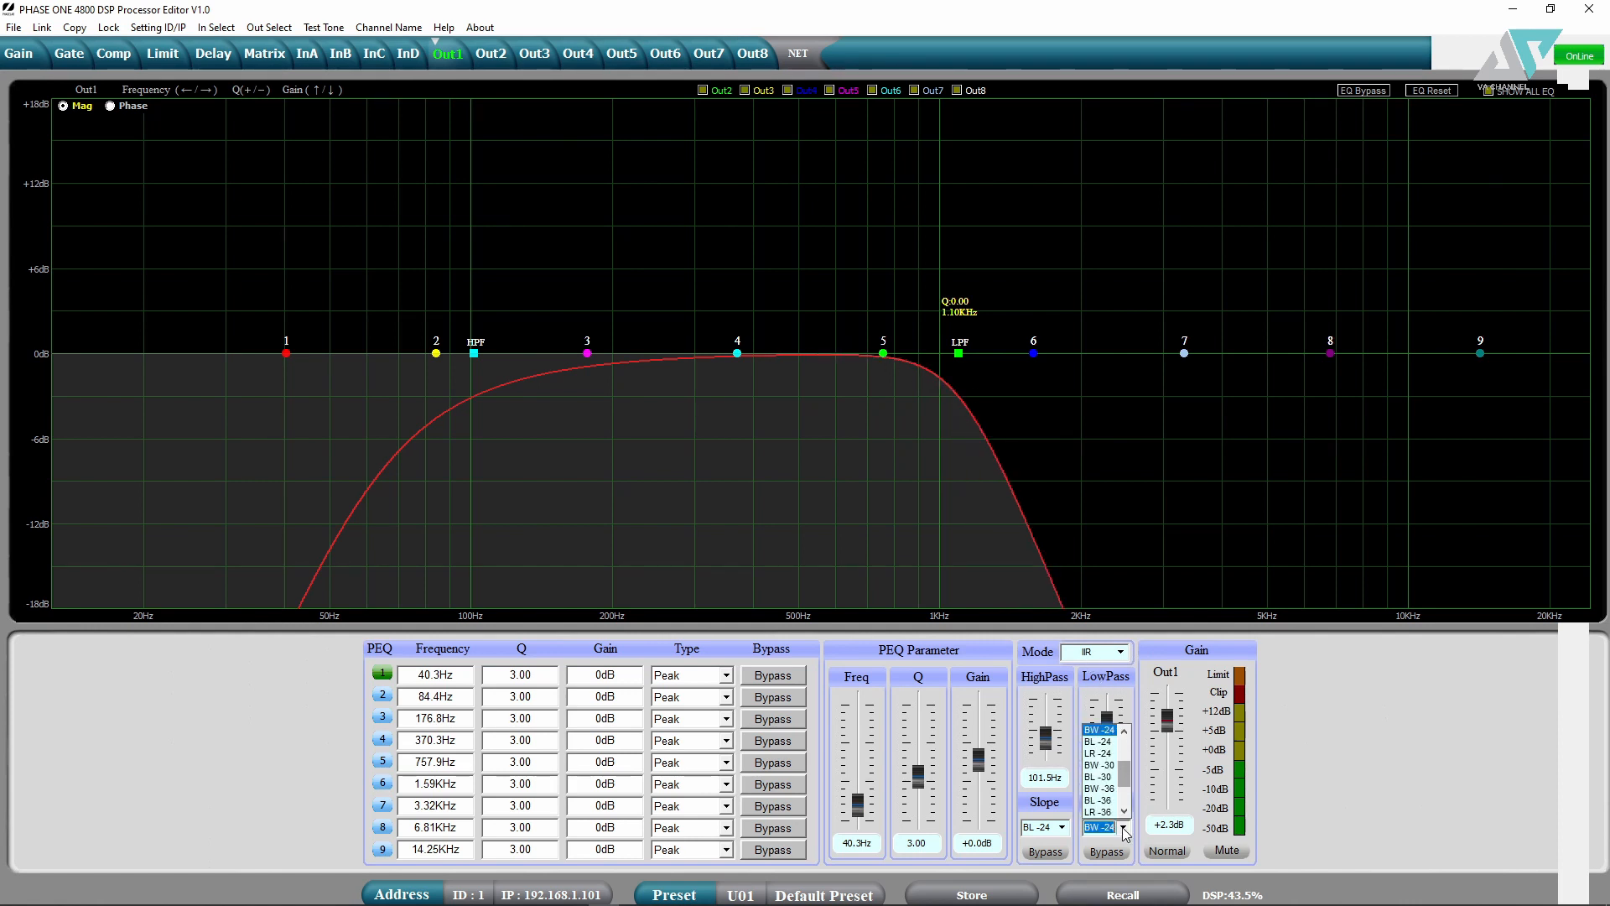
pyautogui.scroll(-2, 1114, 797)
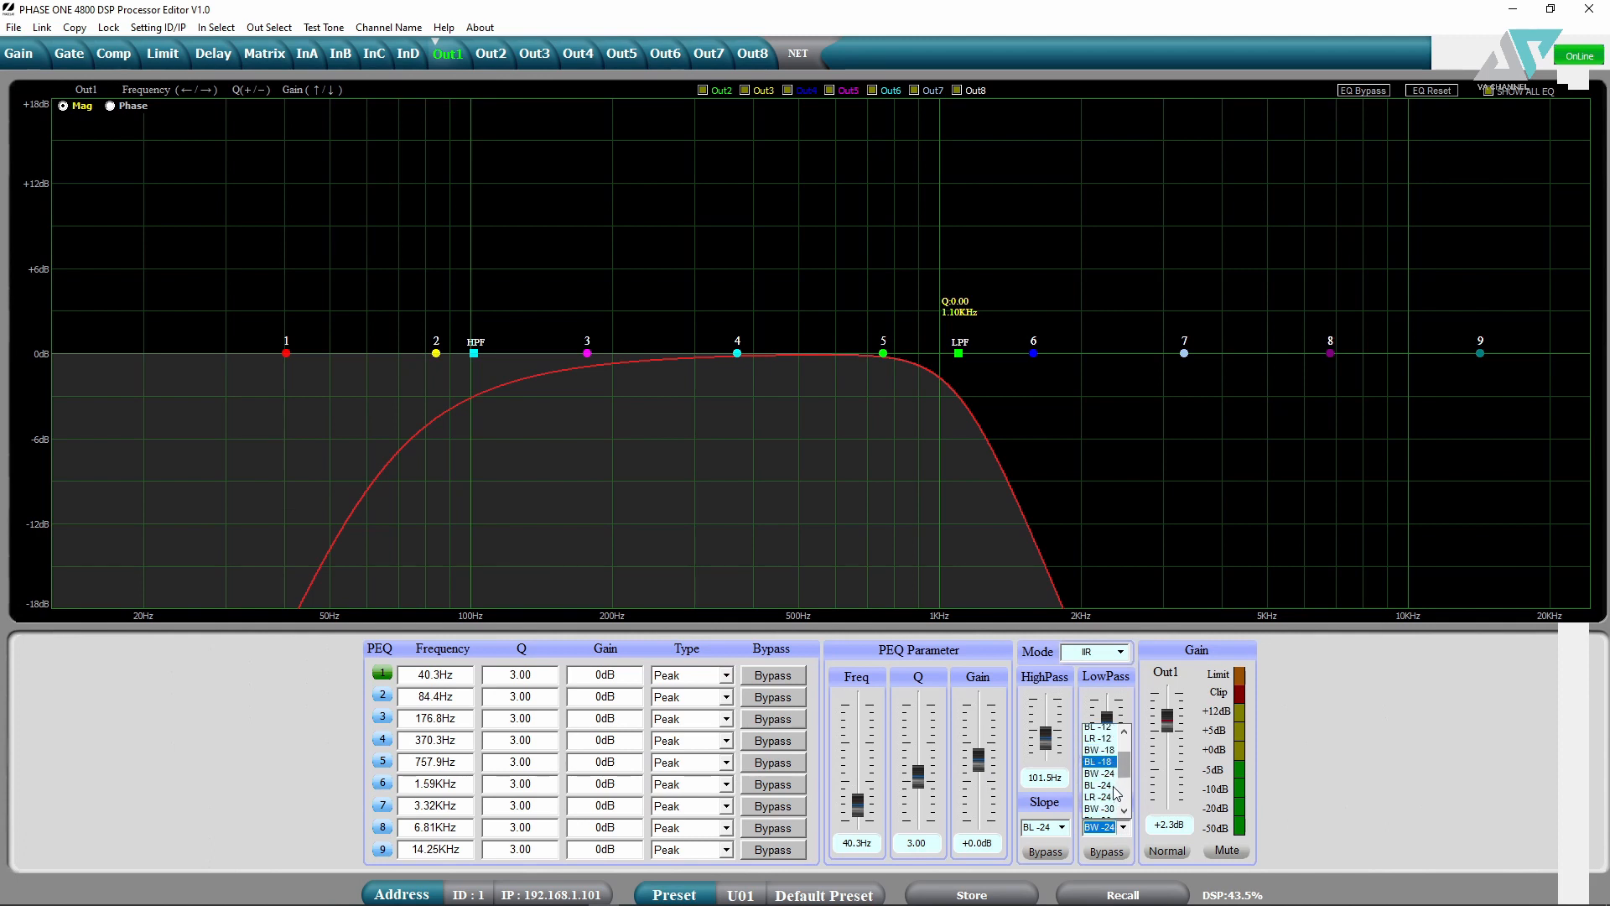
pyautogui.click(1107, 777)
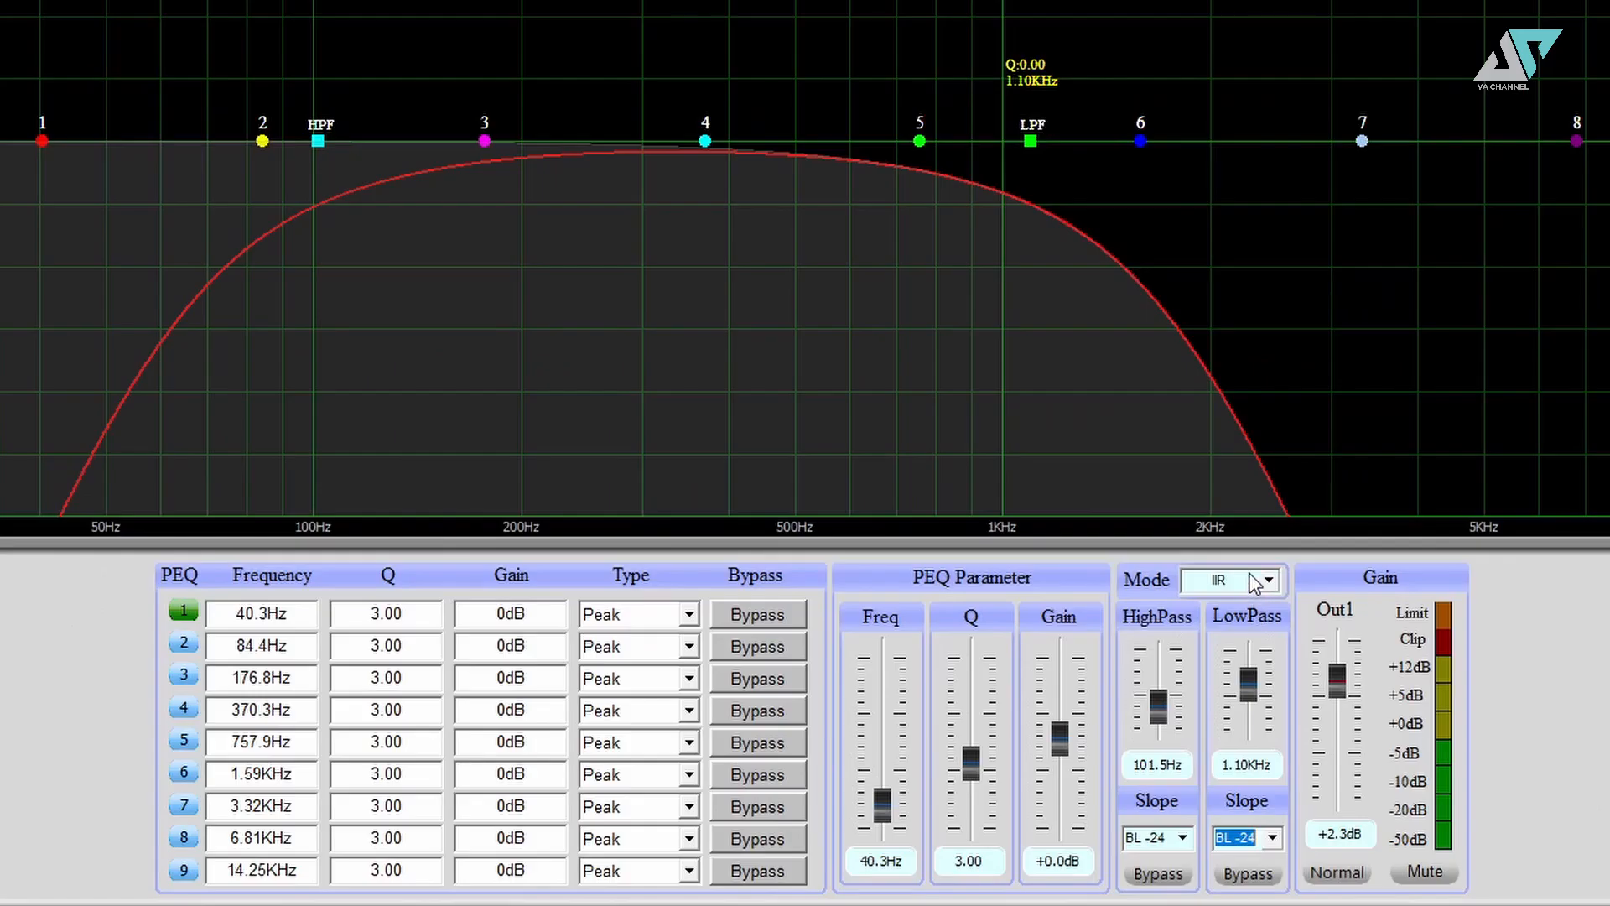
# - Switch Out1's filter mode from slopes to FIR
pyautogui.click(1256, 583)
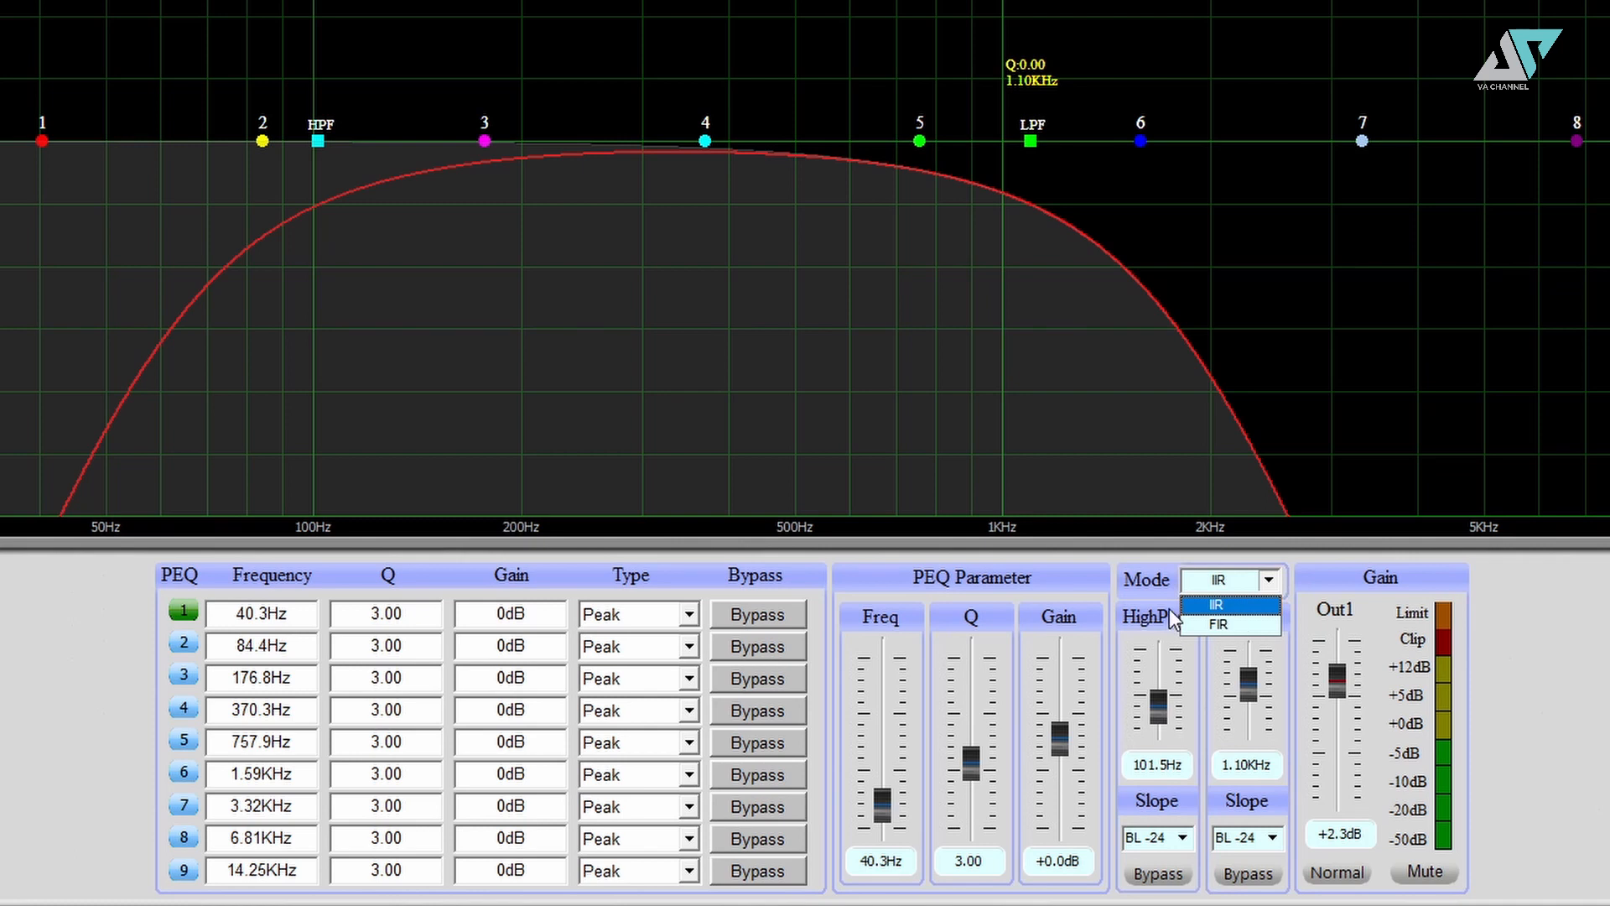
pyautogui.click(1232, 626)
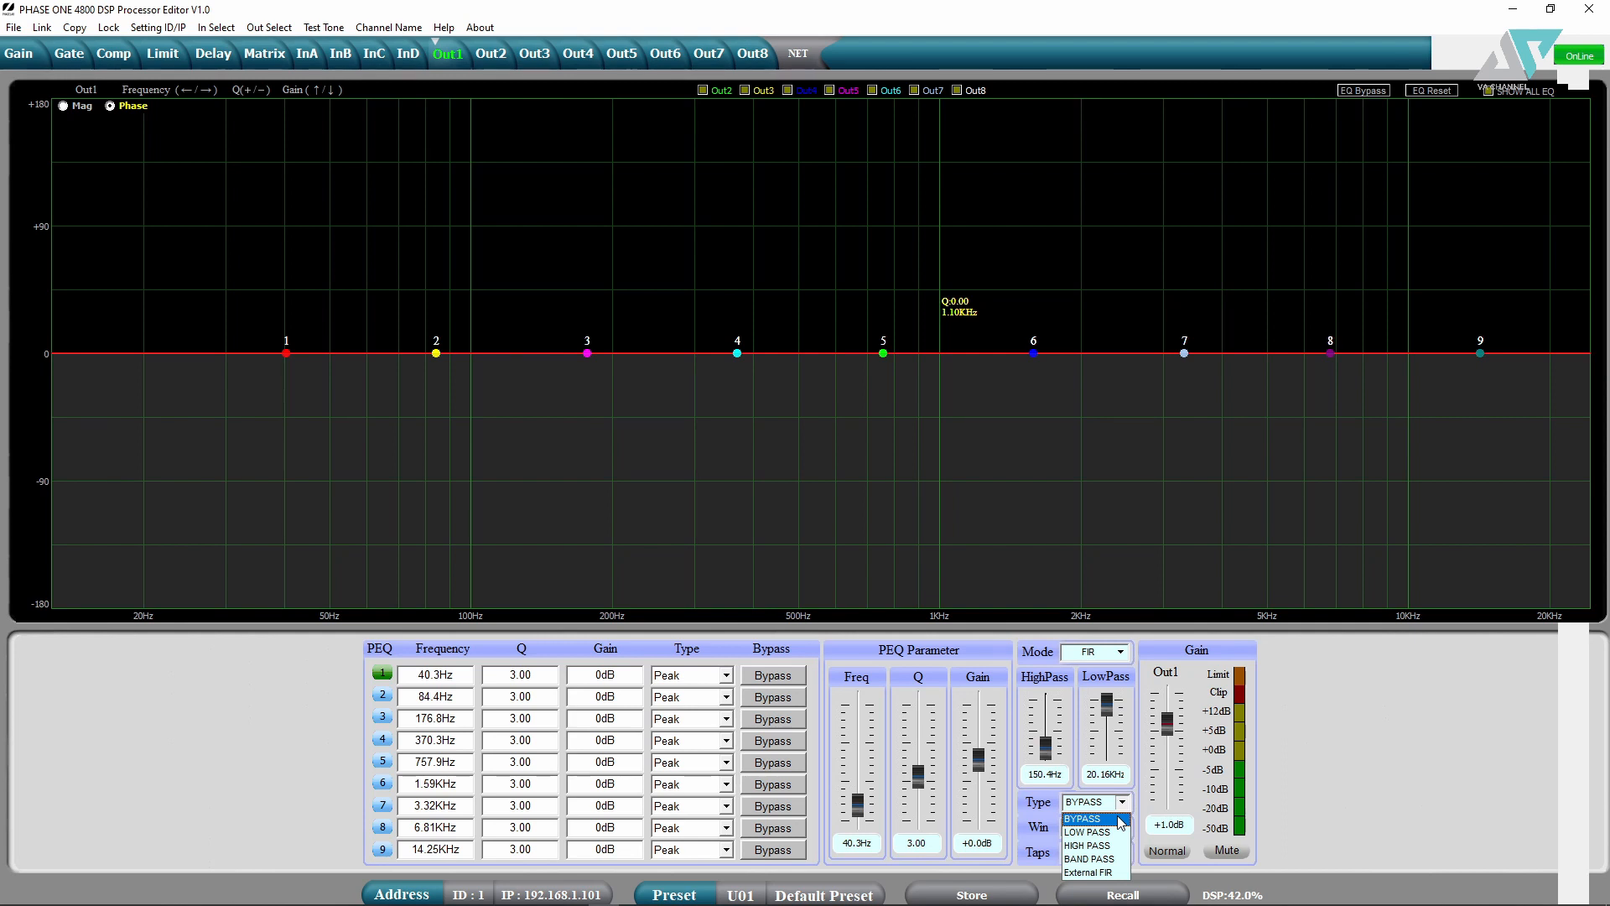
# - Change Out1's FIR filter type from BYPASS to HIGH PASS
pyautogui.click(1119, 819)
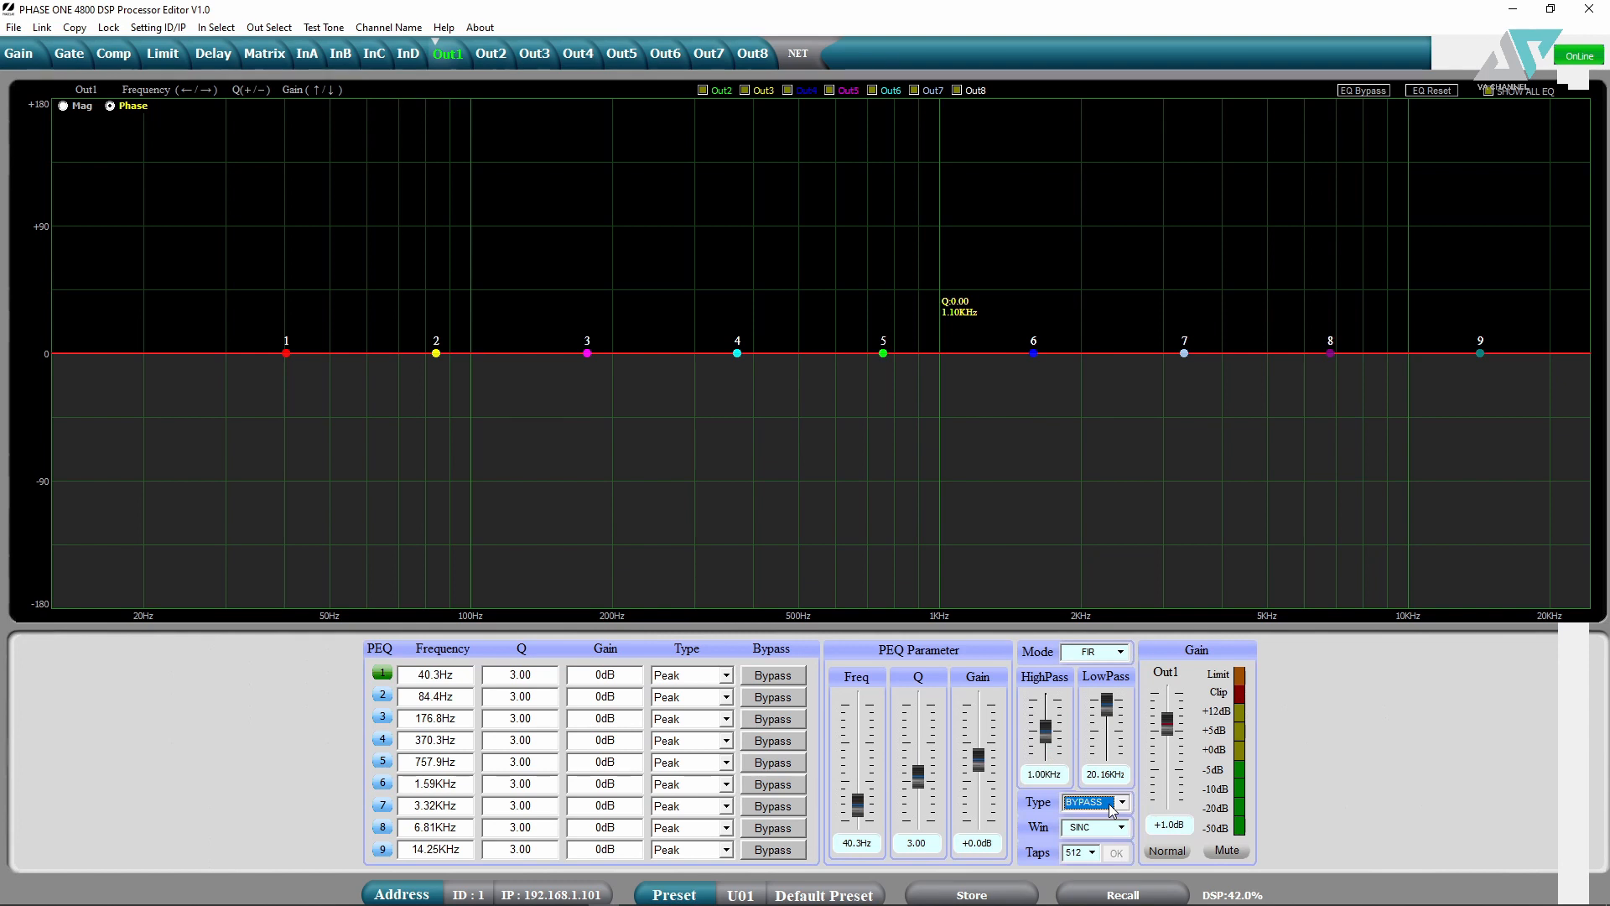
pyautogui.click(1112, 808)
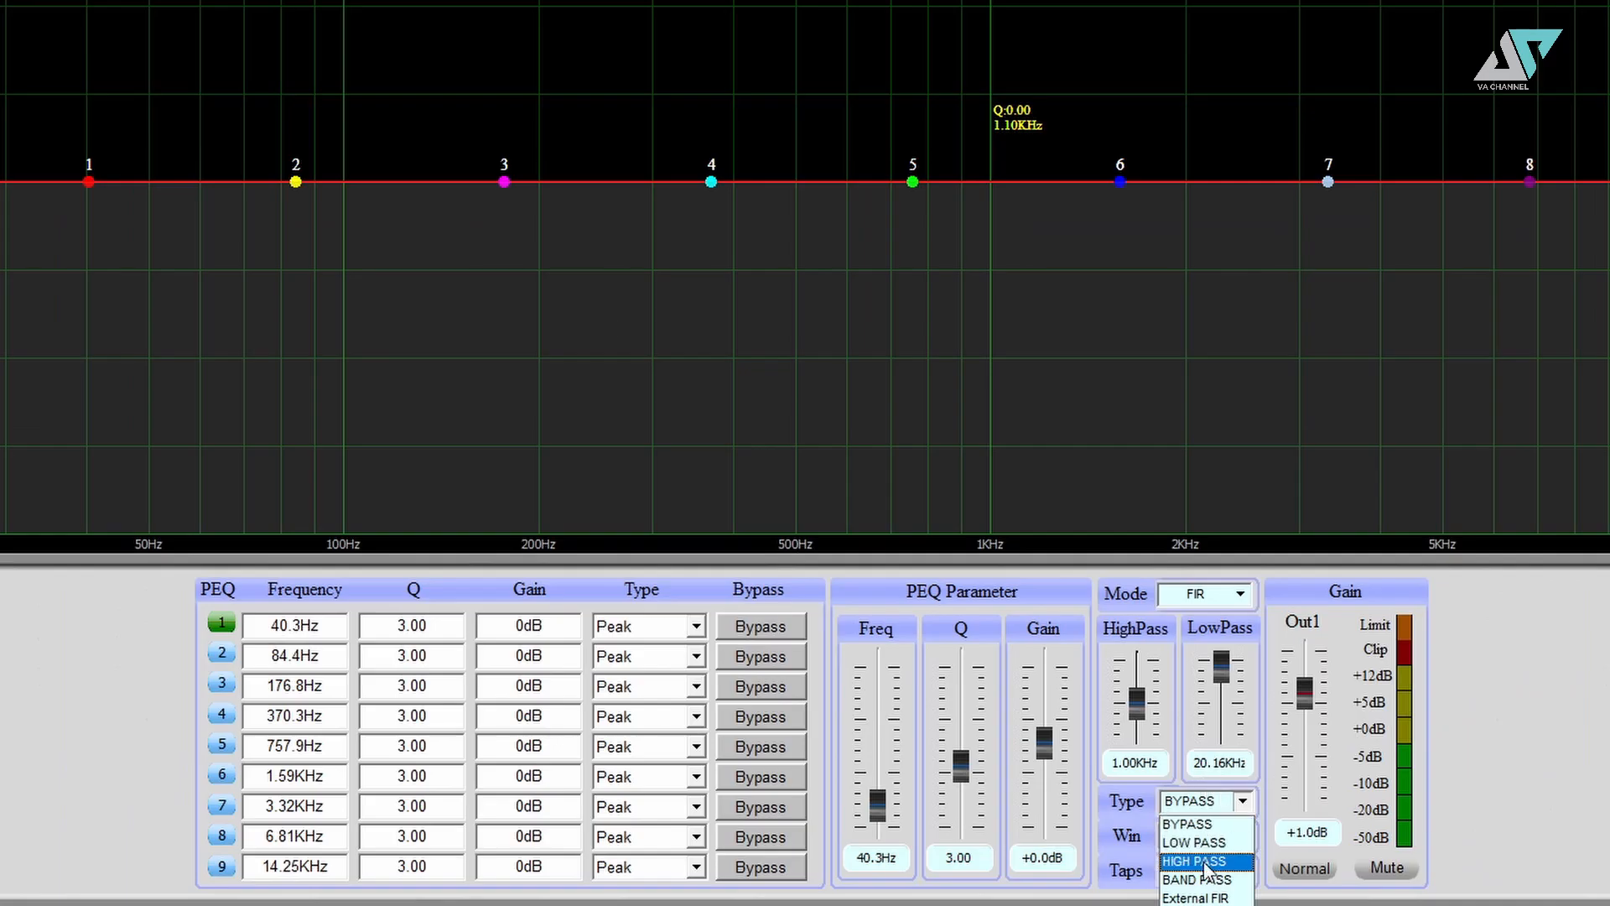
pyautogui.click(1302, 745)
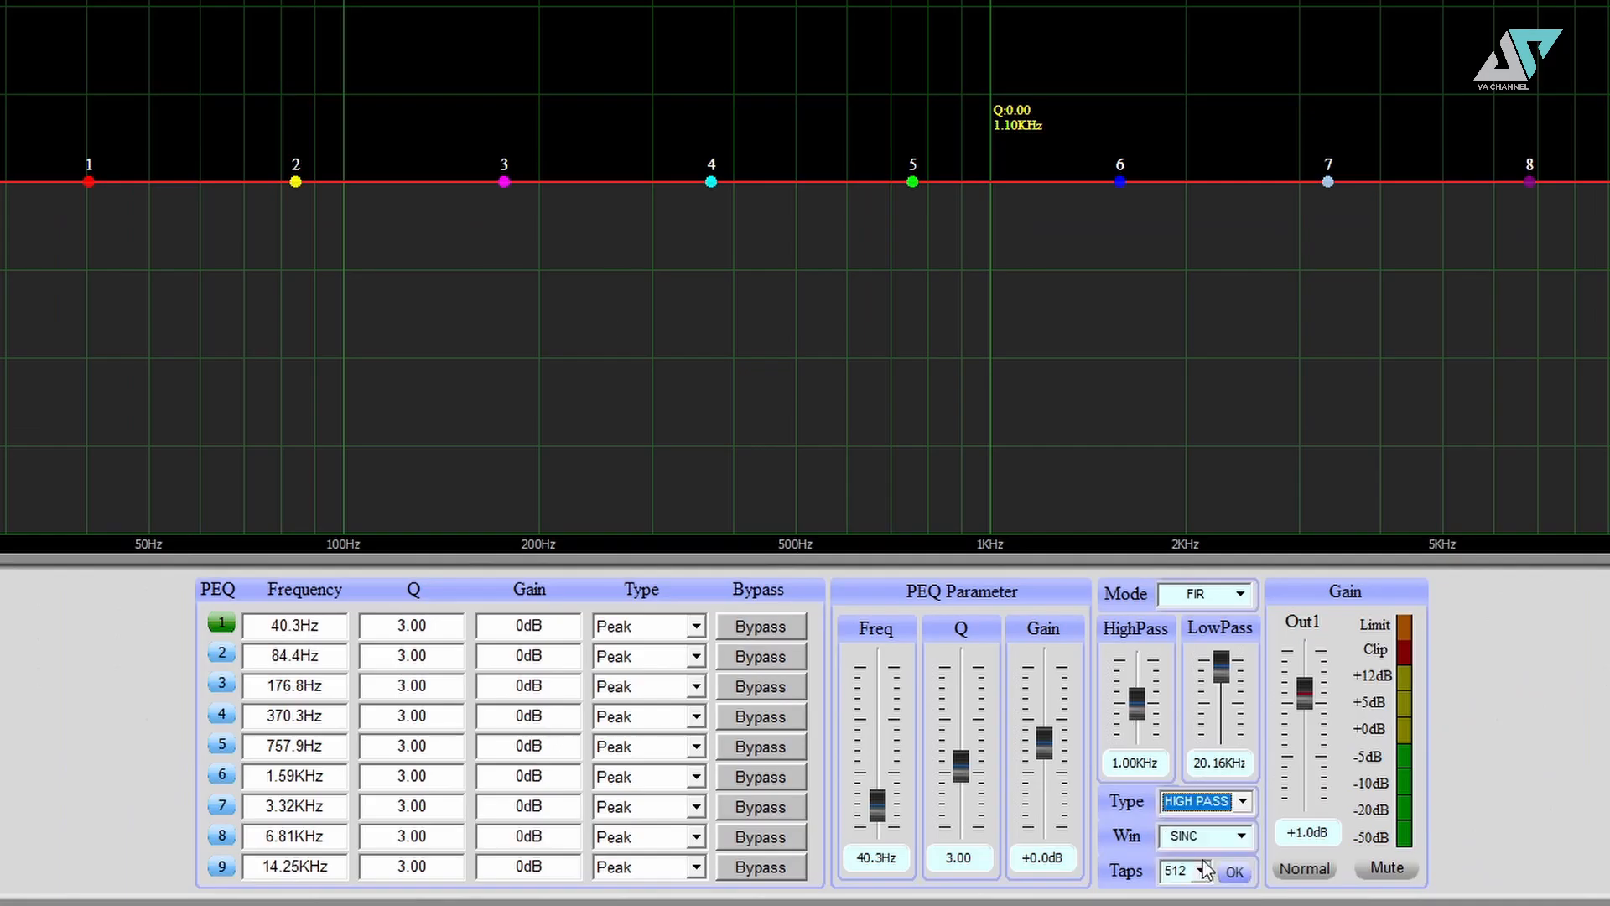
# - Sweep the high-pass to 150.4Hz, then try LOW PASS with the low-pass at 293.9Hz
pyautogui.moveTo(1138, 705)
pyautogui.mouseDown()
pyautogui.moveTo(1138, 667)
pyautogui.moveTo(1142, 749)
pyautogui.moveTo(1145, 696)
pyautogui.moveTo(1145, 713)
pyautogui.mouseUp()
pyautogui.click(1208, 801)
pyautogui.click(1202, 852)
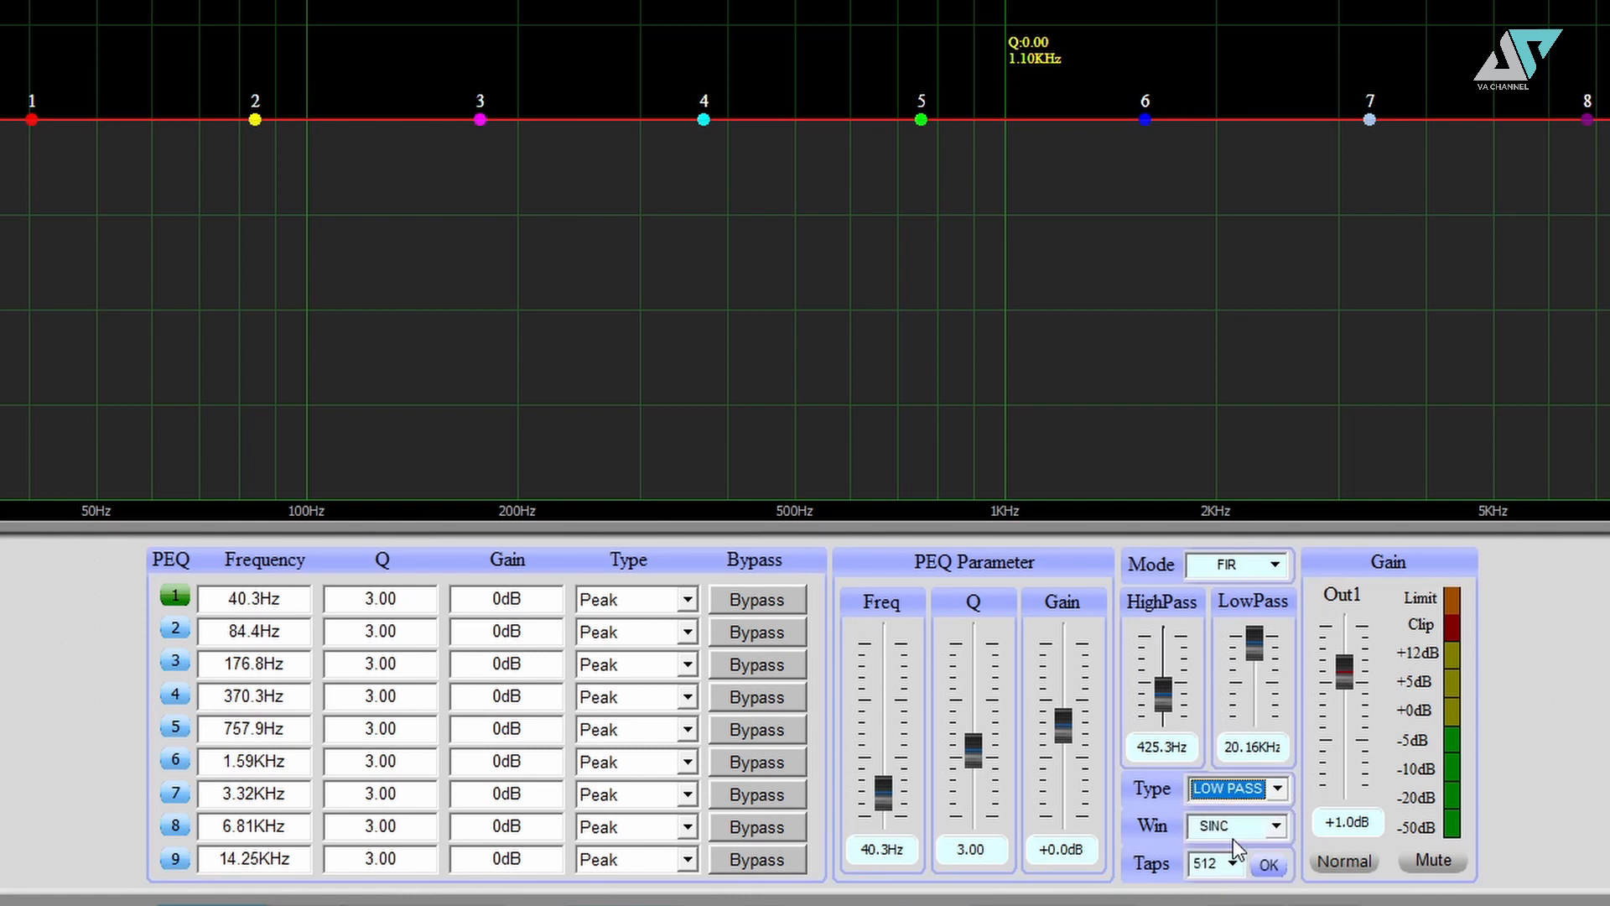
pyautogui.click(1256, 635)
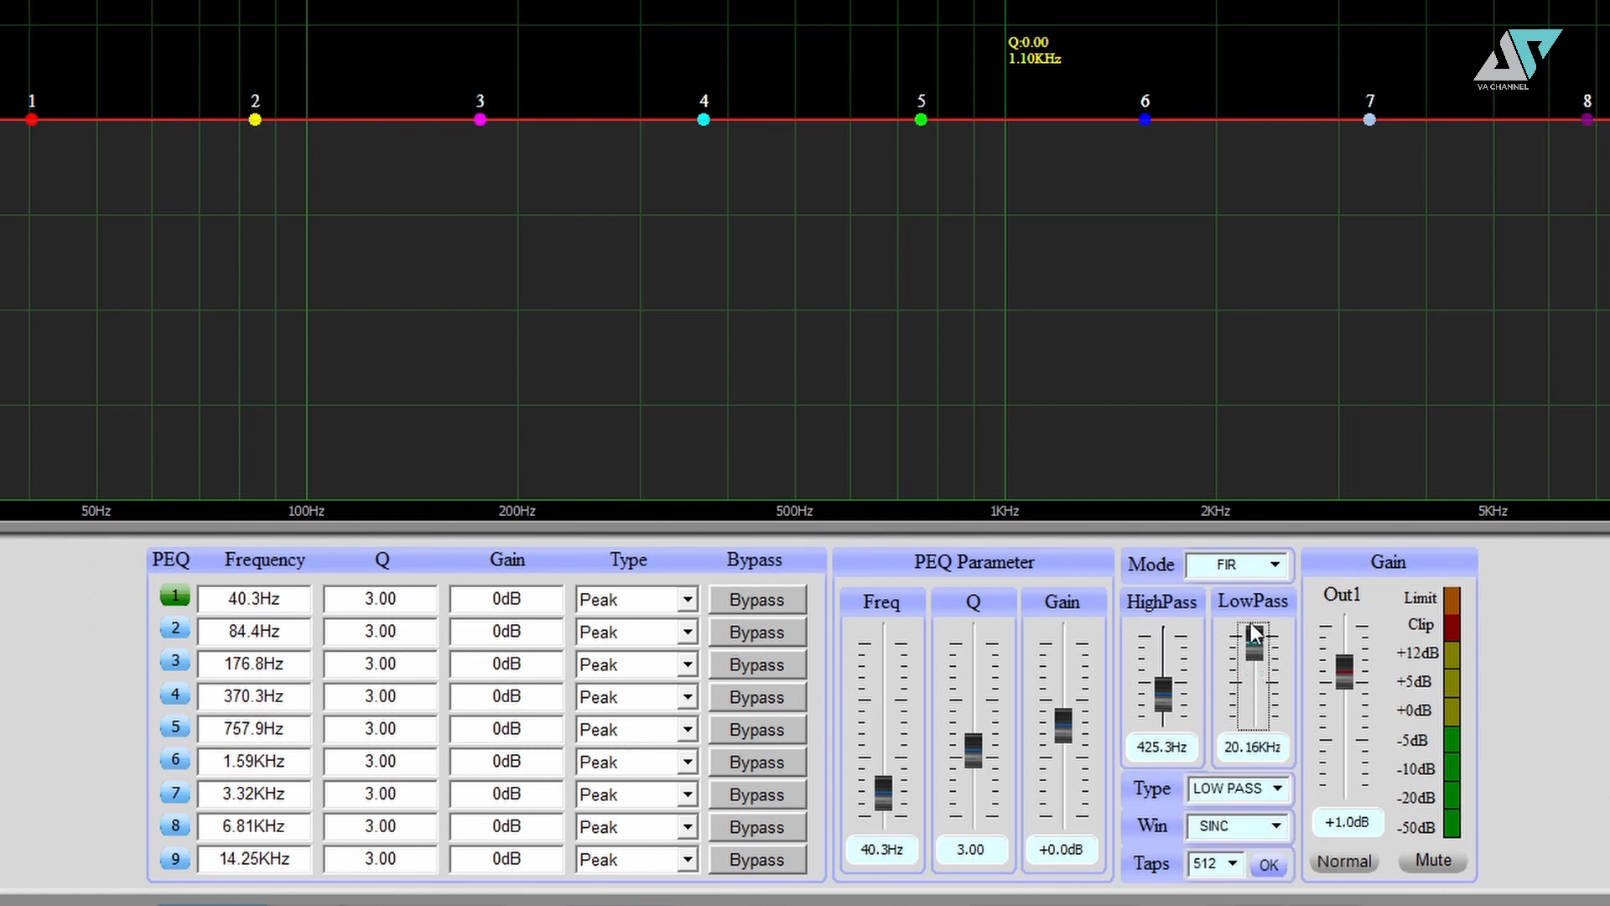
pyautogui.moveTo(1255, 635); pyautogui.dragTo(1258, 700)
# - Make the FIR filter BAND PASS and raise both slider frequencies to widen the band
pyautogui.click(1271, 793)
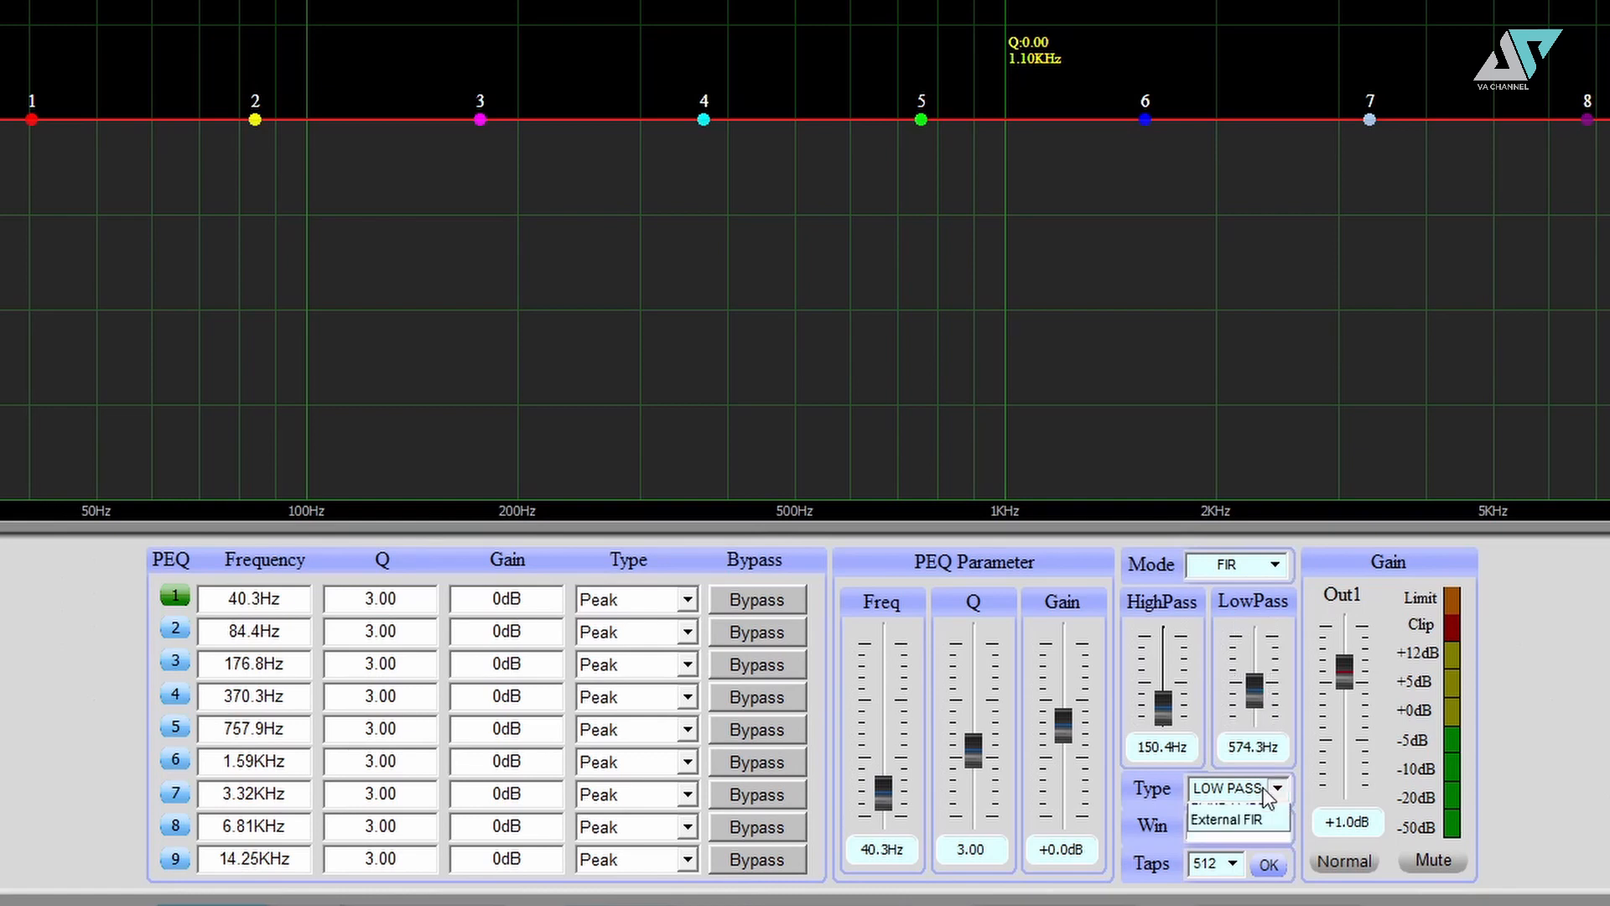
pyautogui.click(1225, 866)
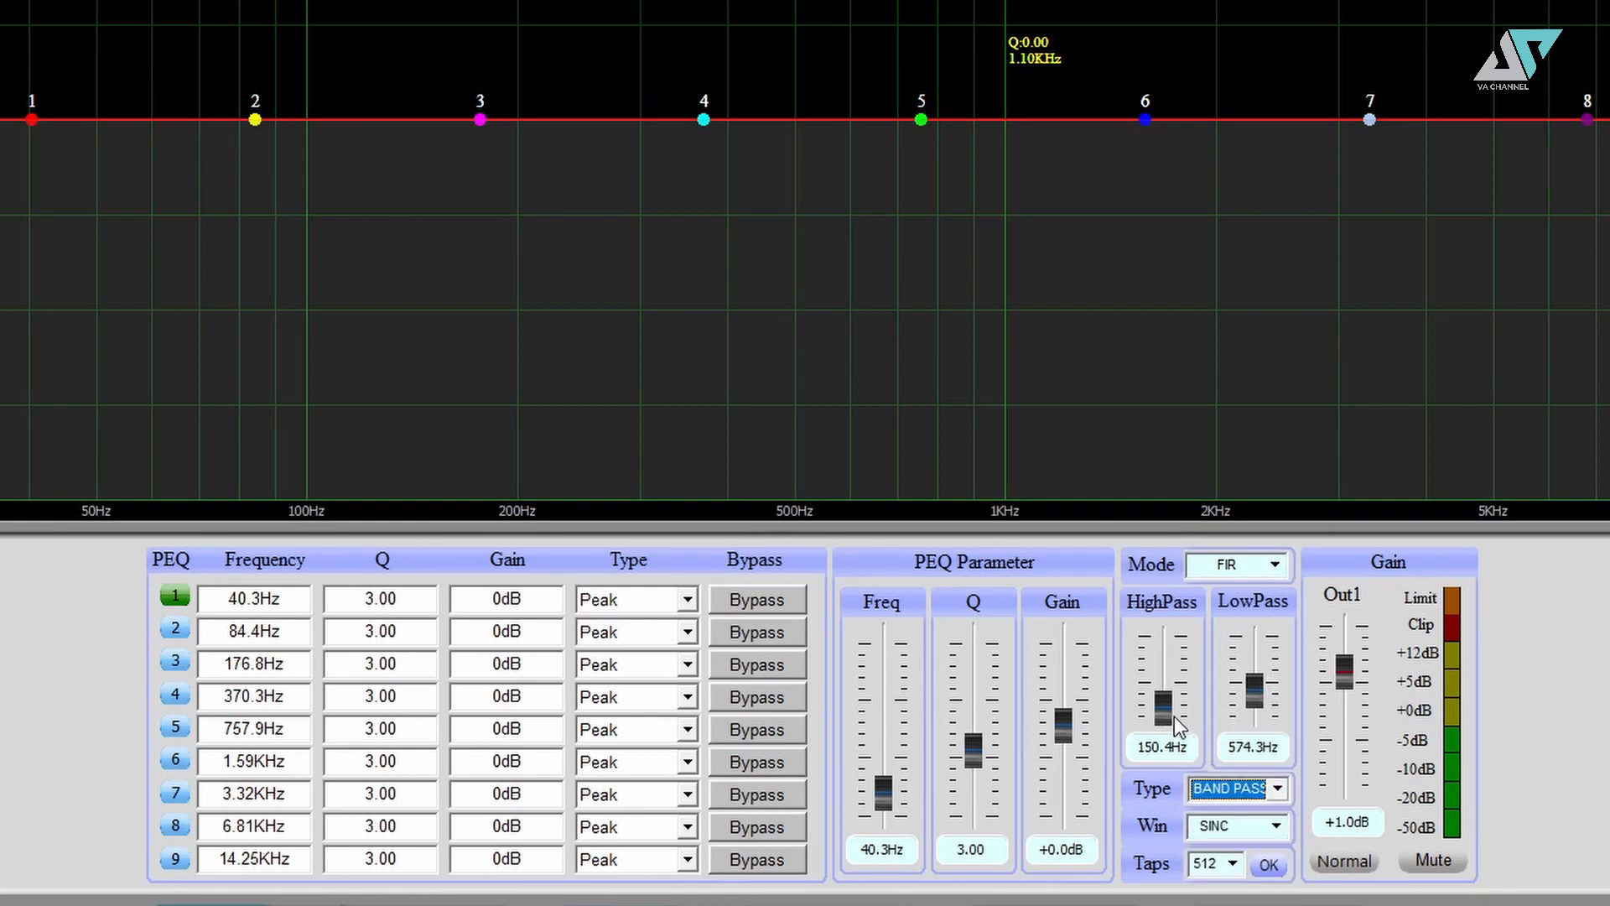
pyautogui.moveTo(1174, 716); pyautogui.dragTo(1180, 651)
pyautogui.moveTo(1255, 685)
pyautogui.mouseDown()
pyautogui.moveTo(1256, 671)
pyautogui.moveTo(1166, 691)
pyautogui.moveTo(1258, 667)
pyautogui.moveTo(1258, 644)
pyautogui.moveTo(1248, 671)
pyautogui.mouseUp()
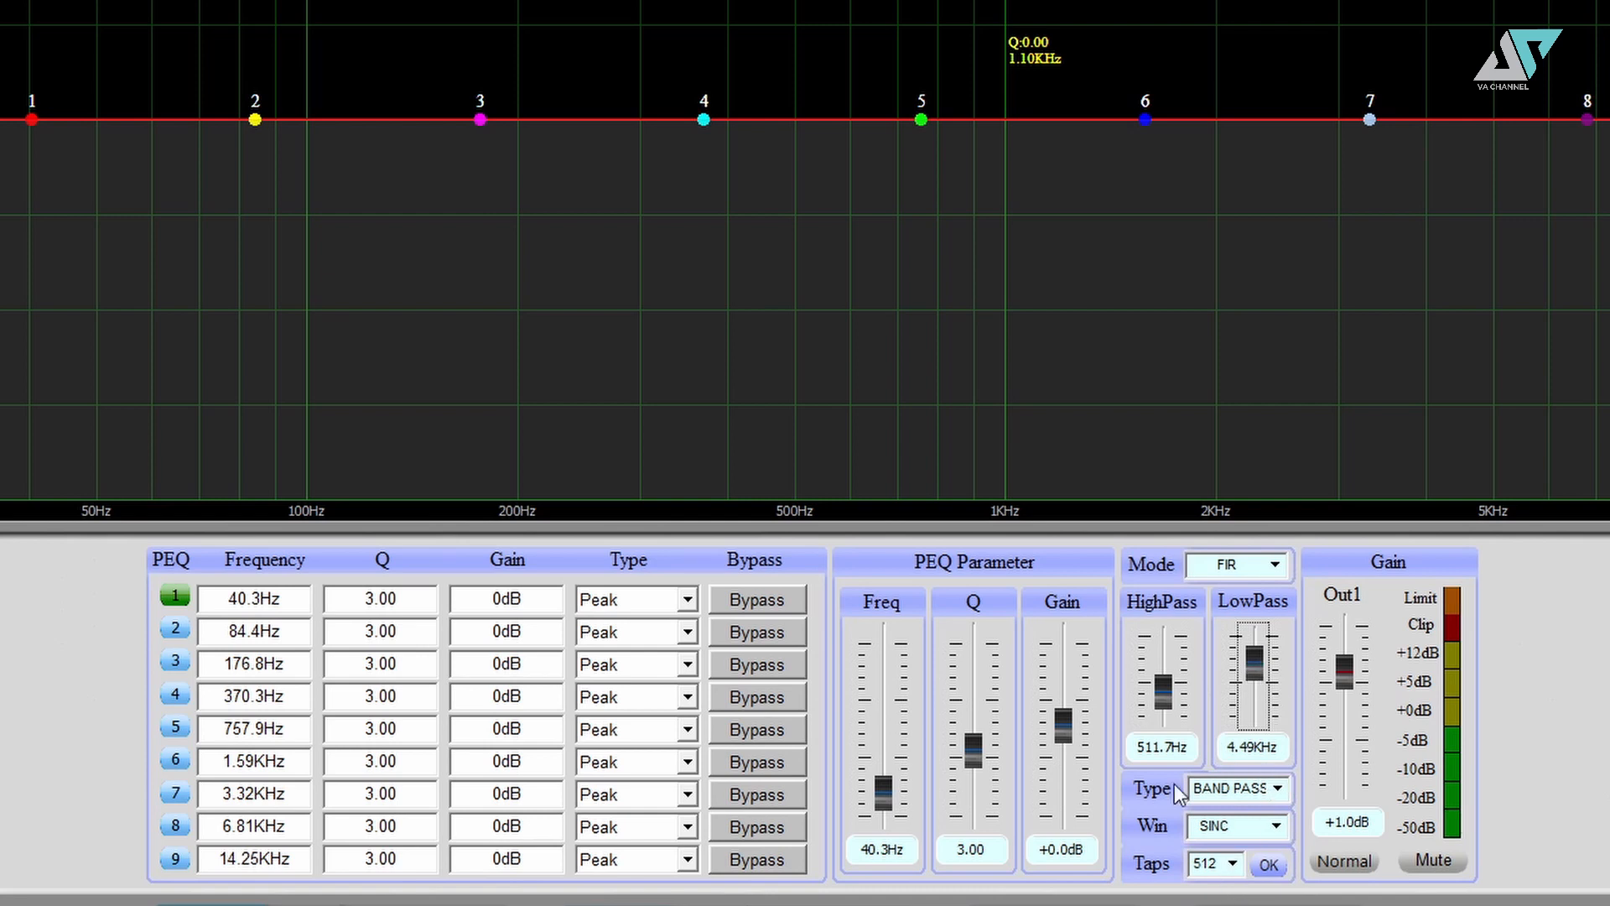
pyautogui.click(1250, 827)
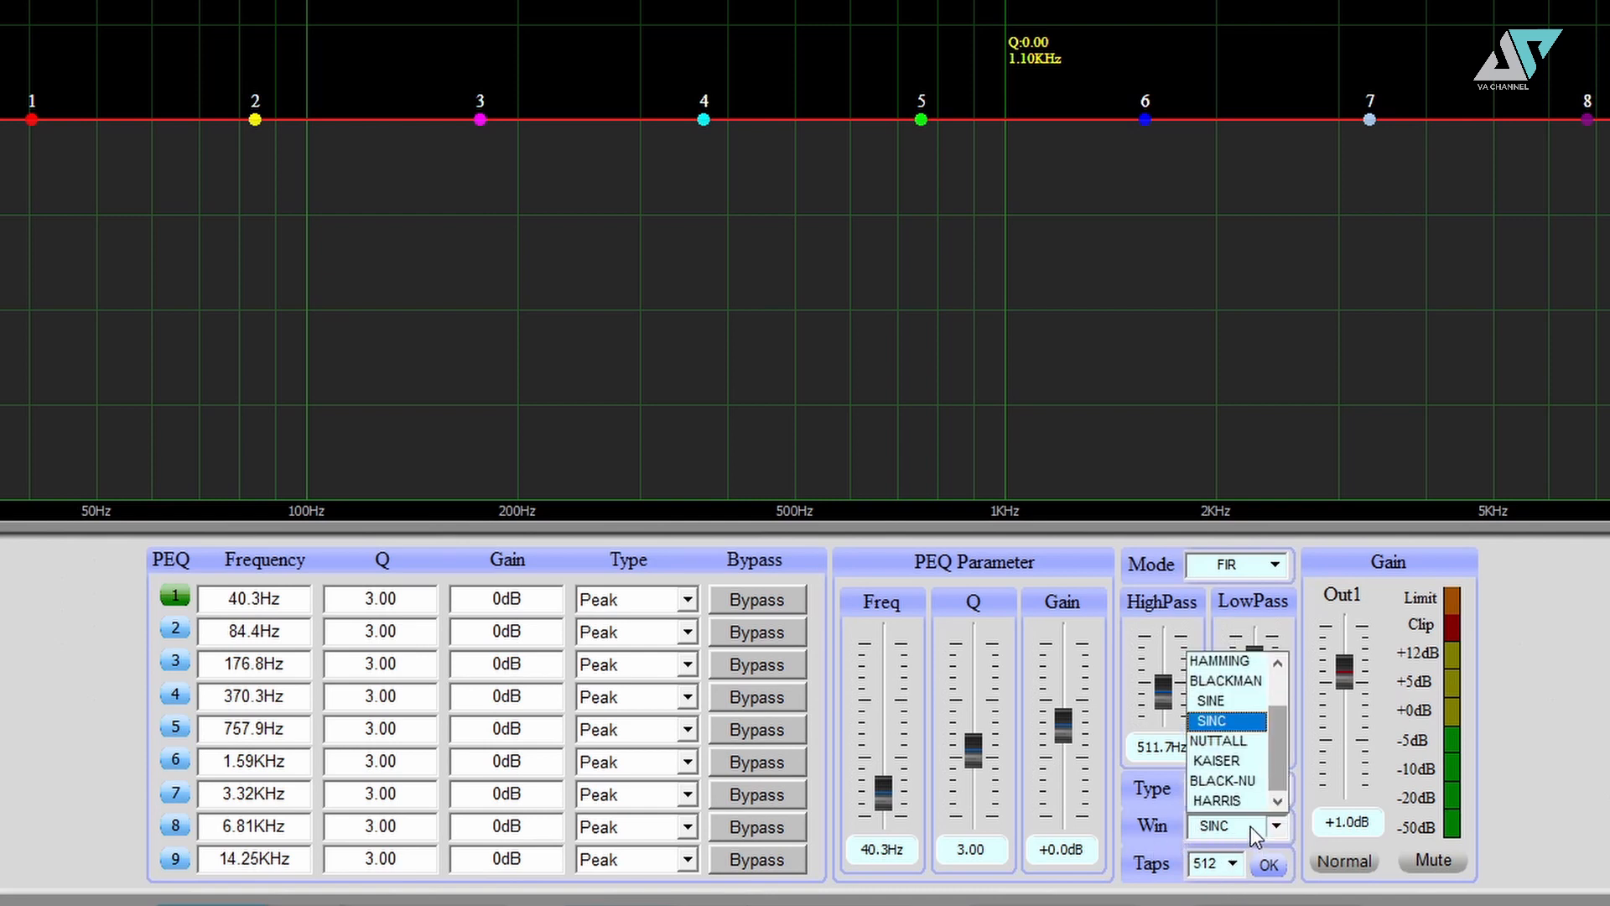
pyautogui.moveTo(1276, 723)
pyautogui.mouseDown()
pyautogui.moveTo(1276, 686)
pyautogui.moveTo(1282, 738)
pyautogui.moveTo(1280, 701)
pyautogui.mouseUp()
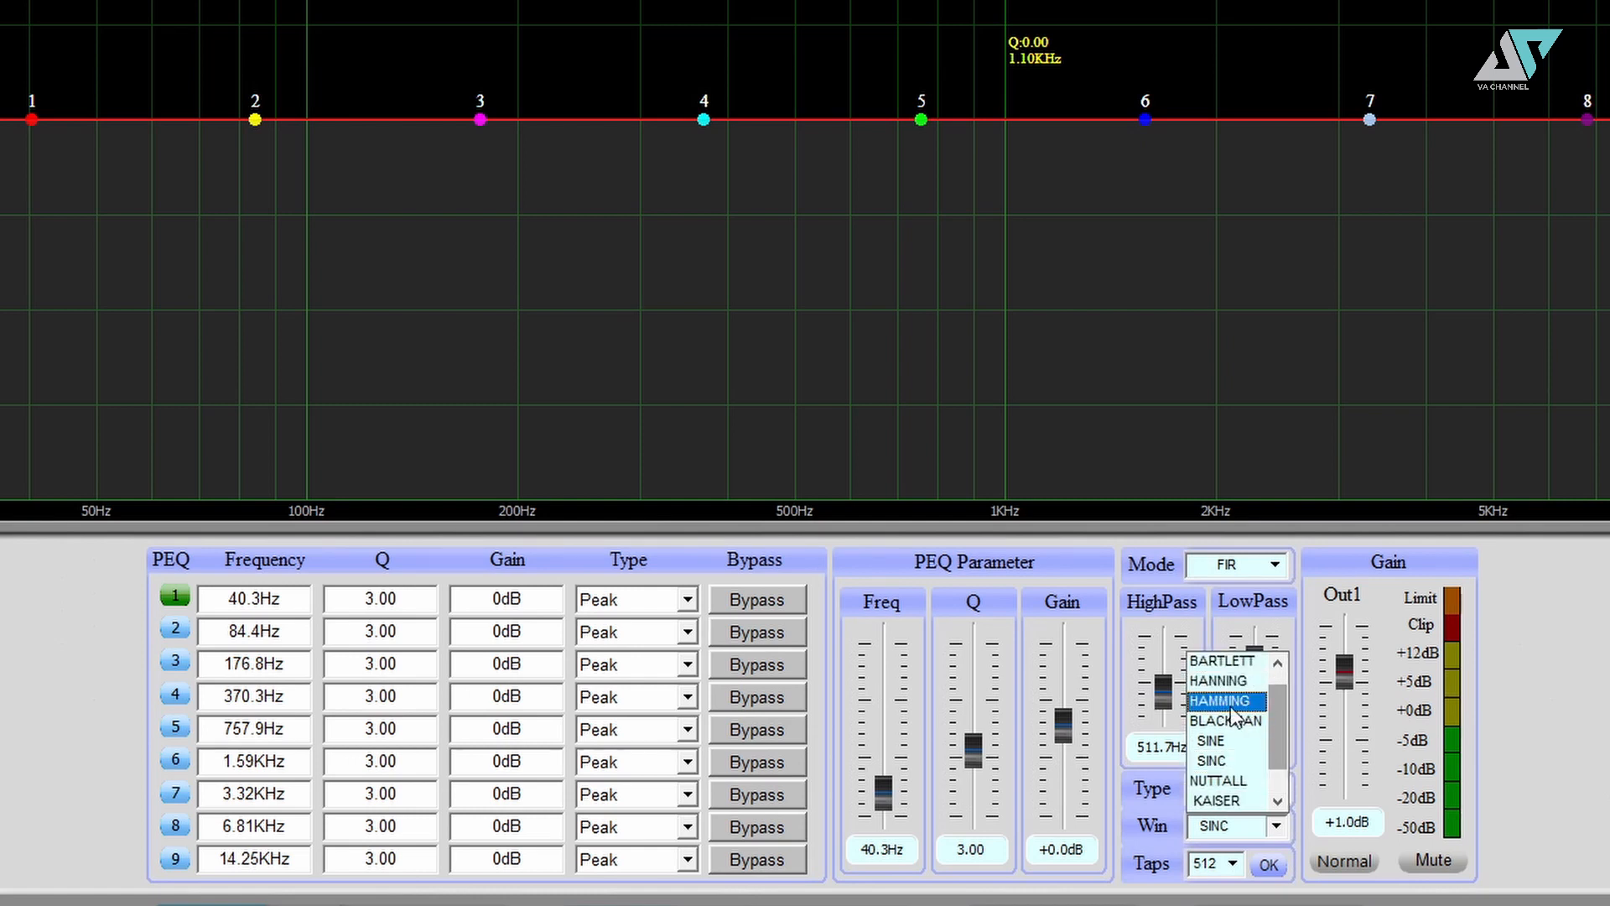
pyautogui.moveTo(1278, 730); pyautogui.dragTo(1278, 772)
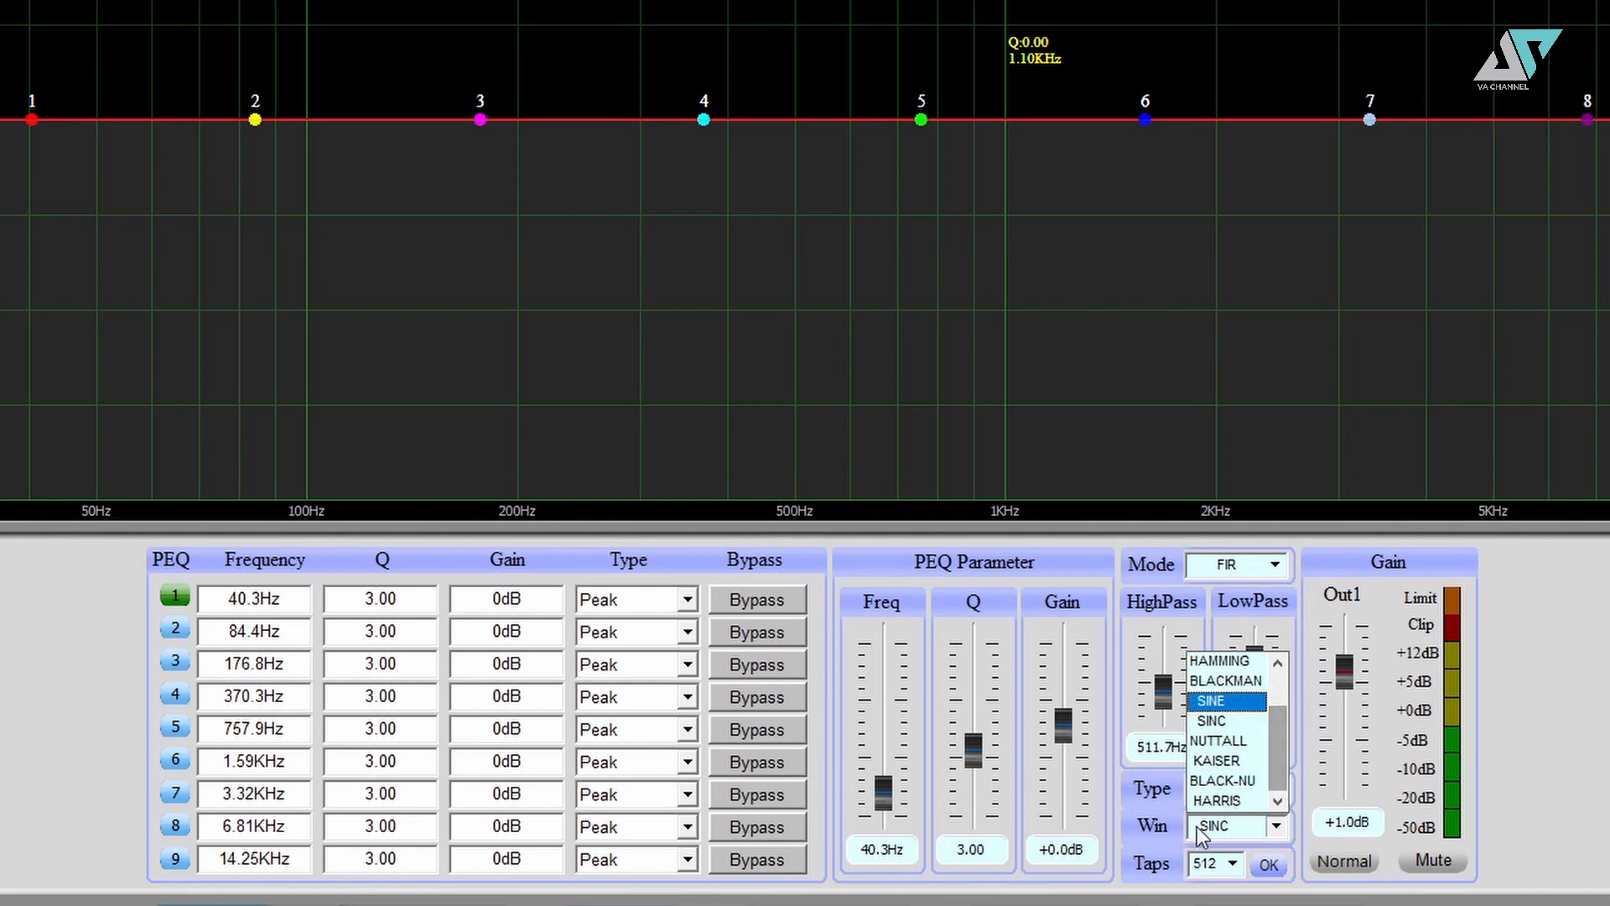
pyautogui.click(1253, 834)
pyautogui.click(1289, 864)
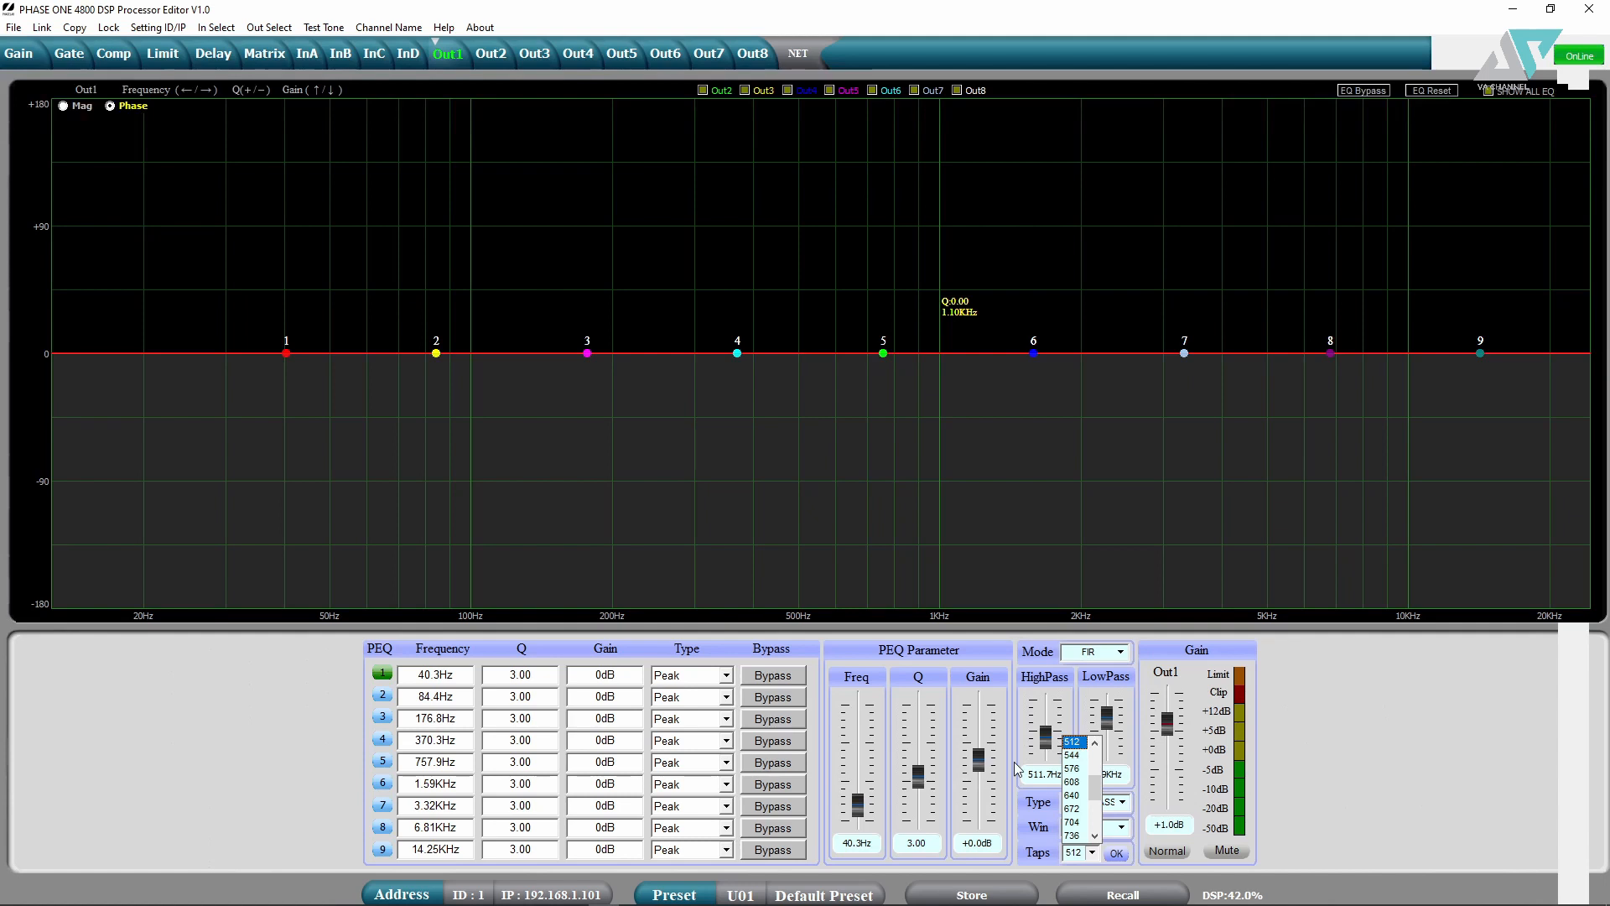
pyautogui.click(1100, 741)
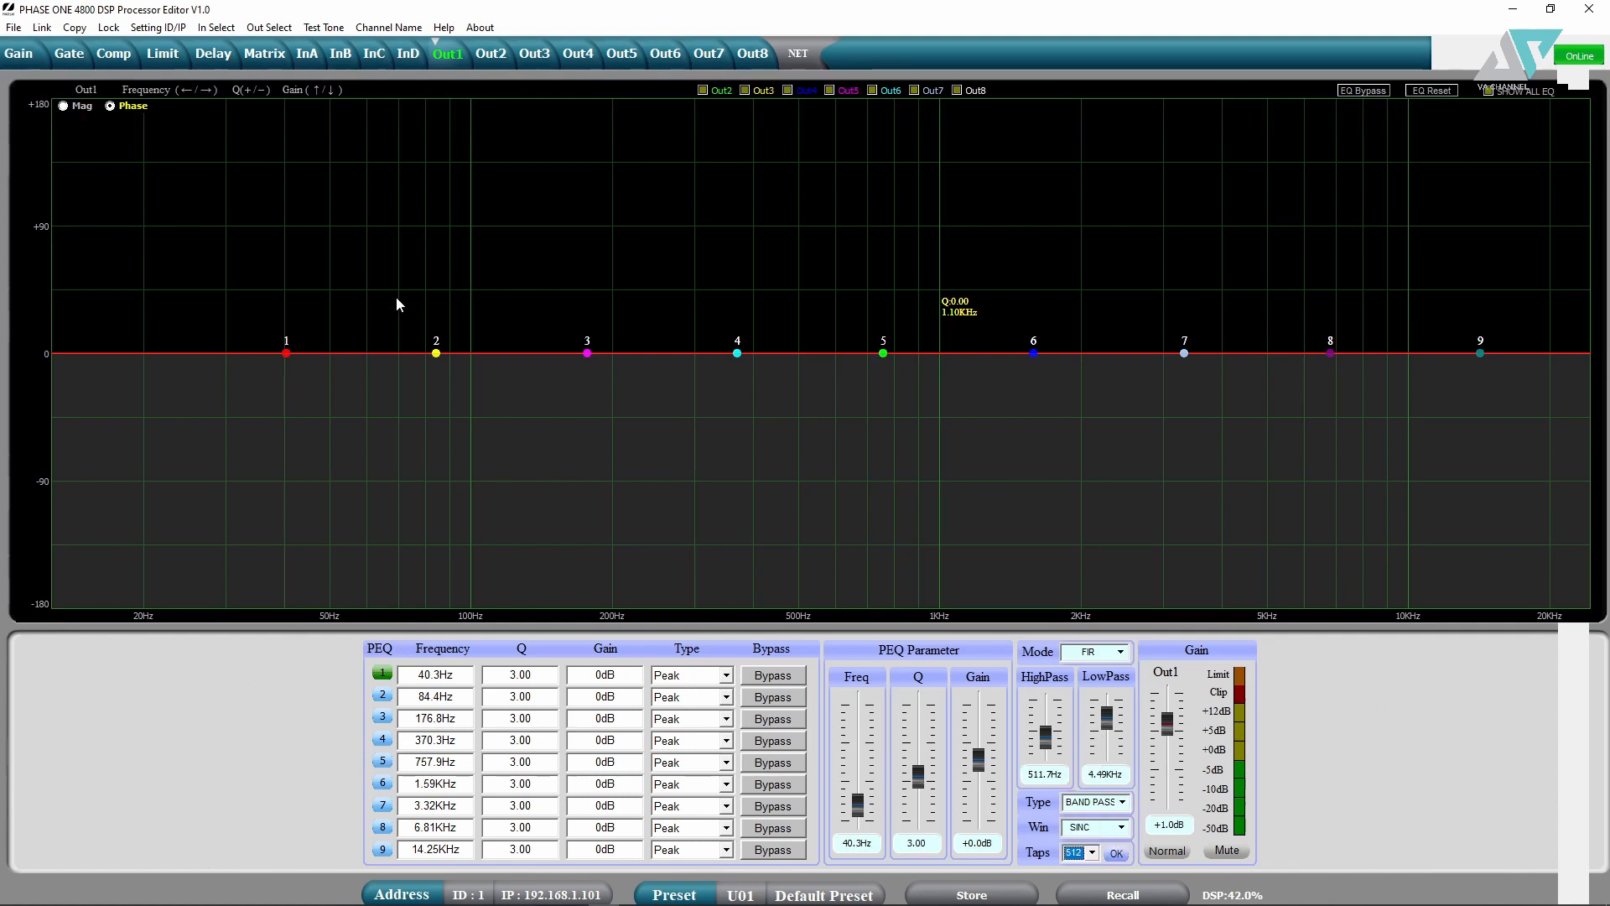
pyautogui.click(63, 107)
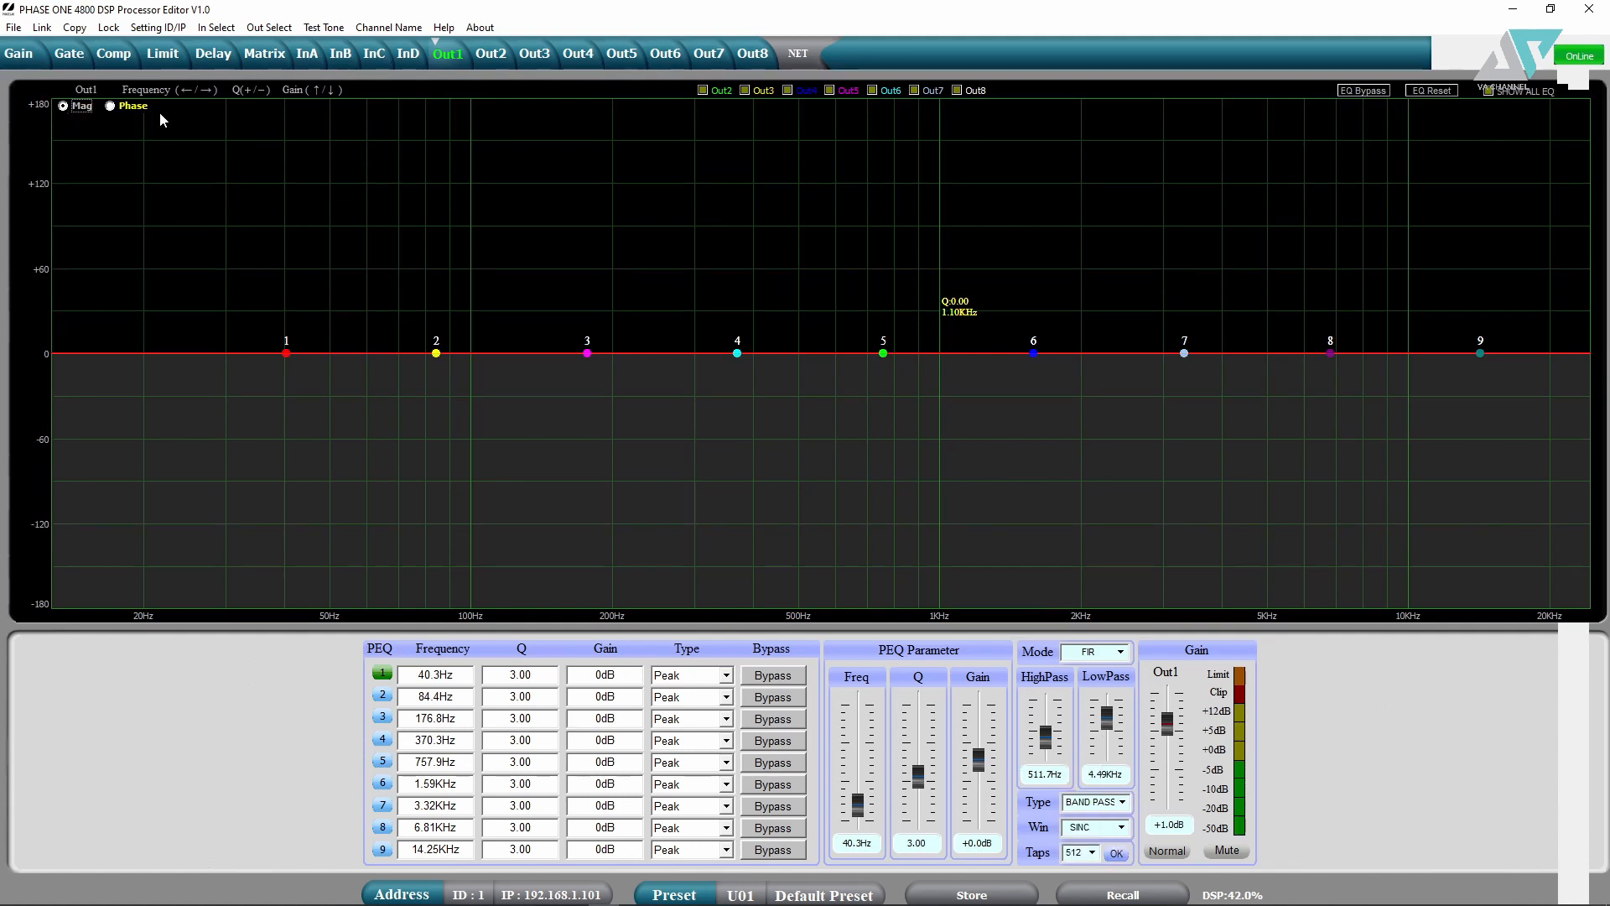
pyautogui.click(1120, 853)
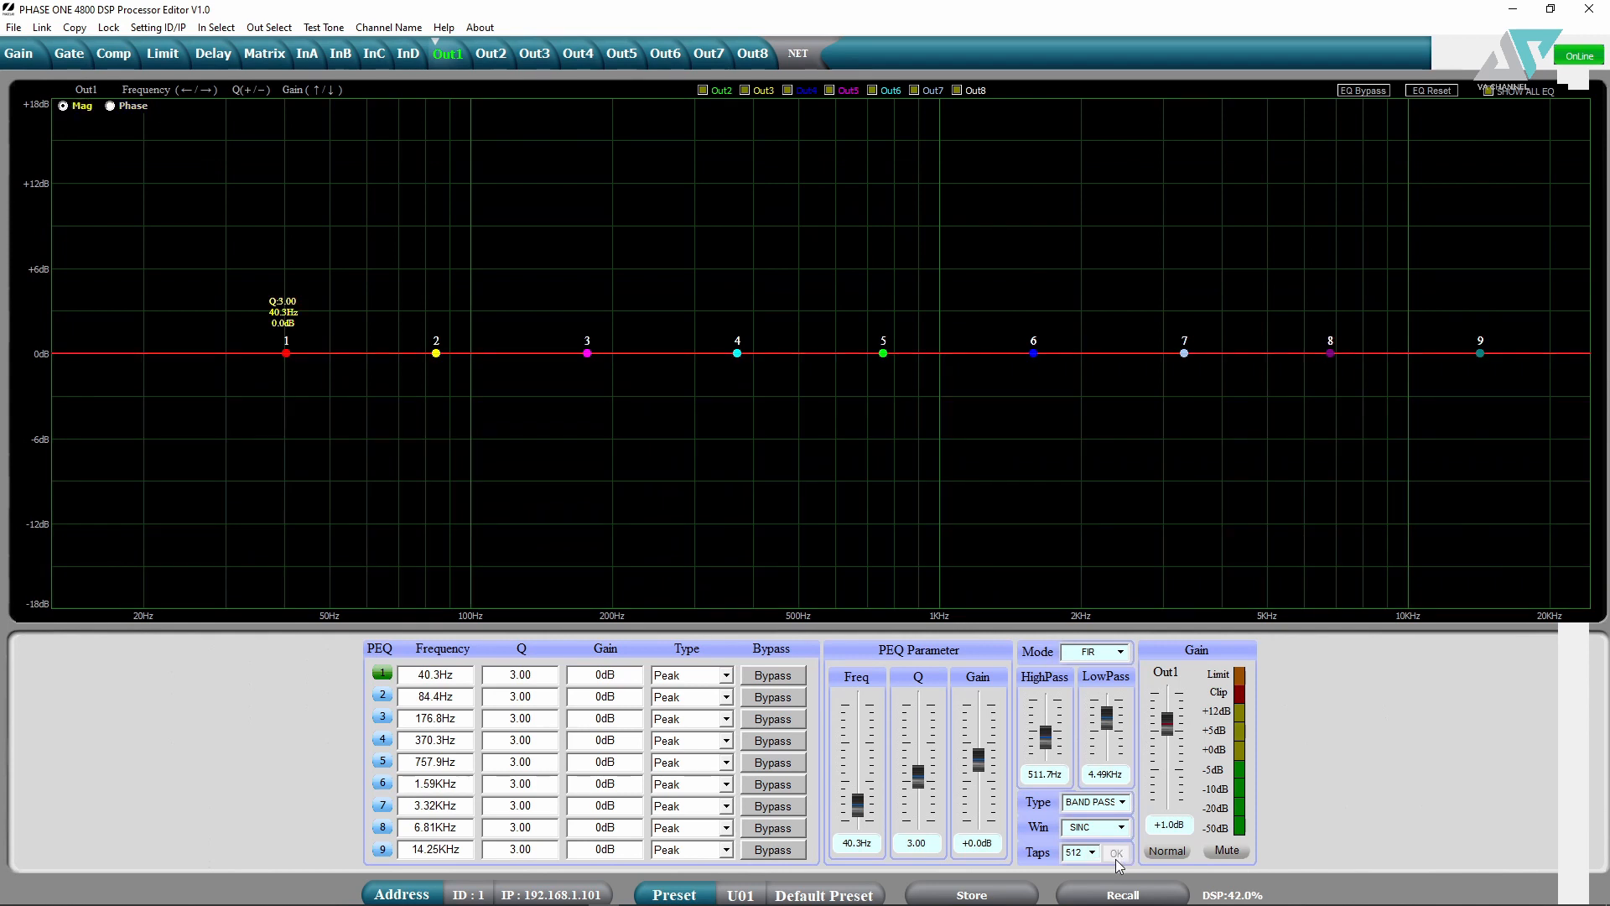
# - Apply the band-pass, then raise the low-pass to 20.16KHz and apply again
pyautogui.click(1112, 855)
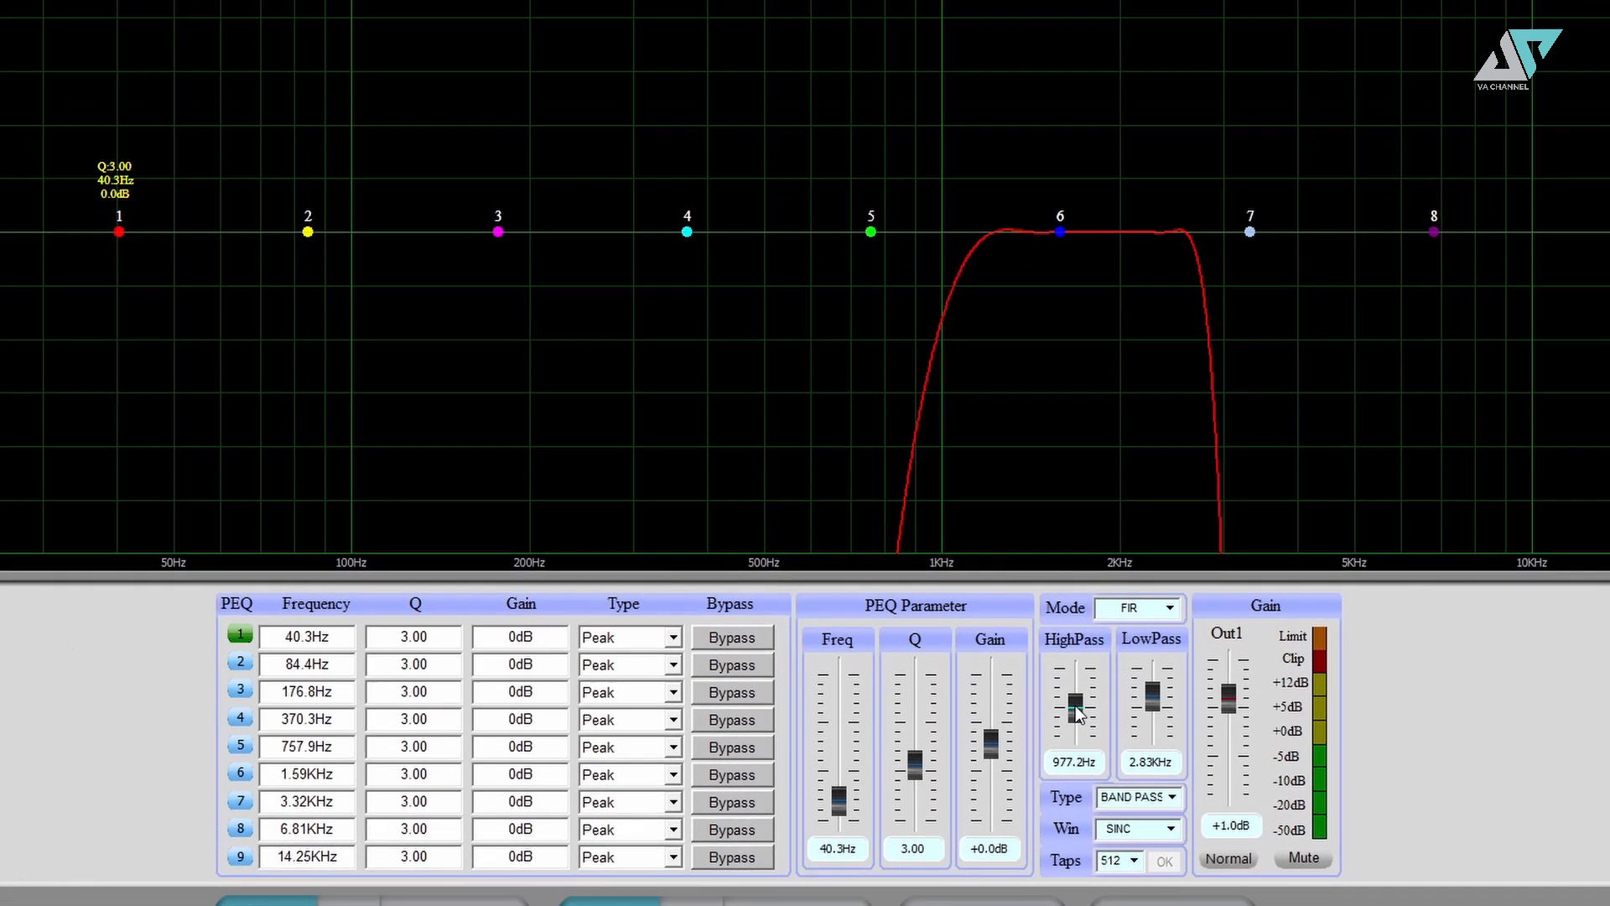
pyautogui.moveTo(1100, 686); pyautogui.dragTo(1107, 703)
pyautogui.click(1192, 665)
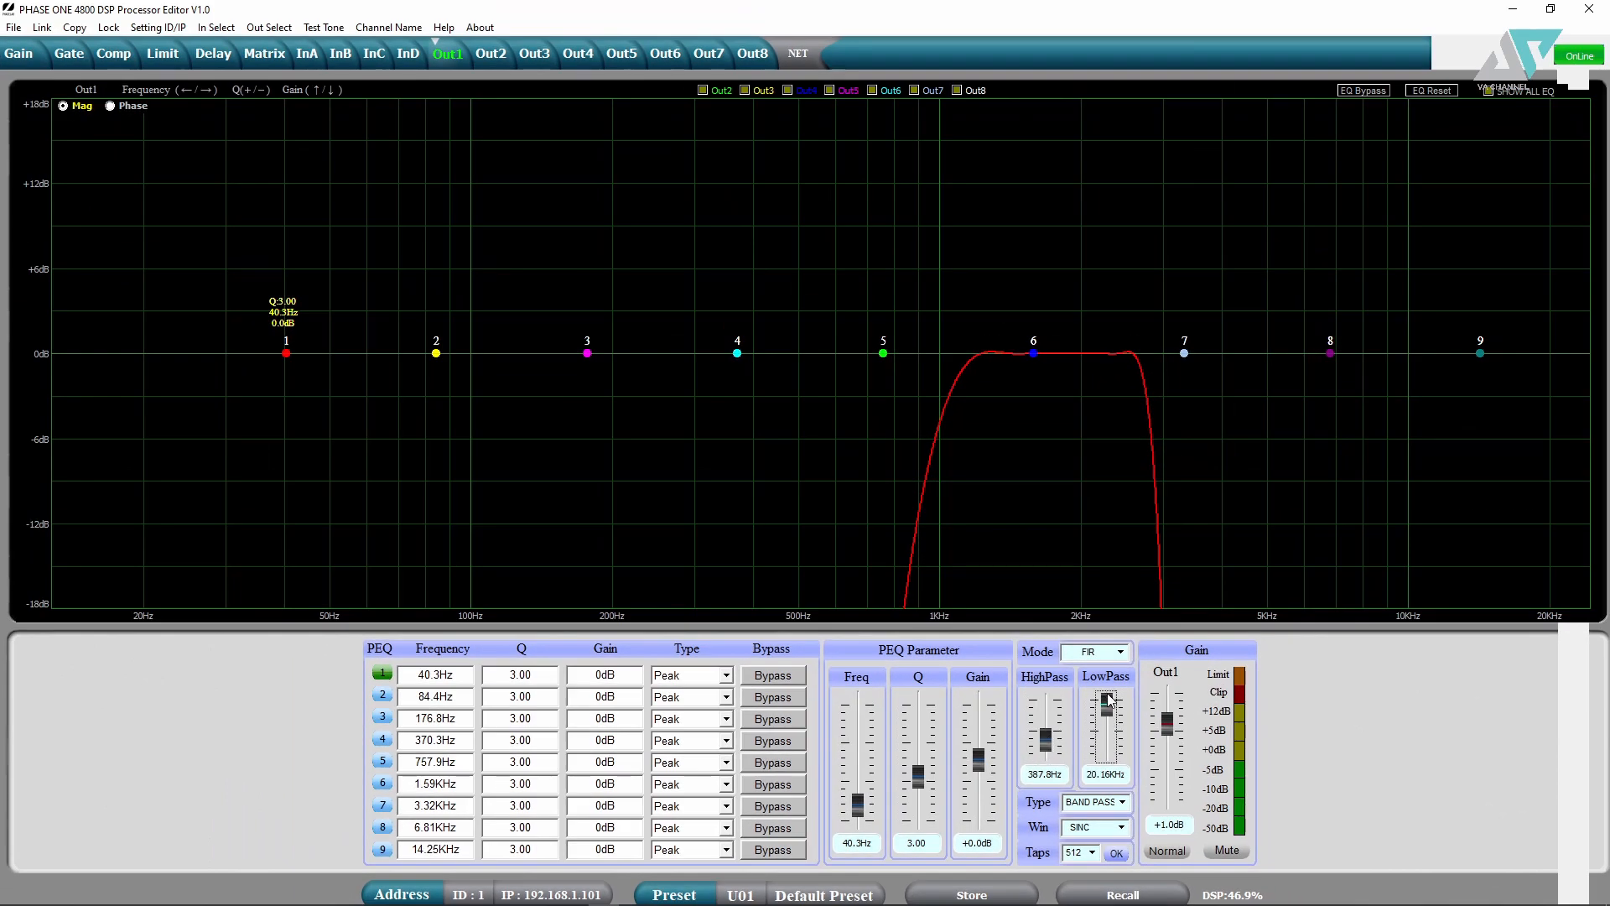
pyautogui.click(1116, 852)
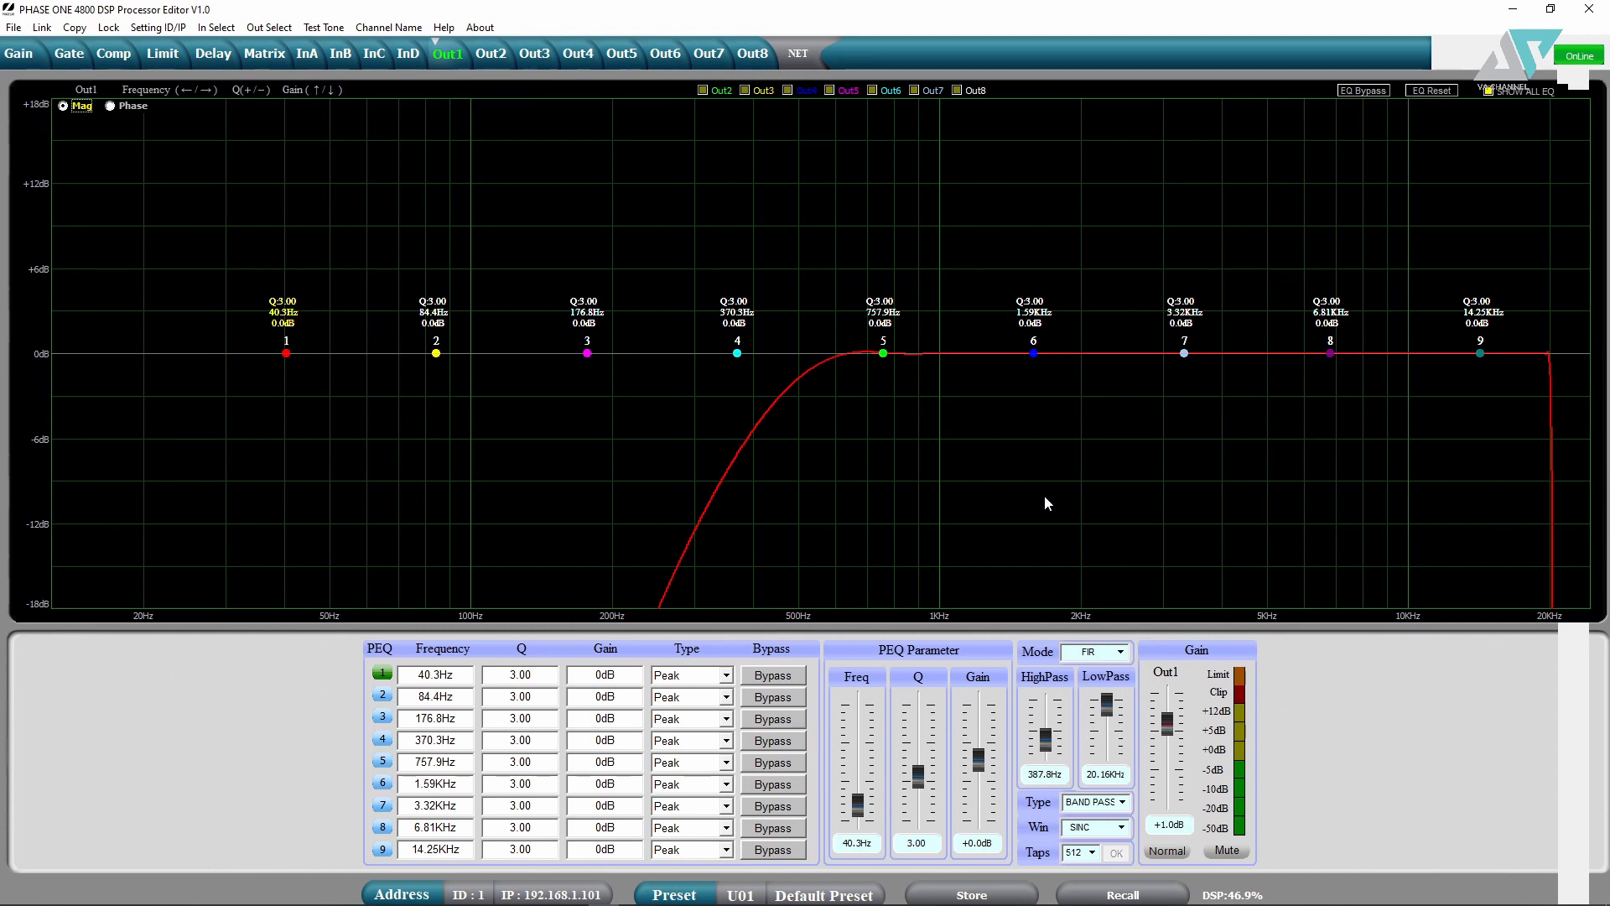
# - Fine-tune the high-pass frequency up to about 500.0Hz
pyautogui.doubleClick(1037, 774)
pyautogui.moveTo(1046, 738); pyautogui.dragTo(1047, 735)
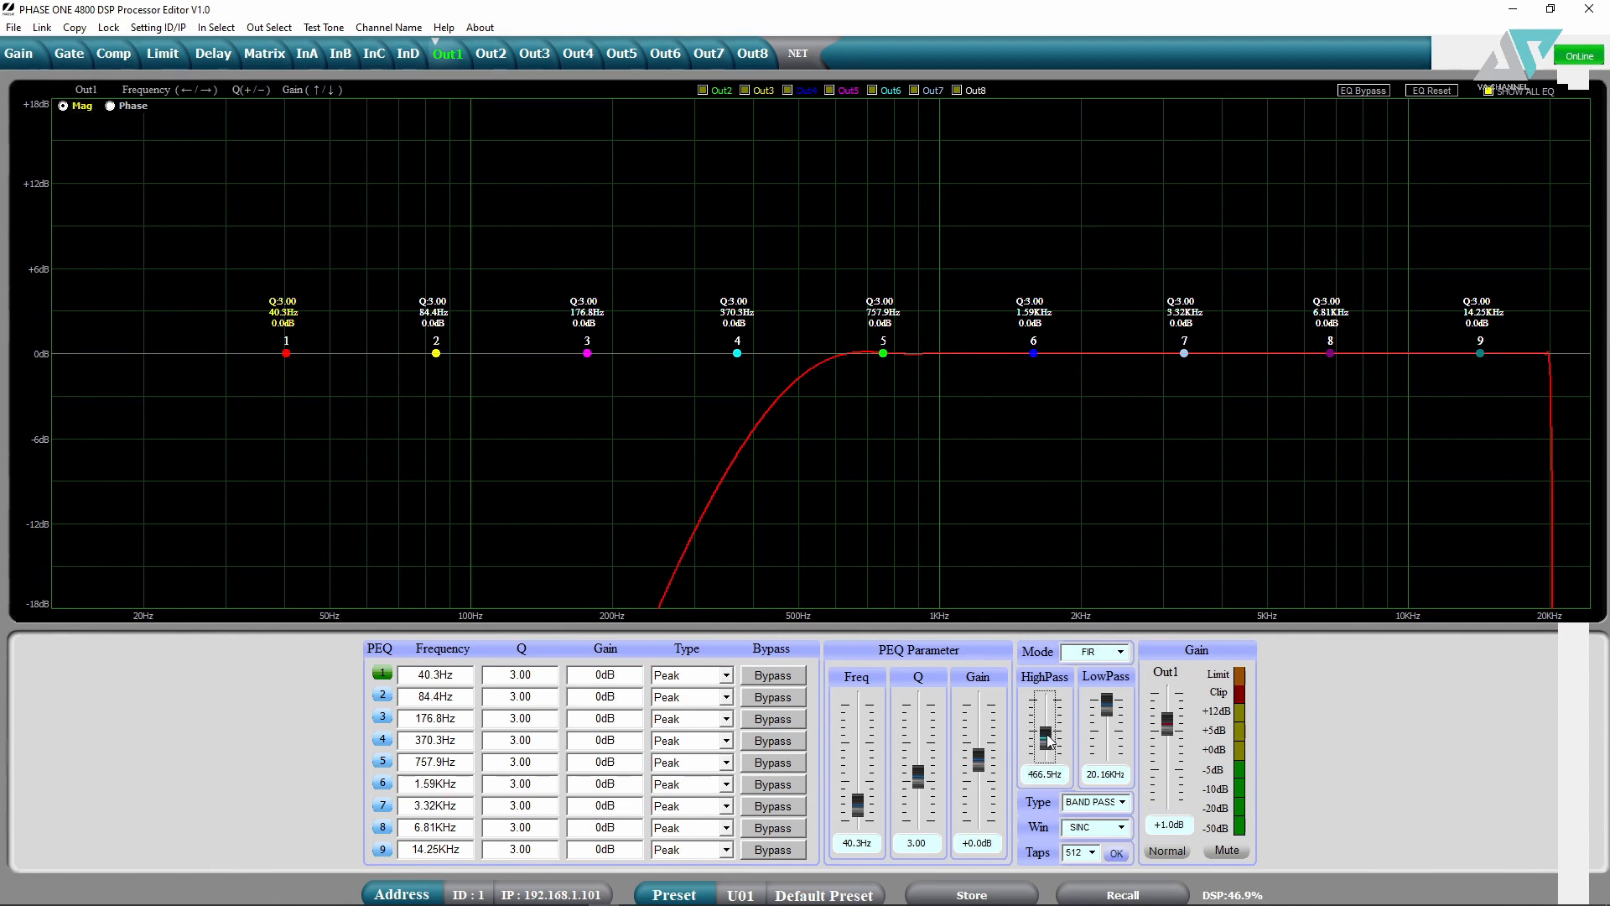
pyautogui.press('Up')
pyautogui.press('Up')
pyautogui.press('Up')
pyautogui.press('Up')
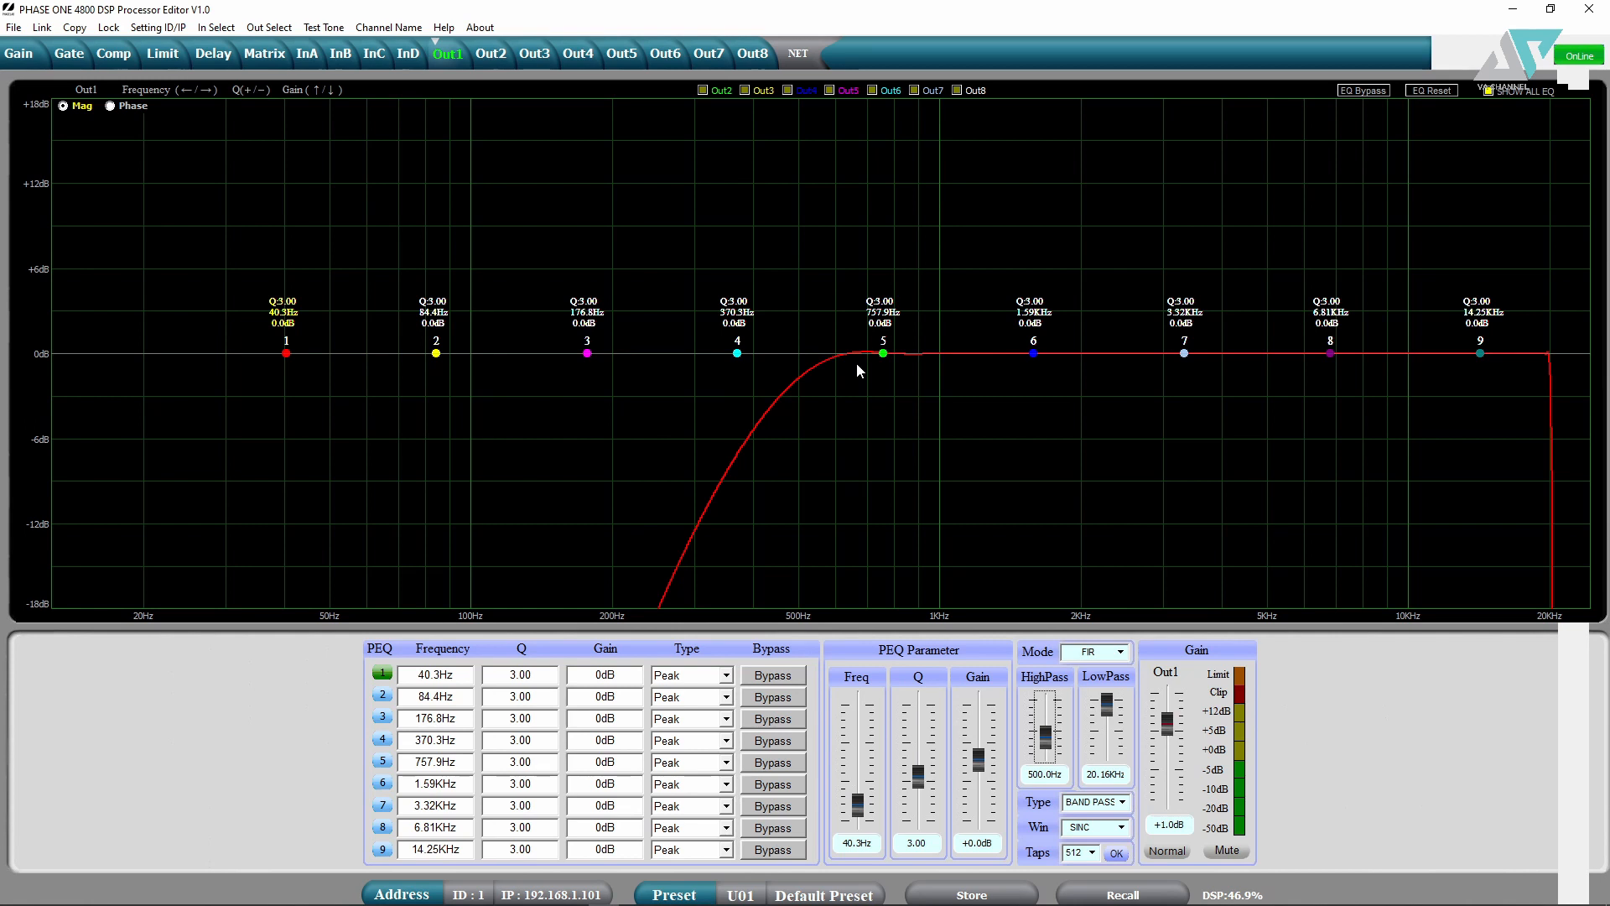
pyautogui.click(1401, 567)
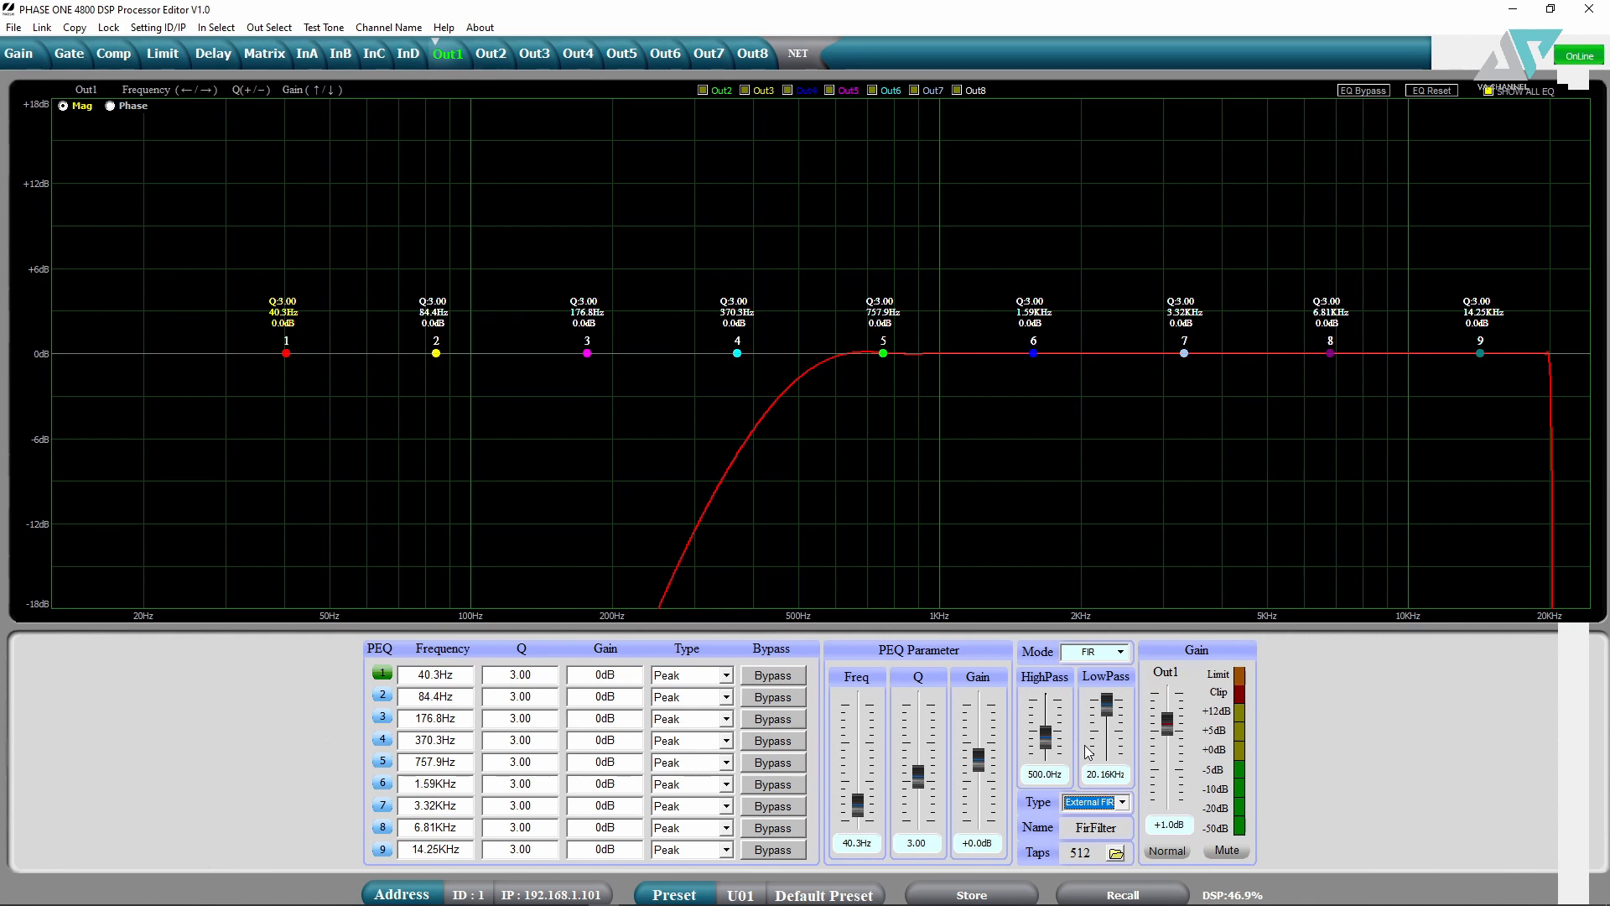
# - Download Out1's External FIR filter settings to the processor
pyautogui.click(5, 31)
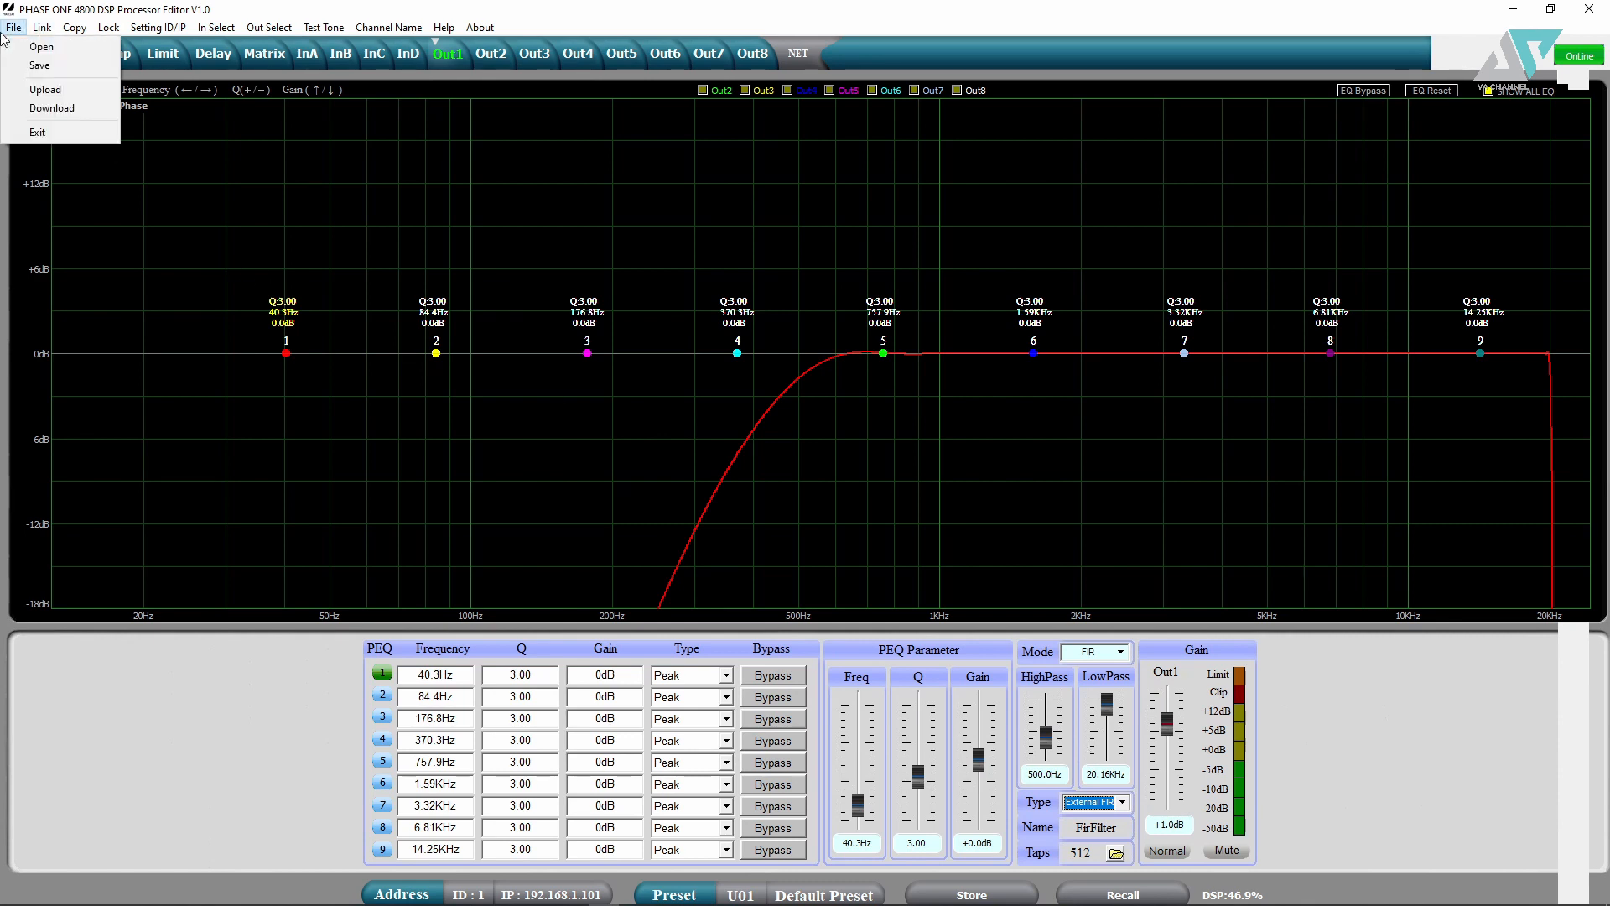
pyautogui.click(52, 108)
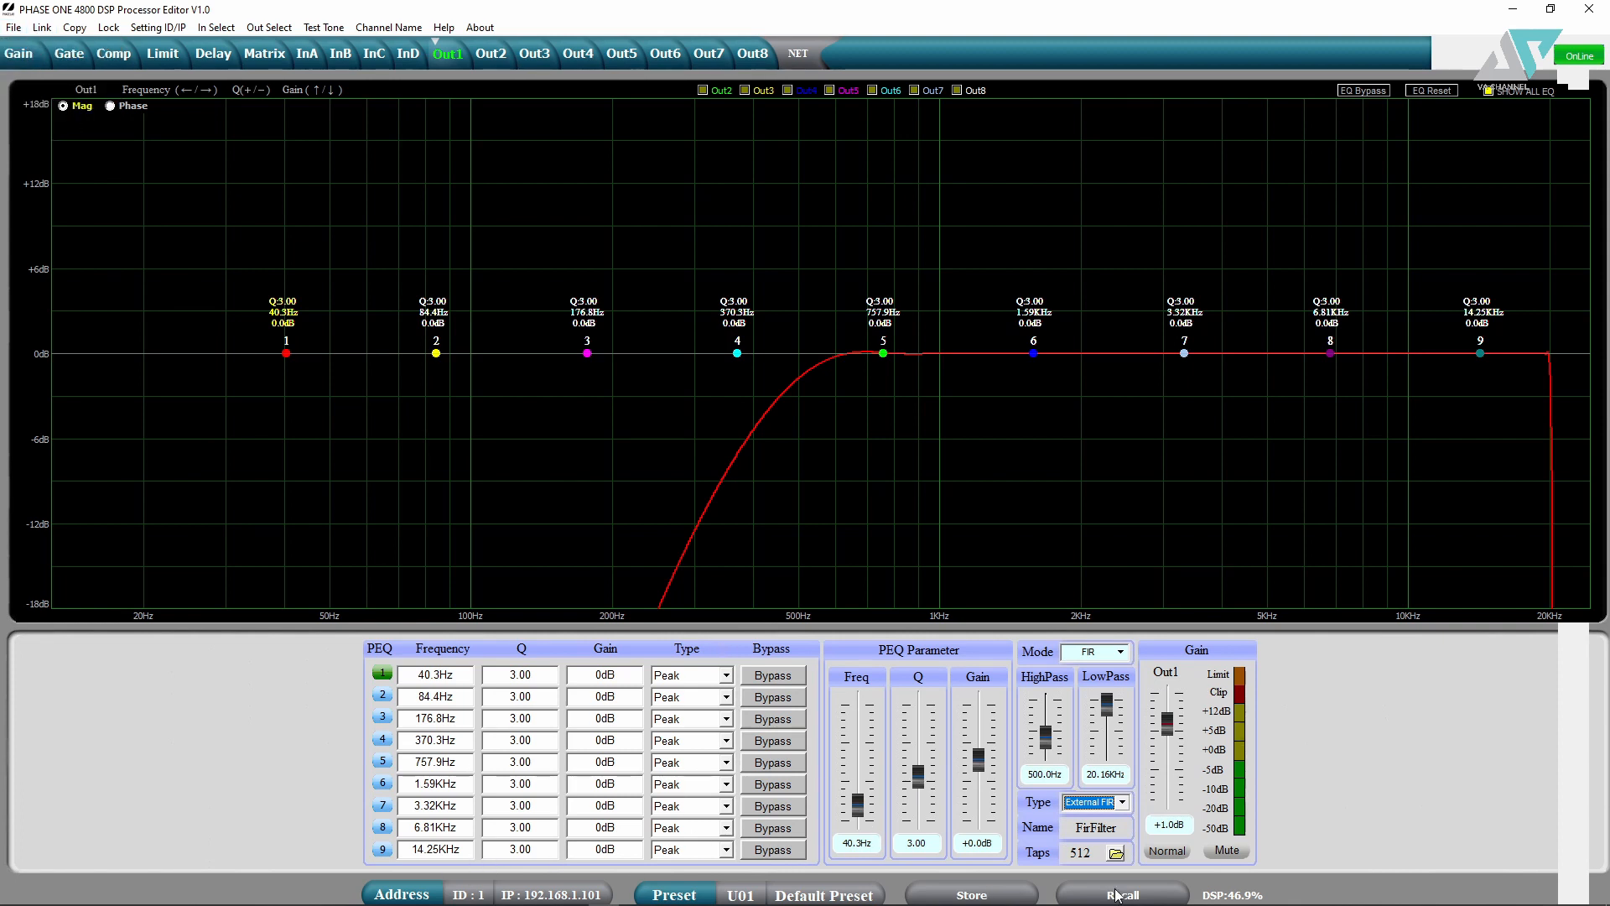
pyautogui.click(986, 894)
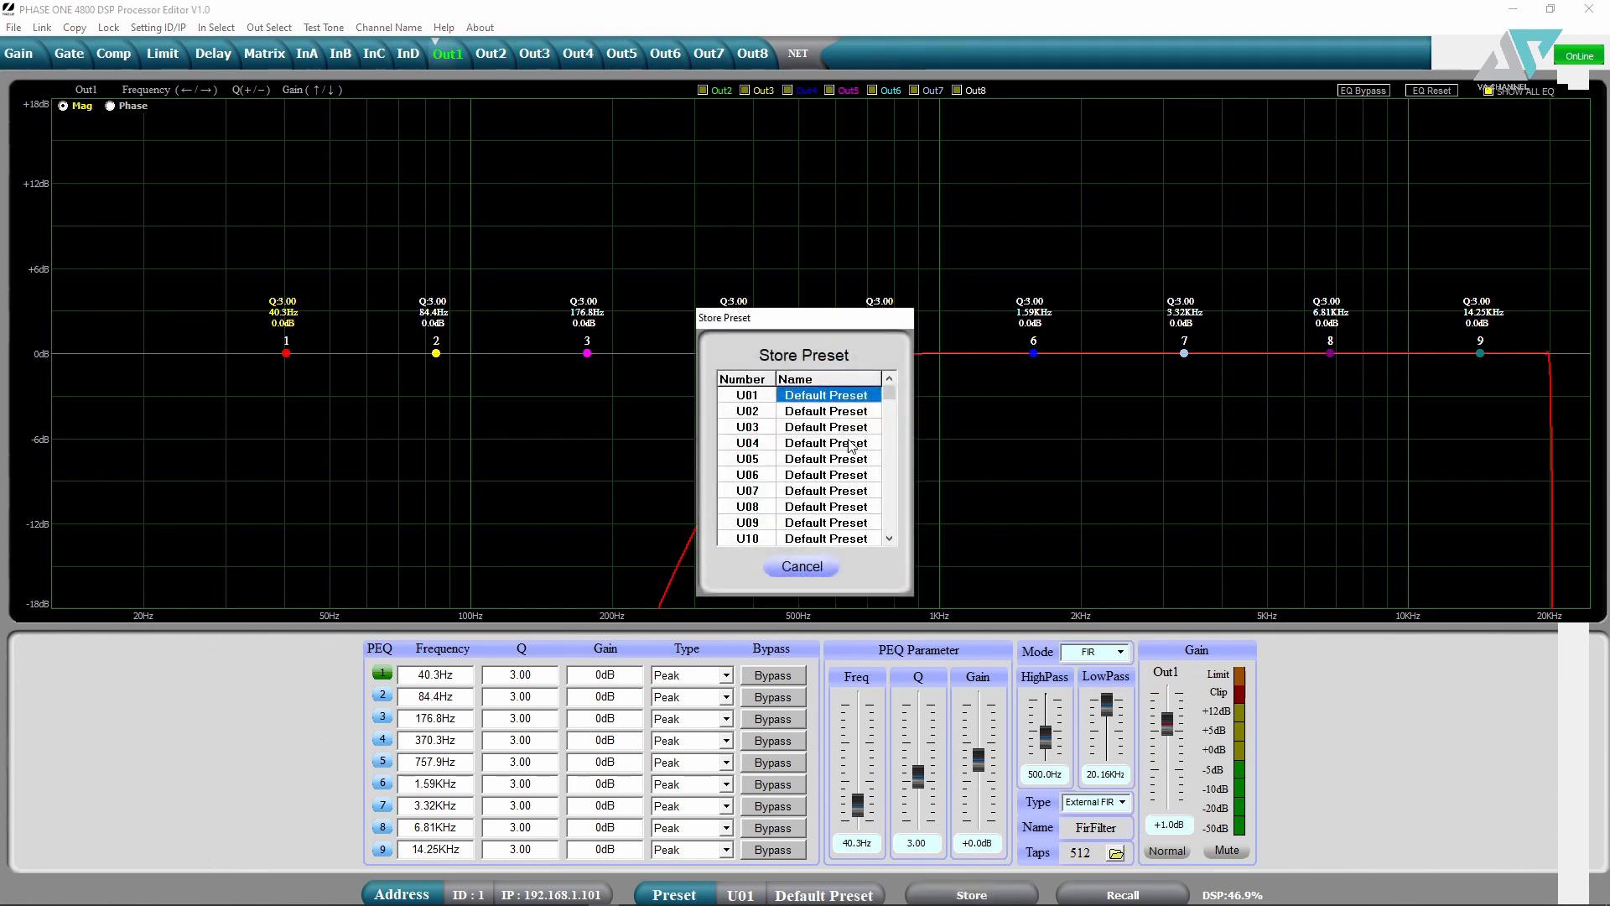
pyautogui.doubleClick(810, 411)
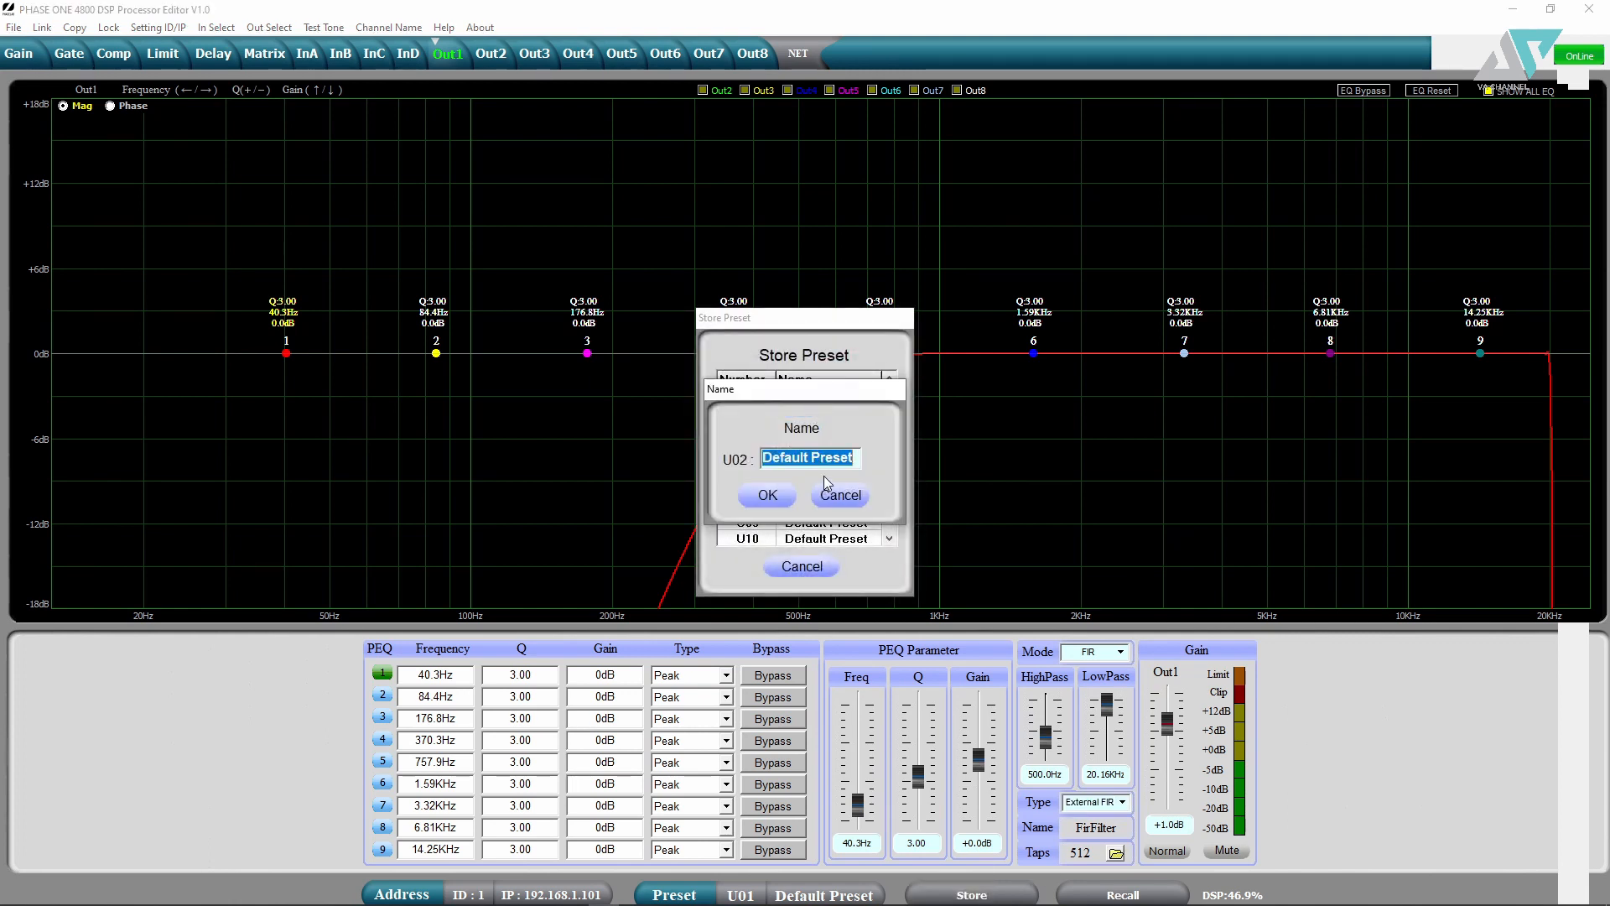
pyautogui.write('fhcgk')
pyautogui.press('BackSpace')
pyautogui.press('BackSpace')
pyautogui.press('BackSpace')
pyautogui.press('BackSpace')
pyautogui.press('BackSpace')
pyautogui.write('va pro audio')
pyautogui.click(841, 496)
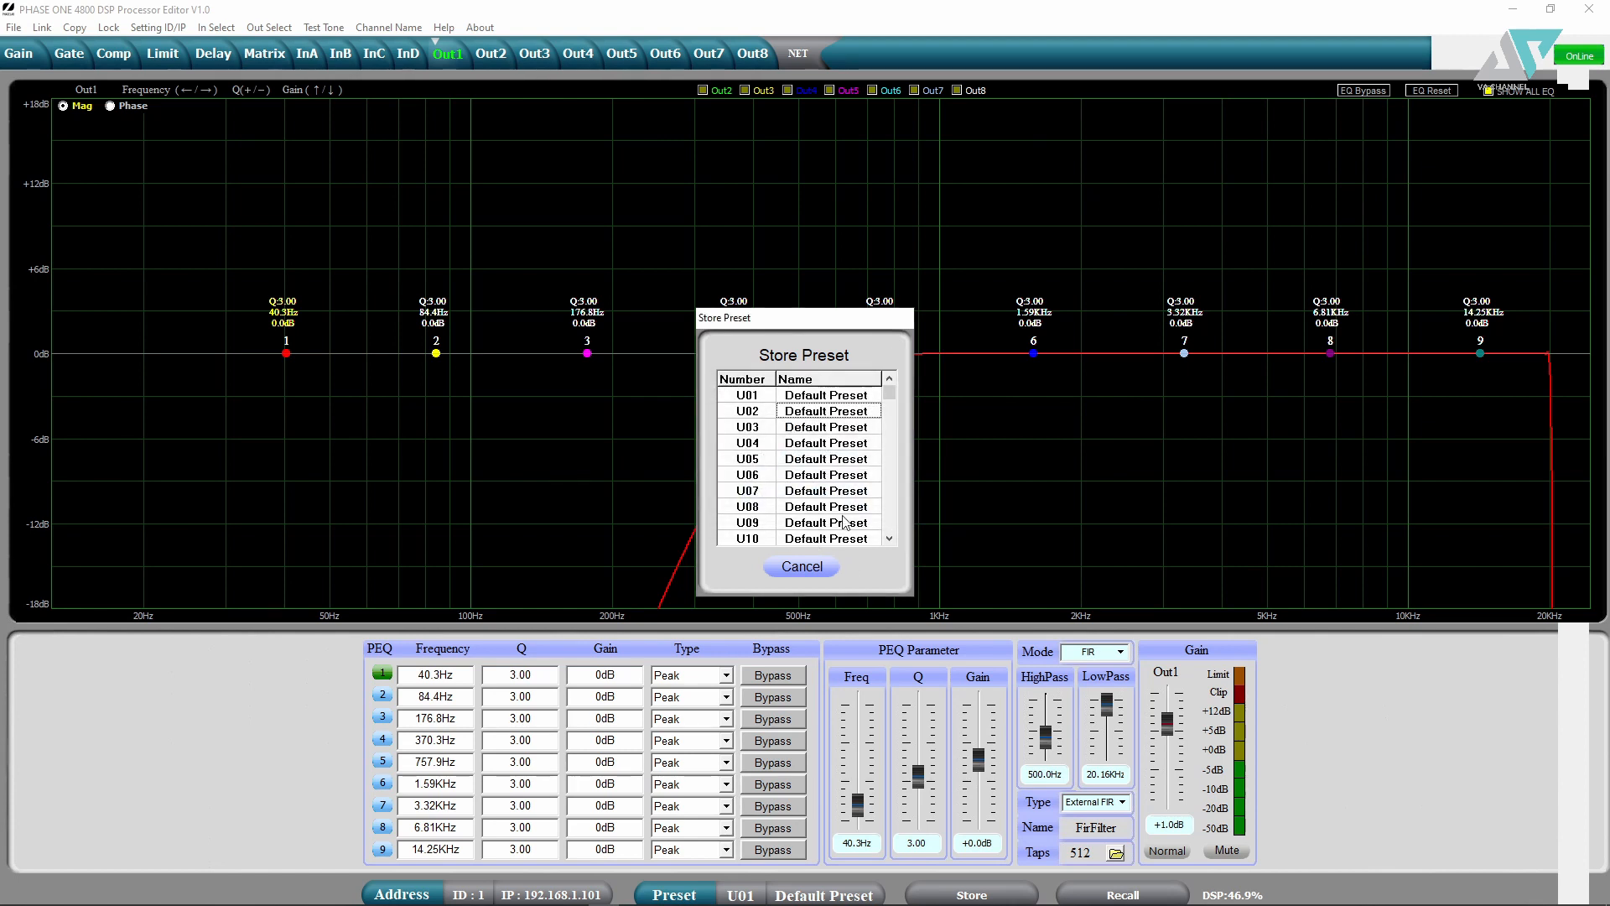
pyautogui.click(803, 572)
pyautogui.click(1191, 895)
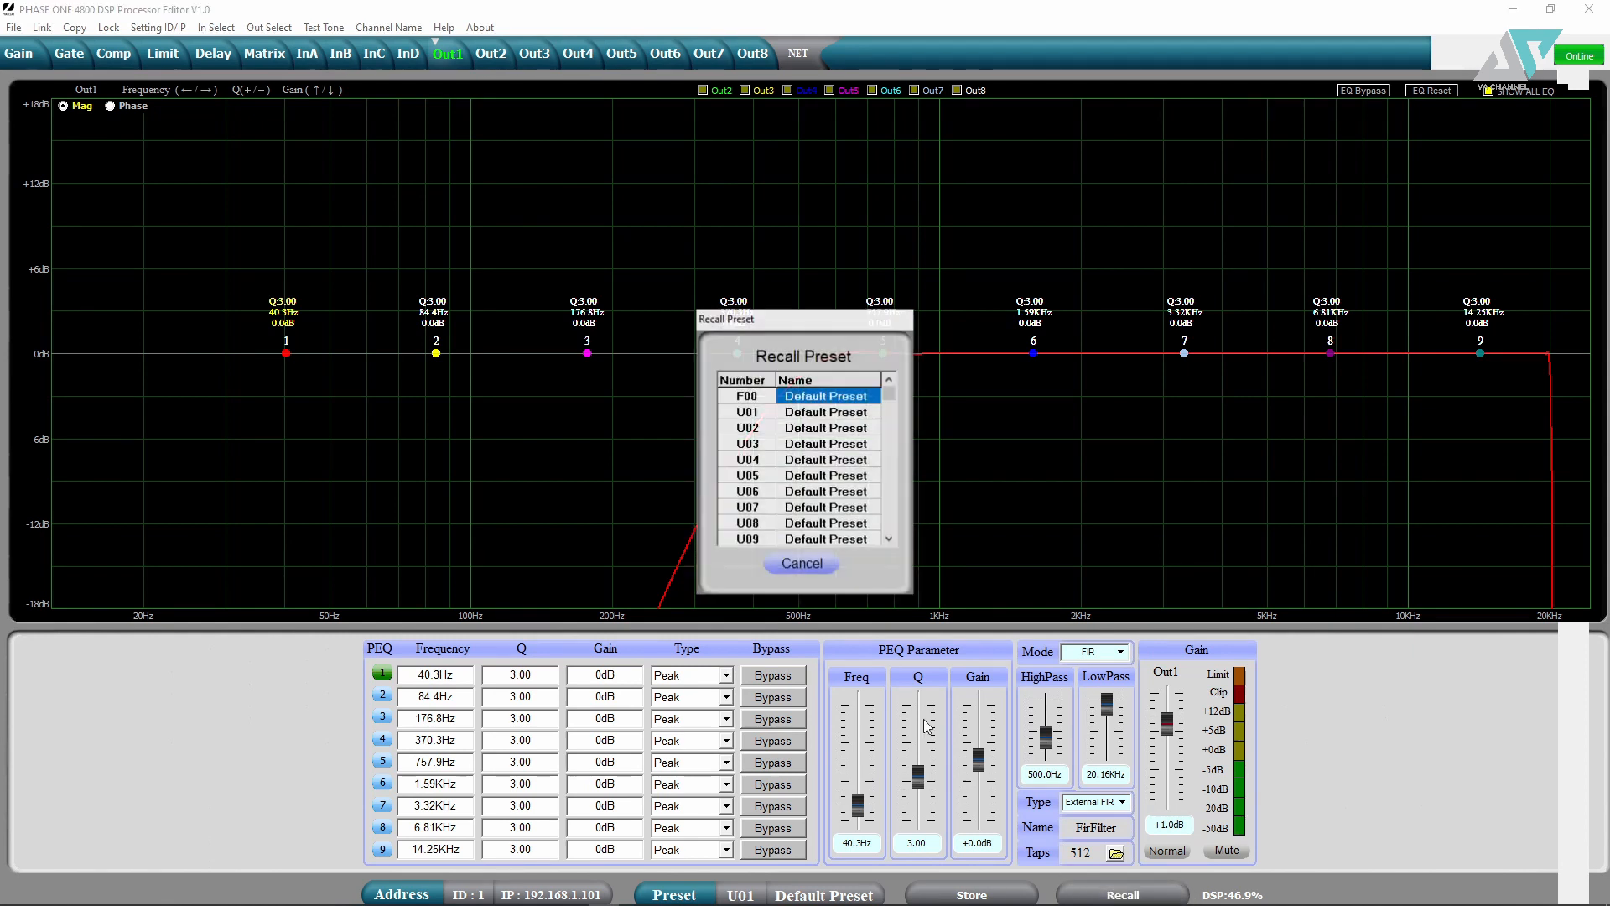
pyautogui.click(795, 452)
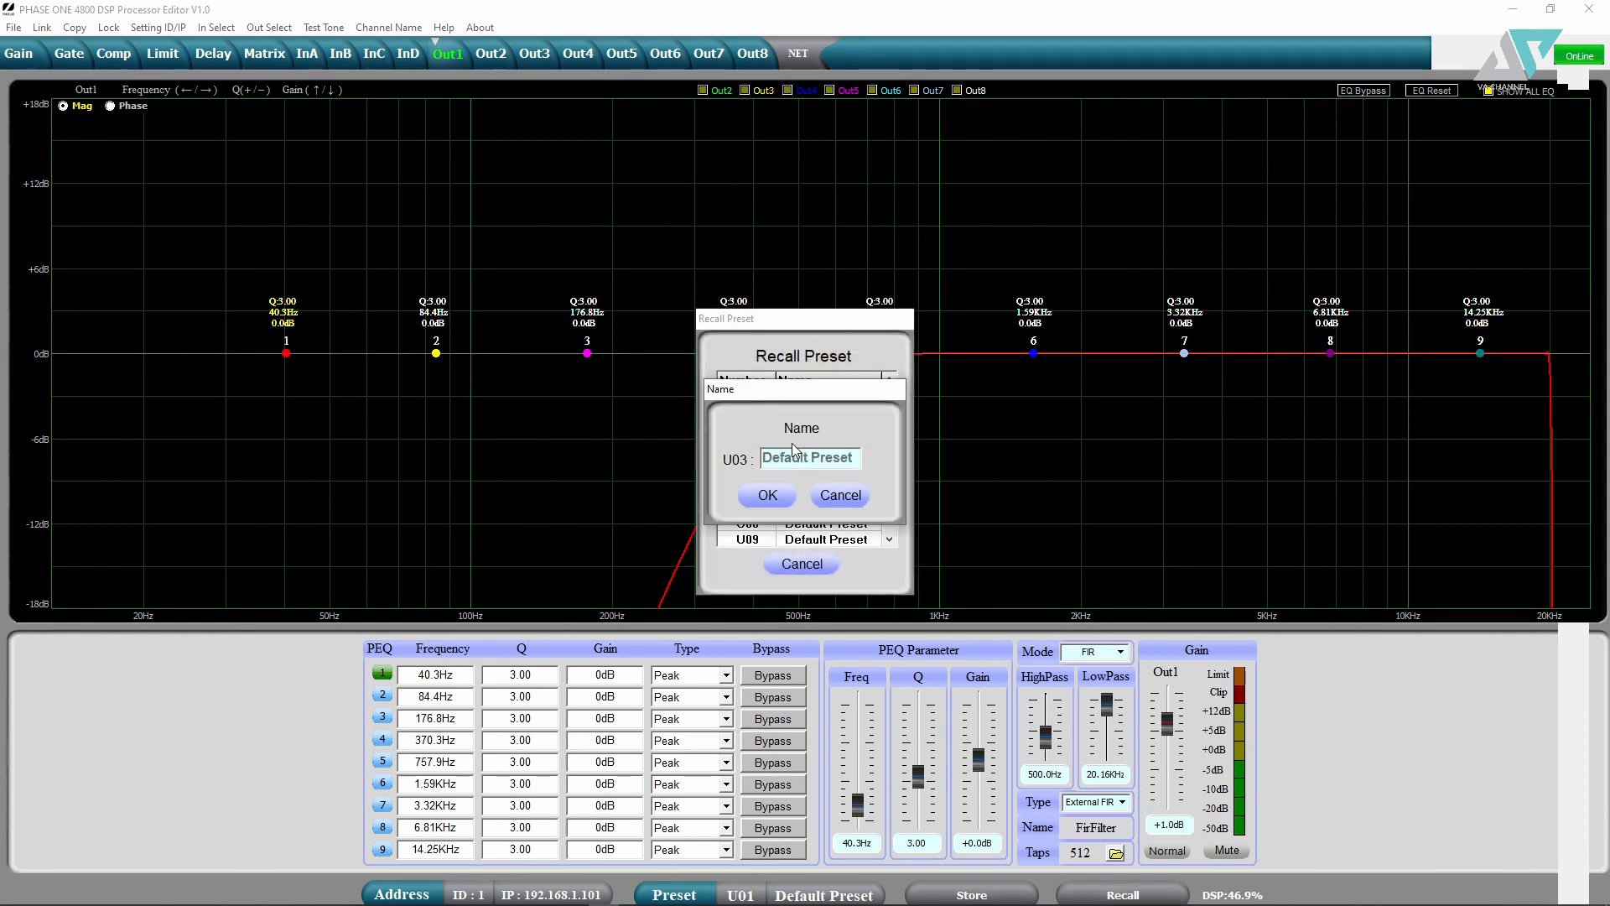
pyautogui.click(843, 494)
pyautogui.click(830, 562)
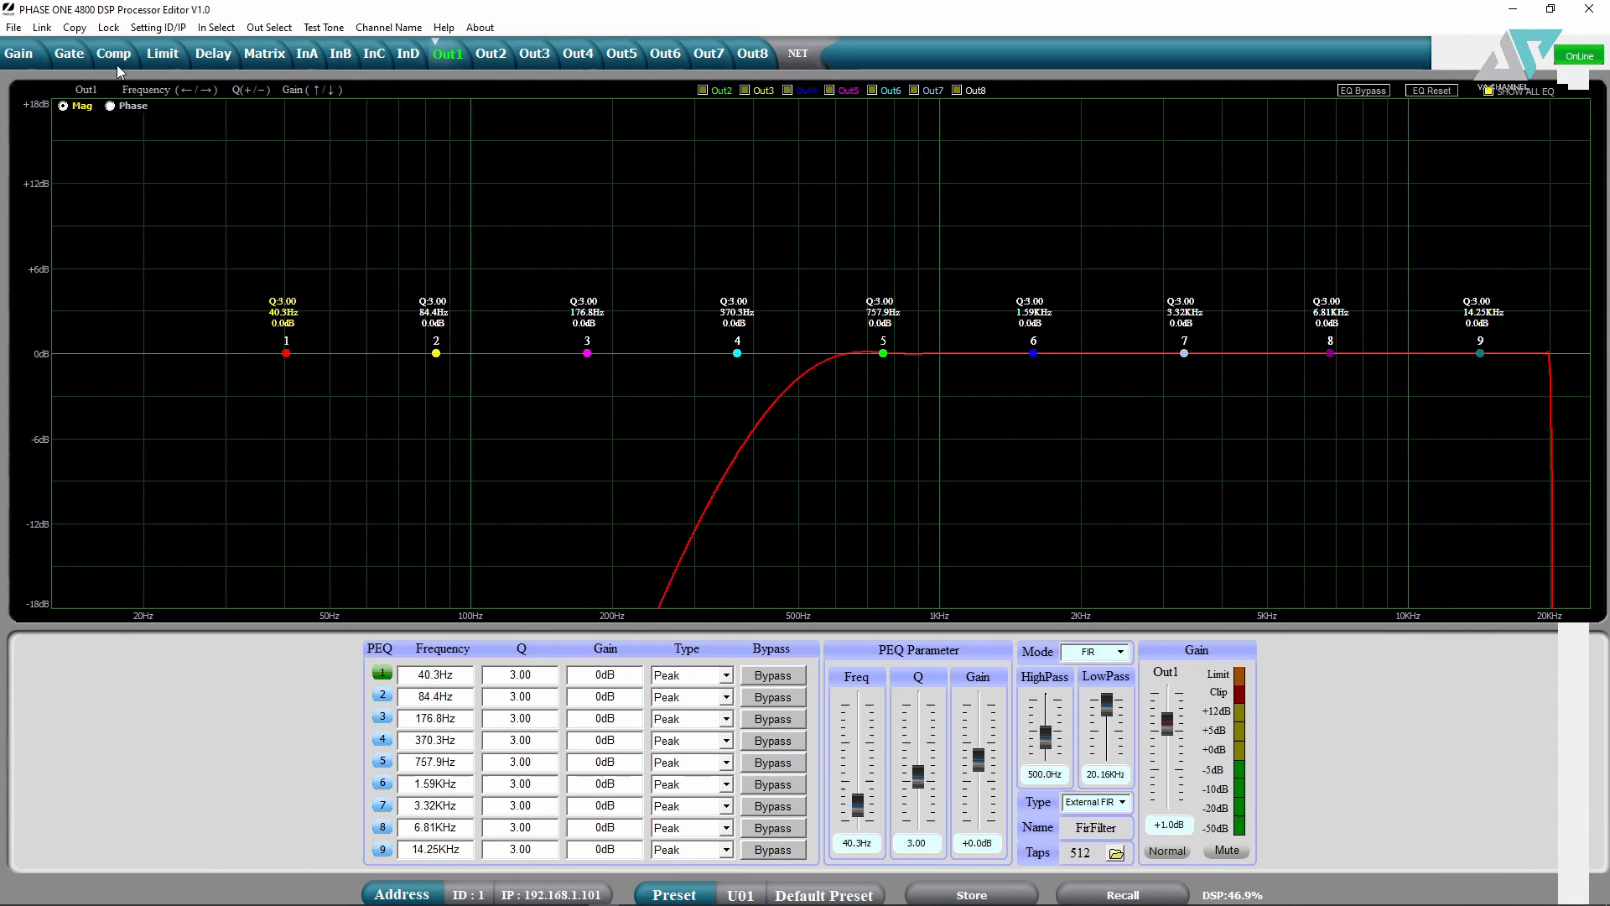
pyautogui.click(41, 28)
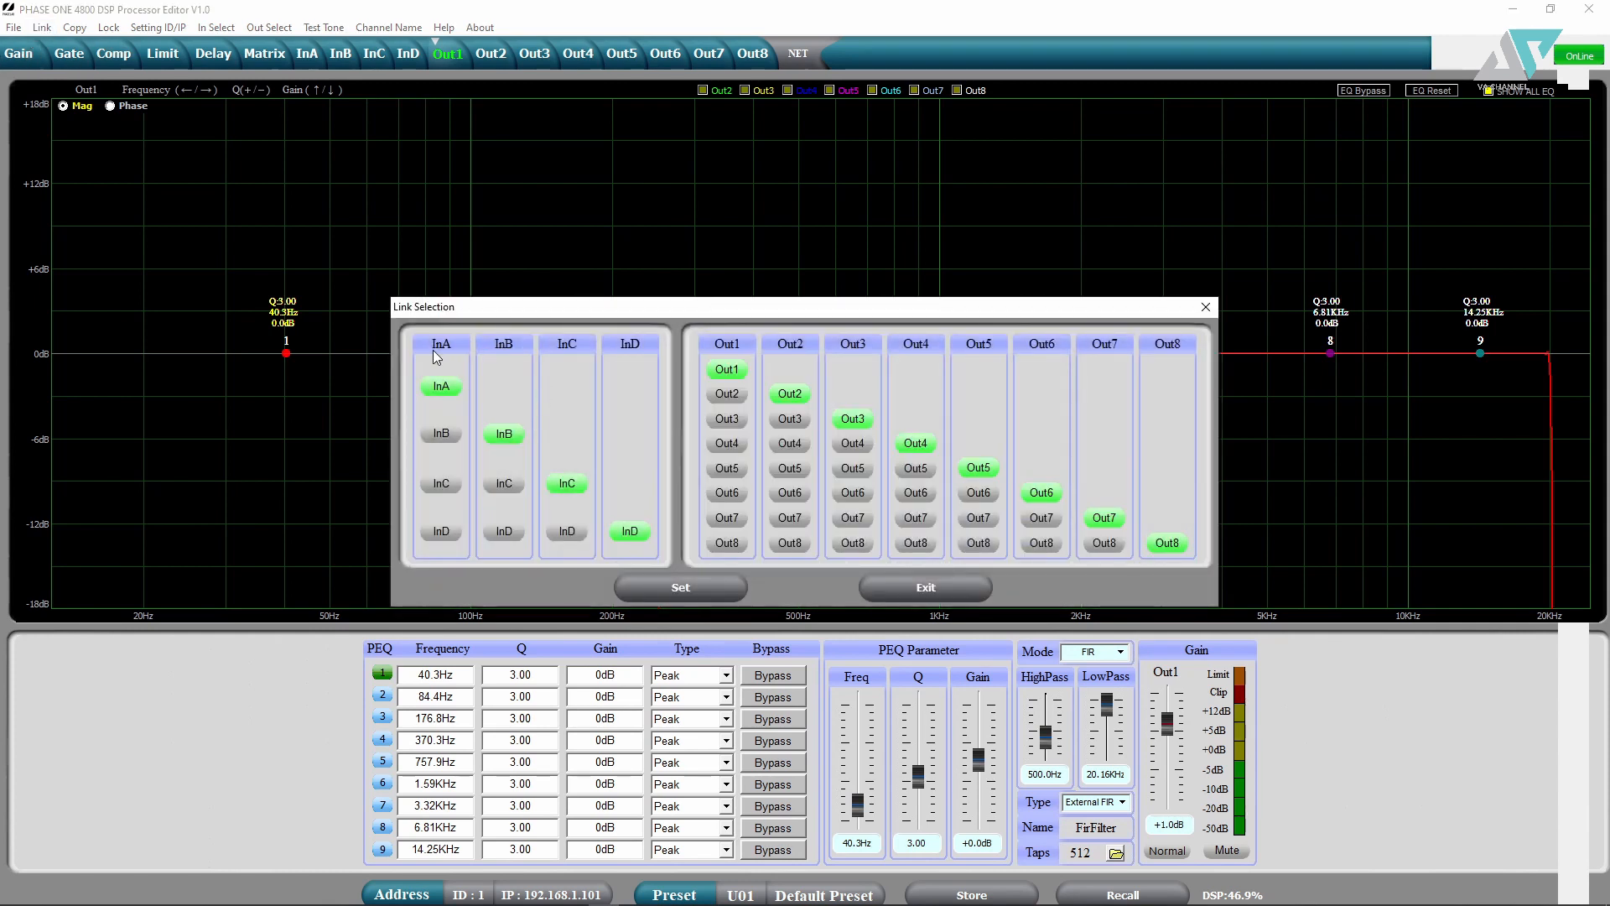
pyautogui.click(443, 434)
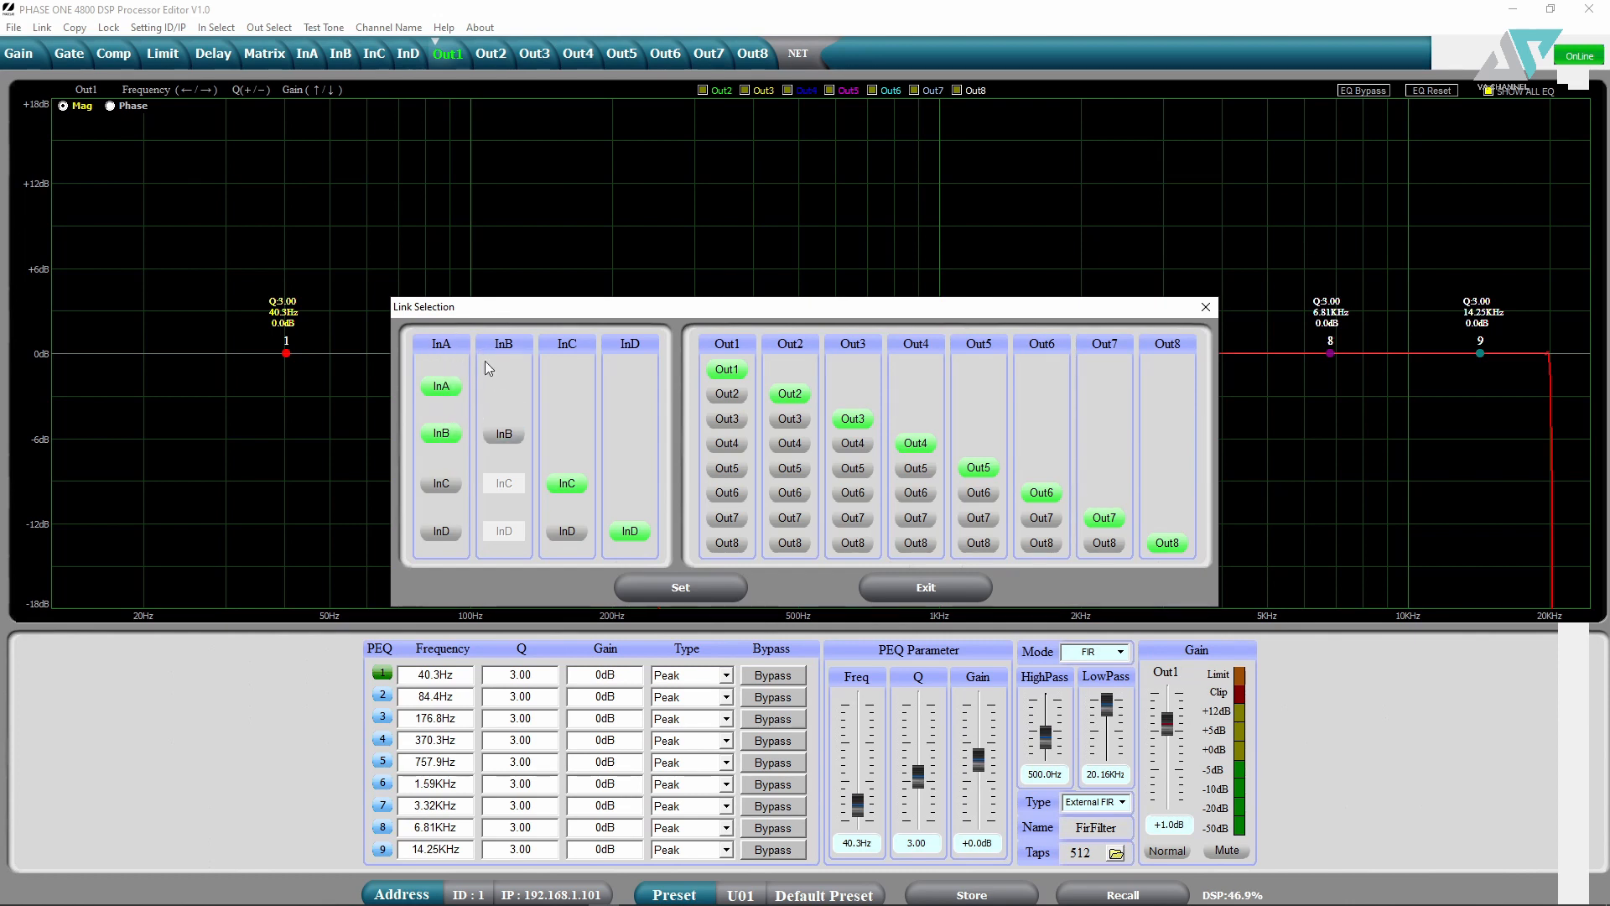
pyautogui.click(488, 441)
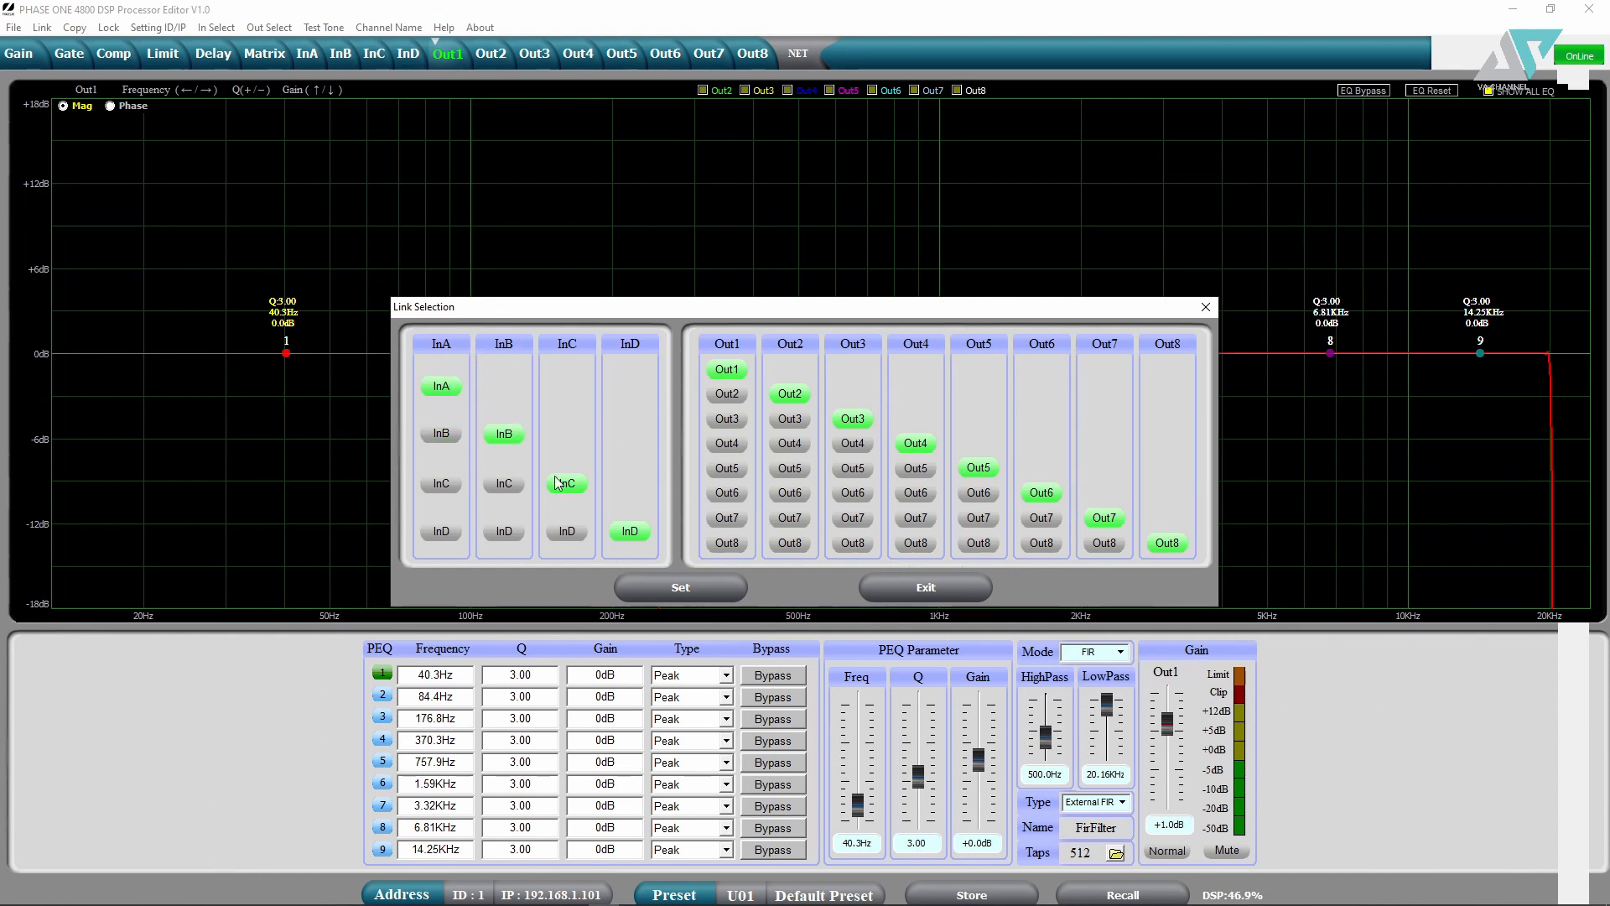
pyautogui.click(735, 451)
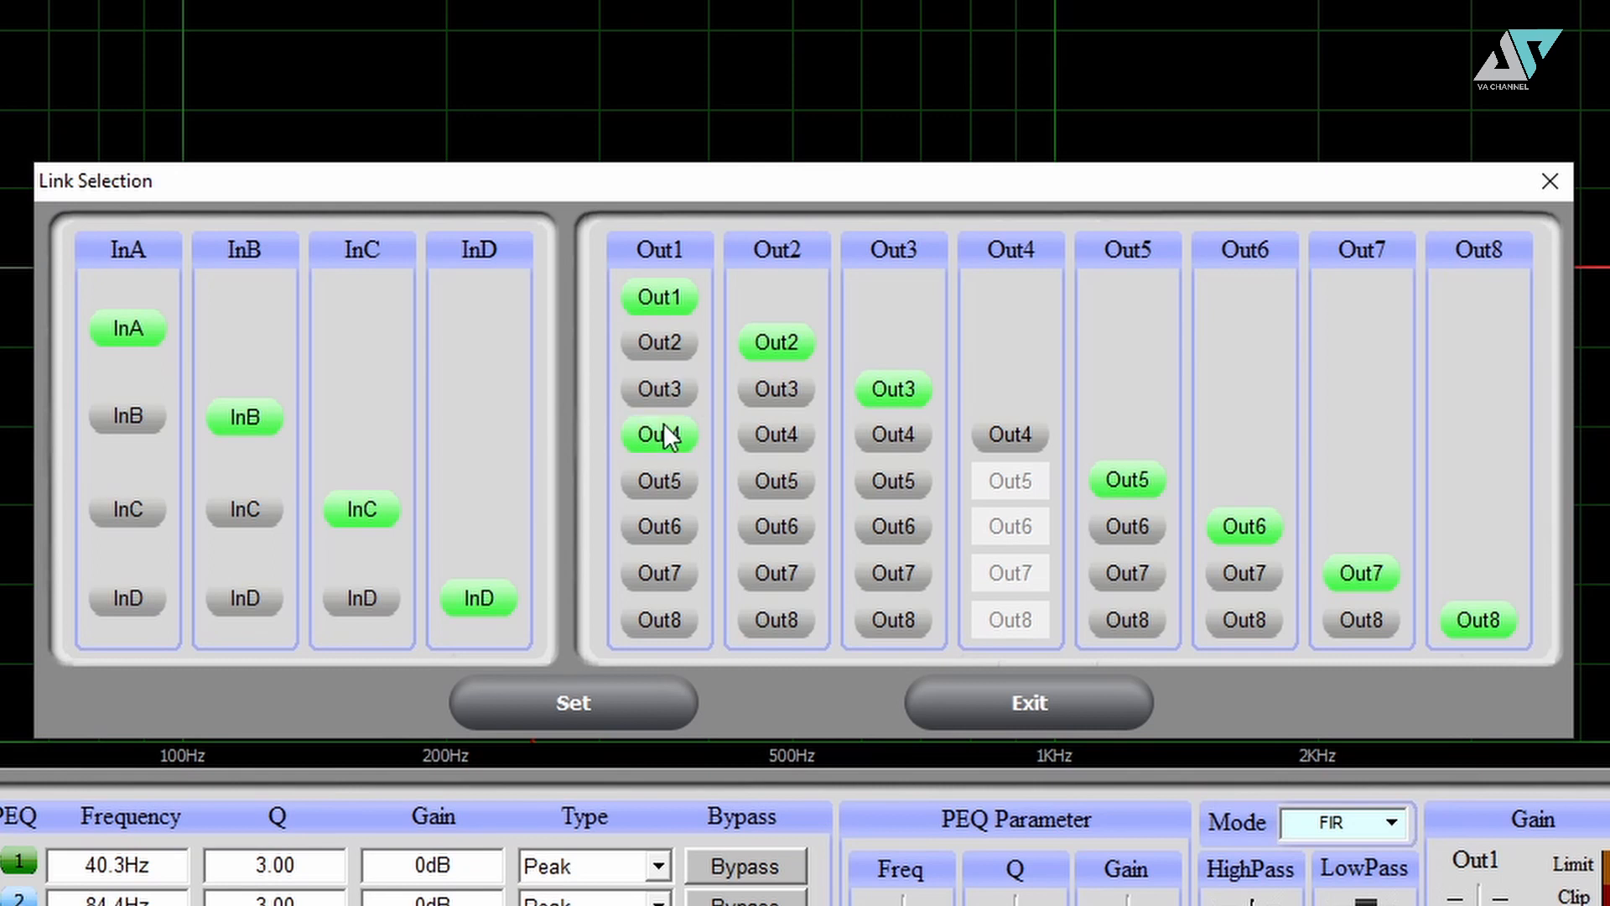
pyautogui.click(993, 436)
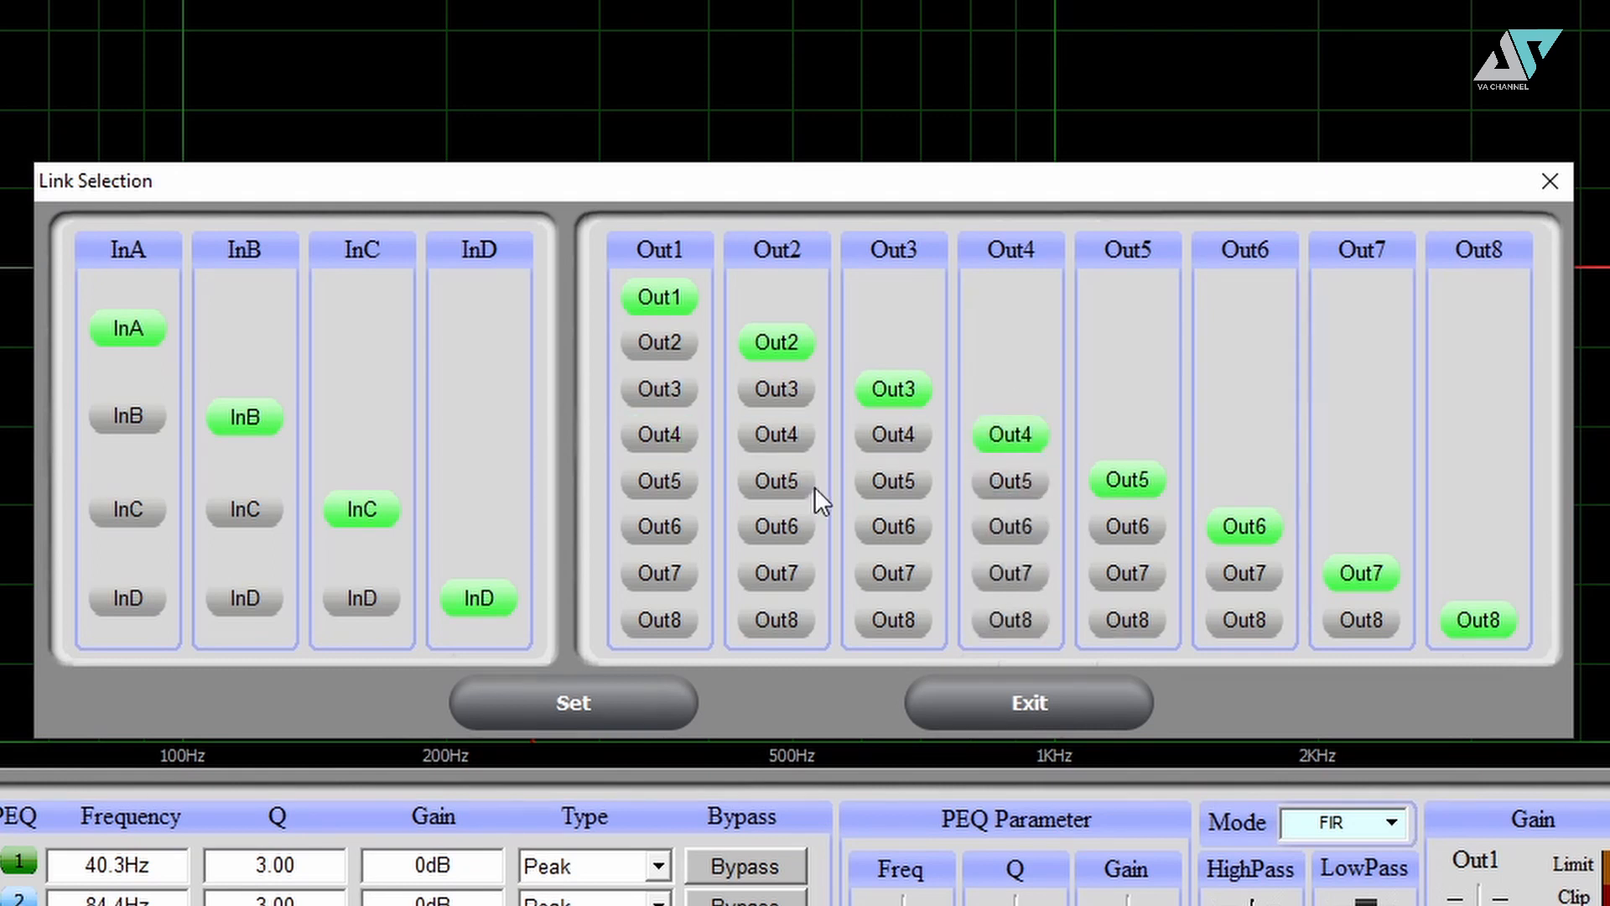
pyautogui.click(1550, 181)
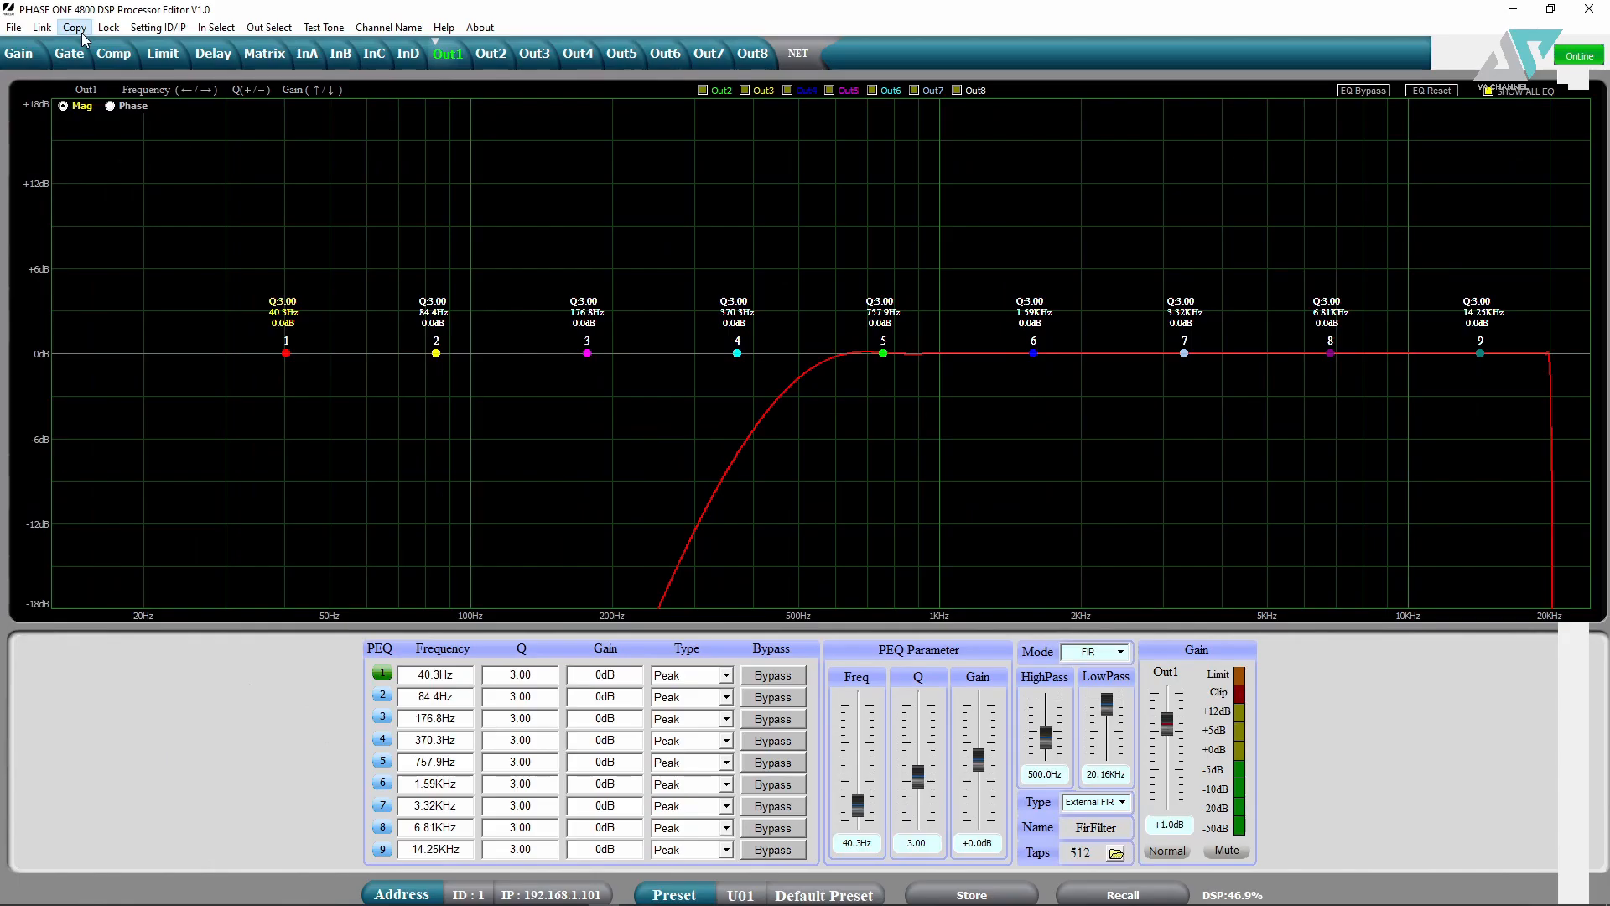
# - Choose InB as copy source, exit Copy without copying, then view the ID/IP settings
pyautogui.click(74, 26)
pyautogui.click(745, 414)
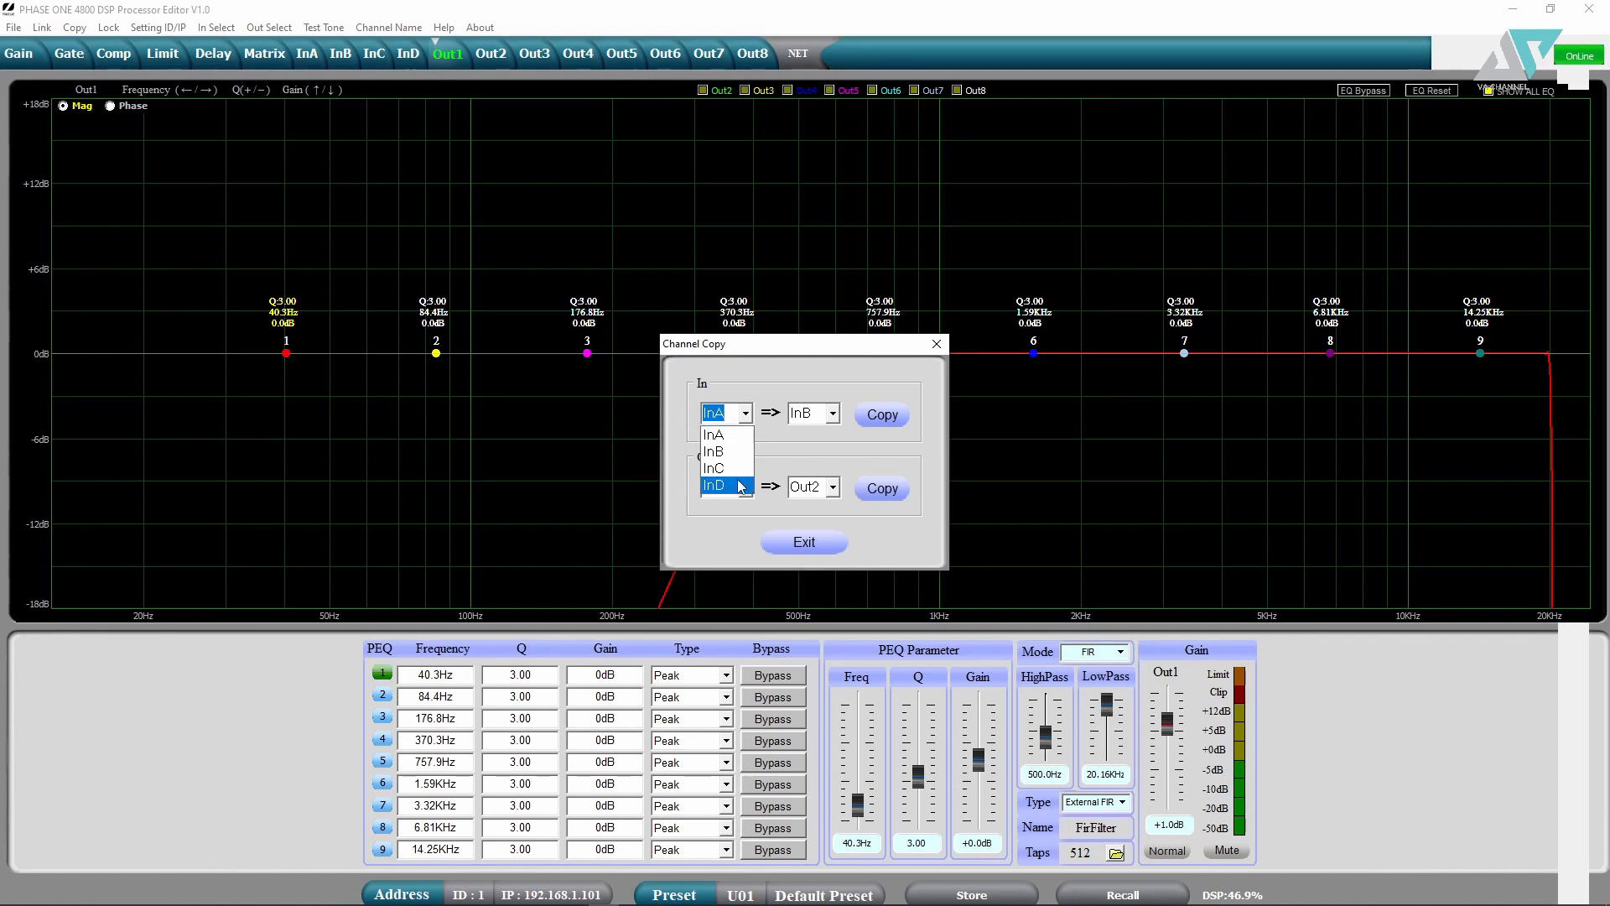
pyautogui.click(729, 453)
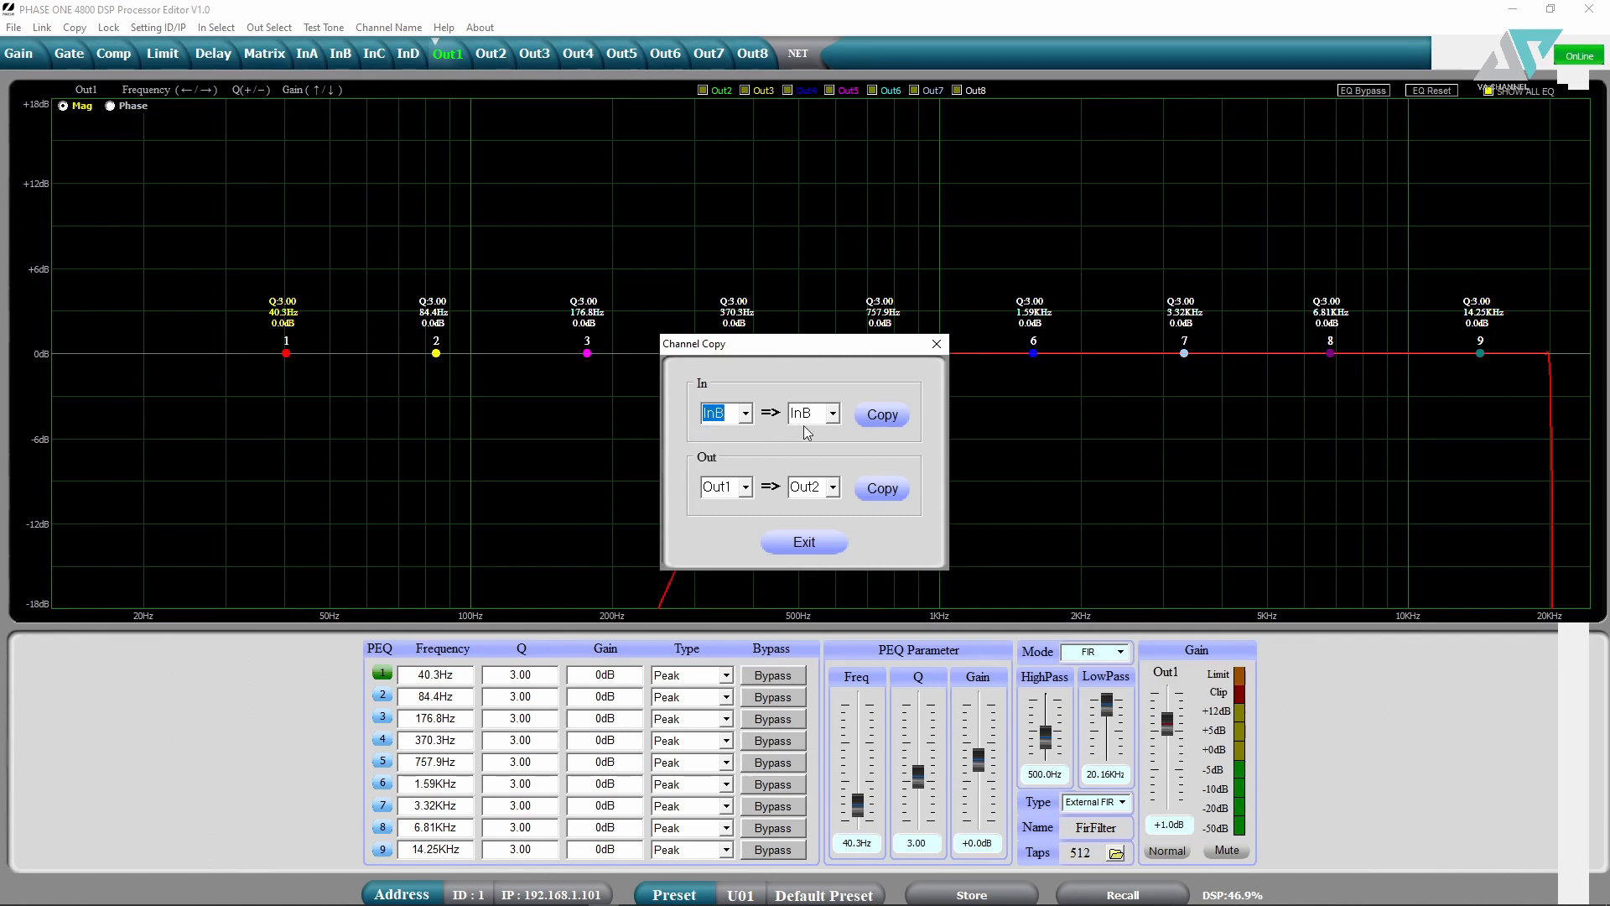
pyautogui.click(753, 488)
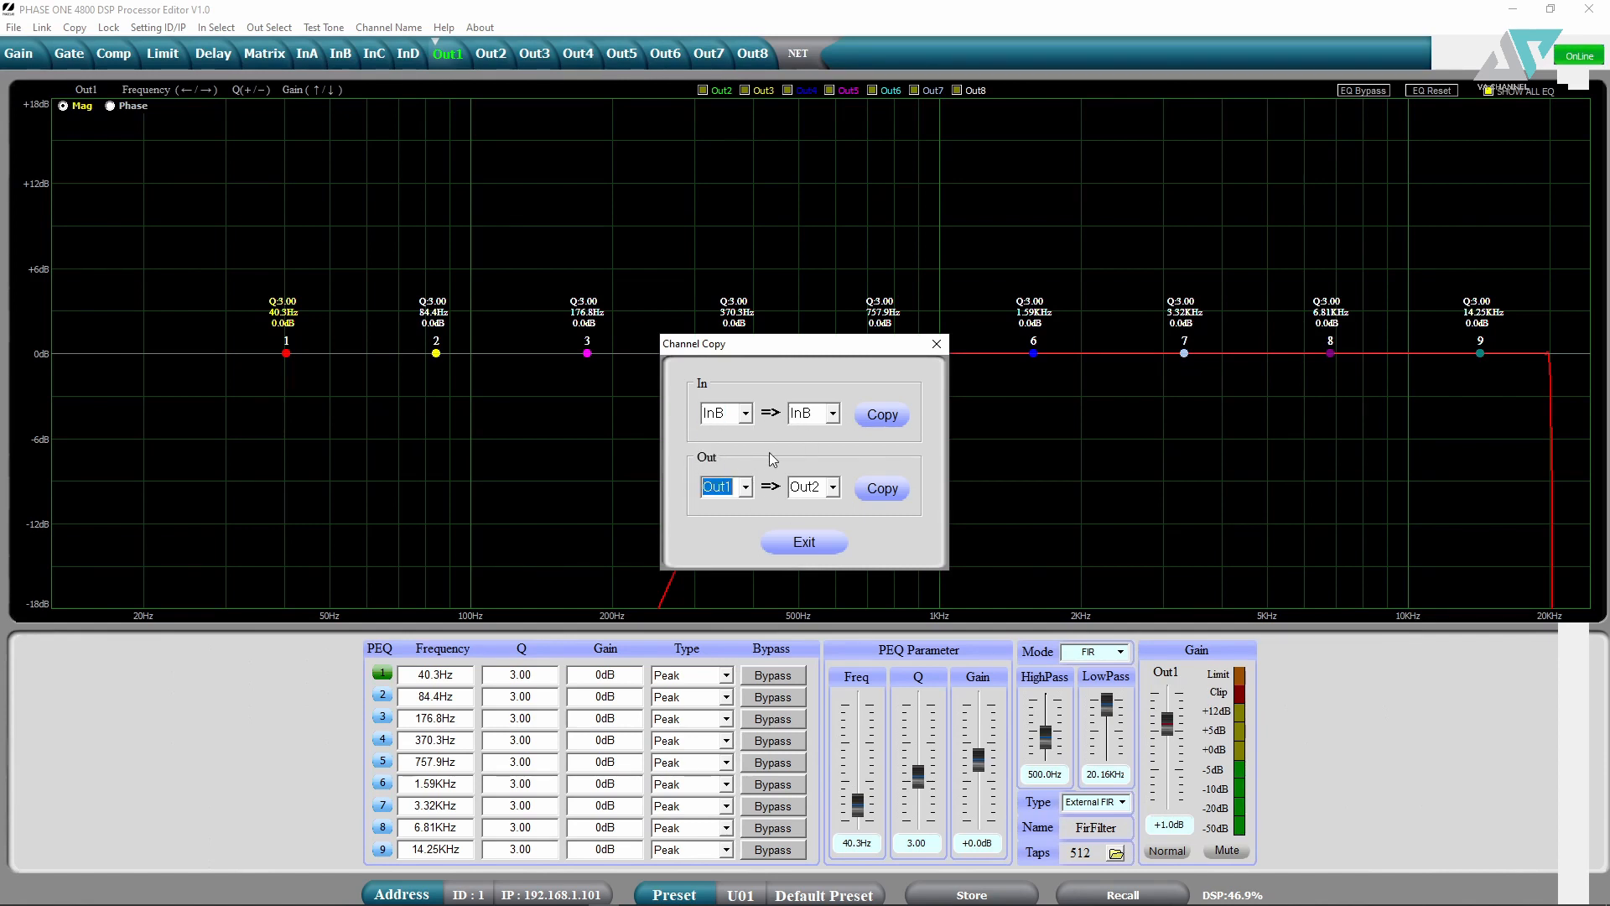
pyautogui.click(812, 543)
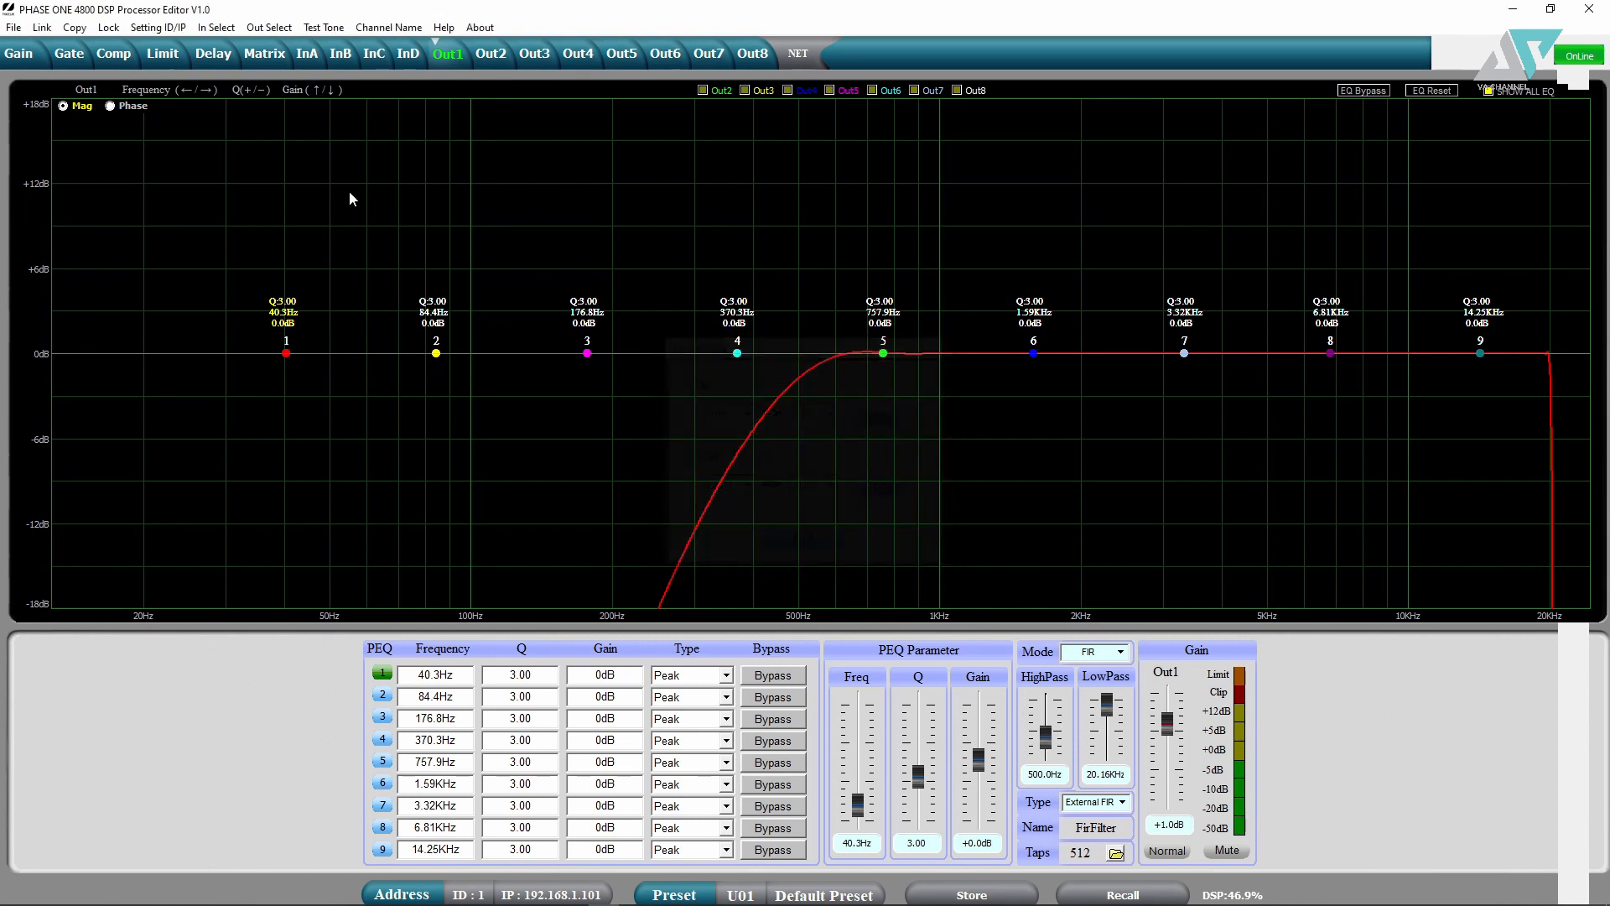
pyautogui.click(172, 27)
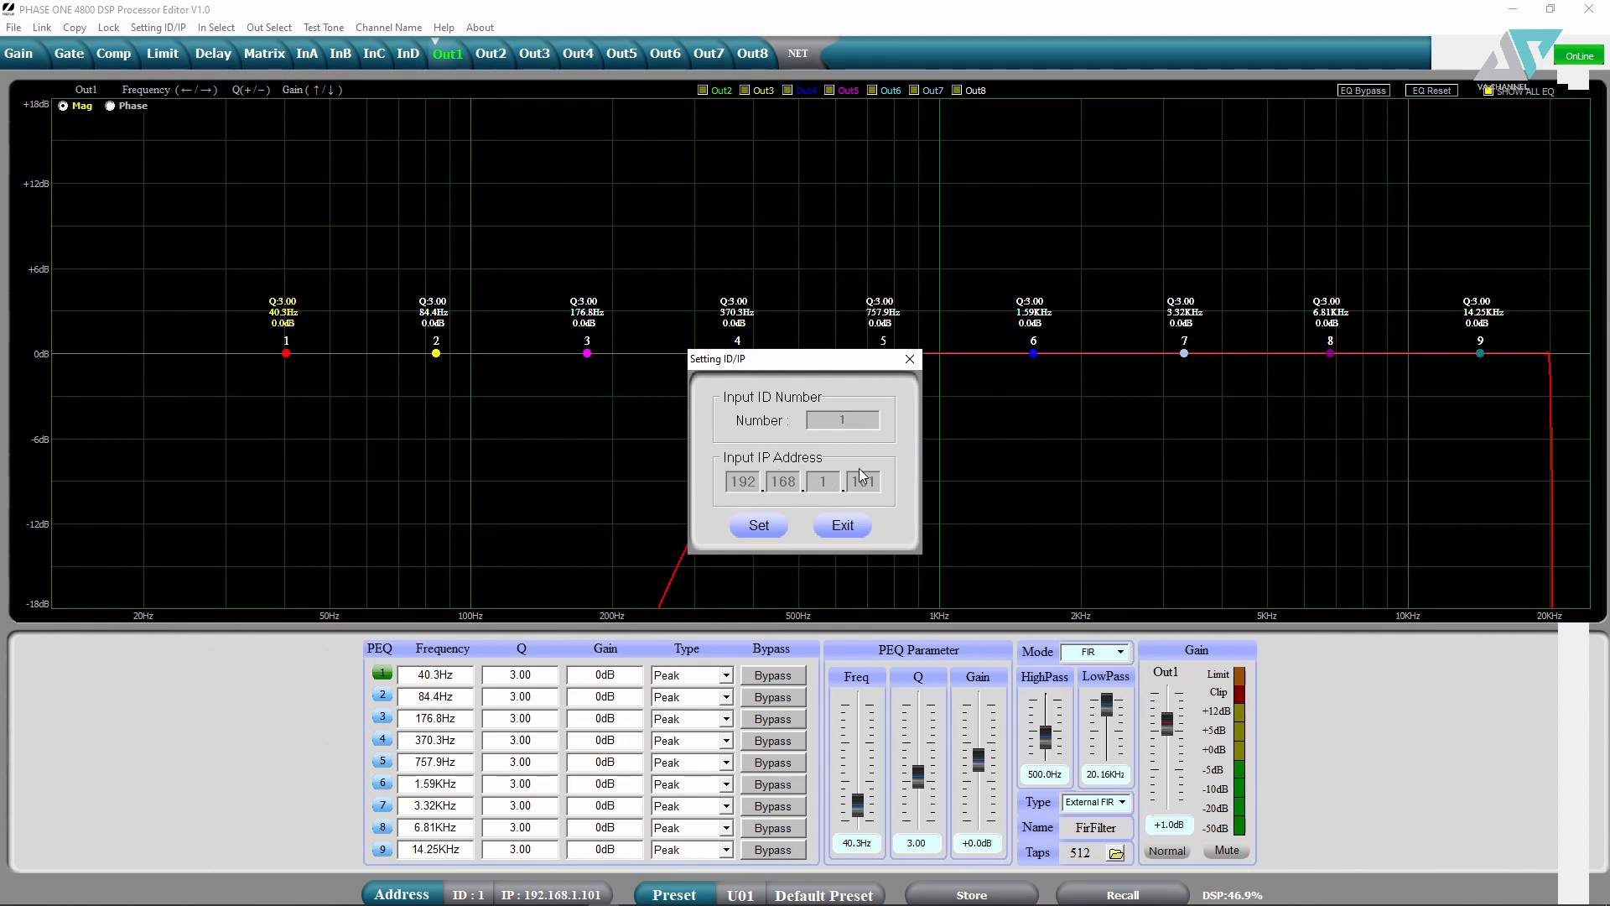
# - Close ID/IP unchanged and browse the In Select and Out Select signal options
pyautogui.click(842, 525)
pyautogui.click(210, 29)
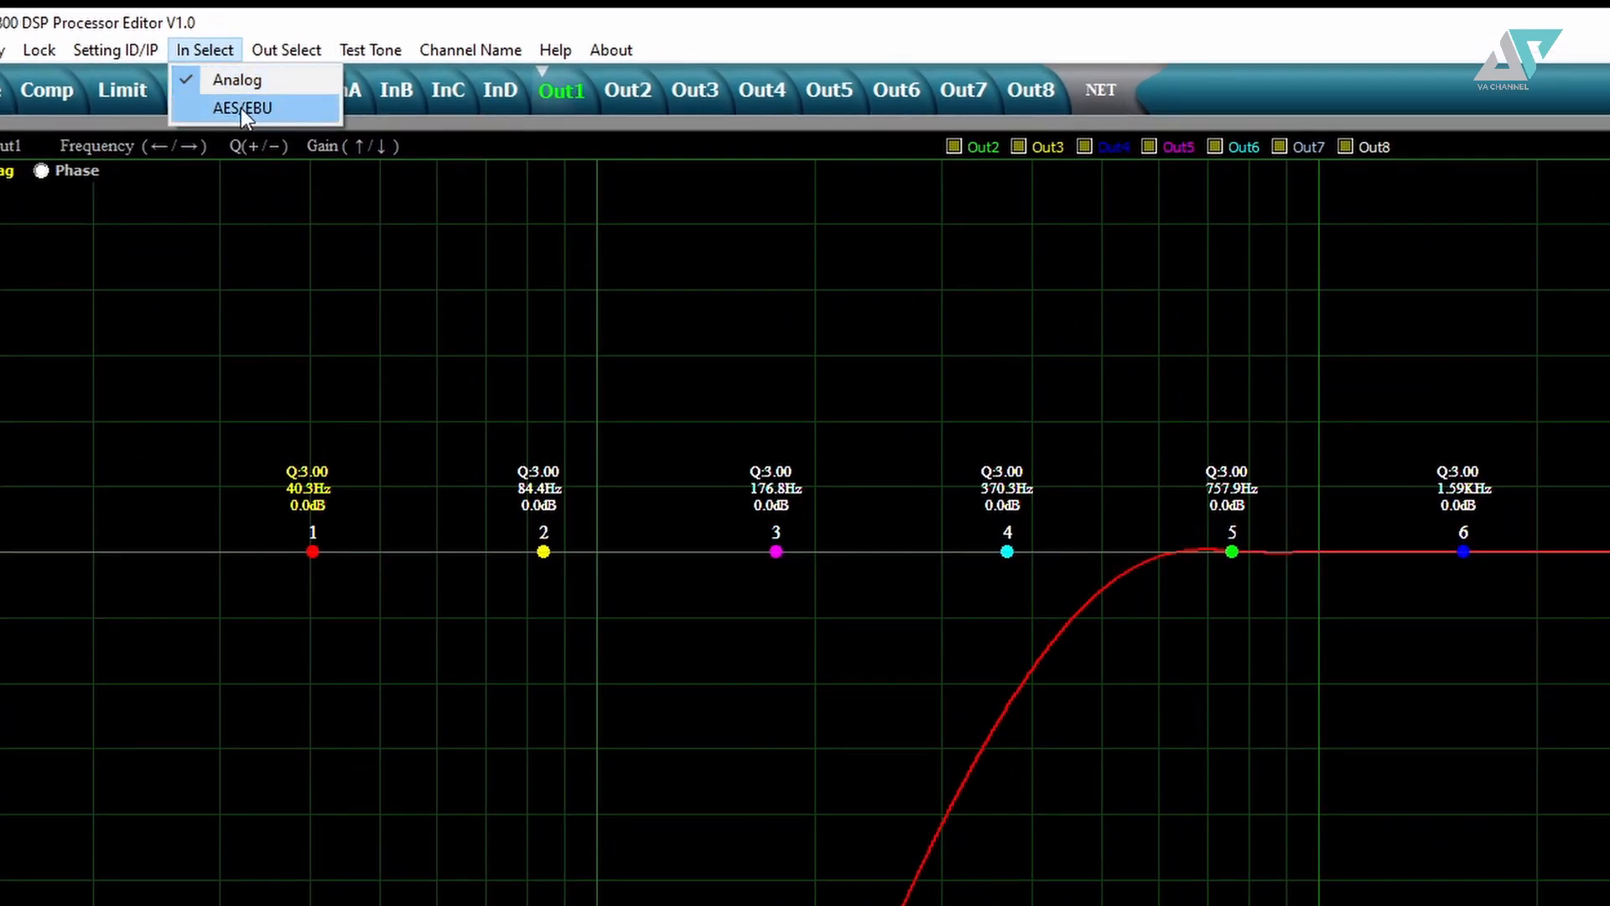
pyautogui.click(283, 48)
pyautogui.click(283, 48)
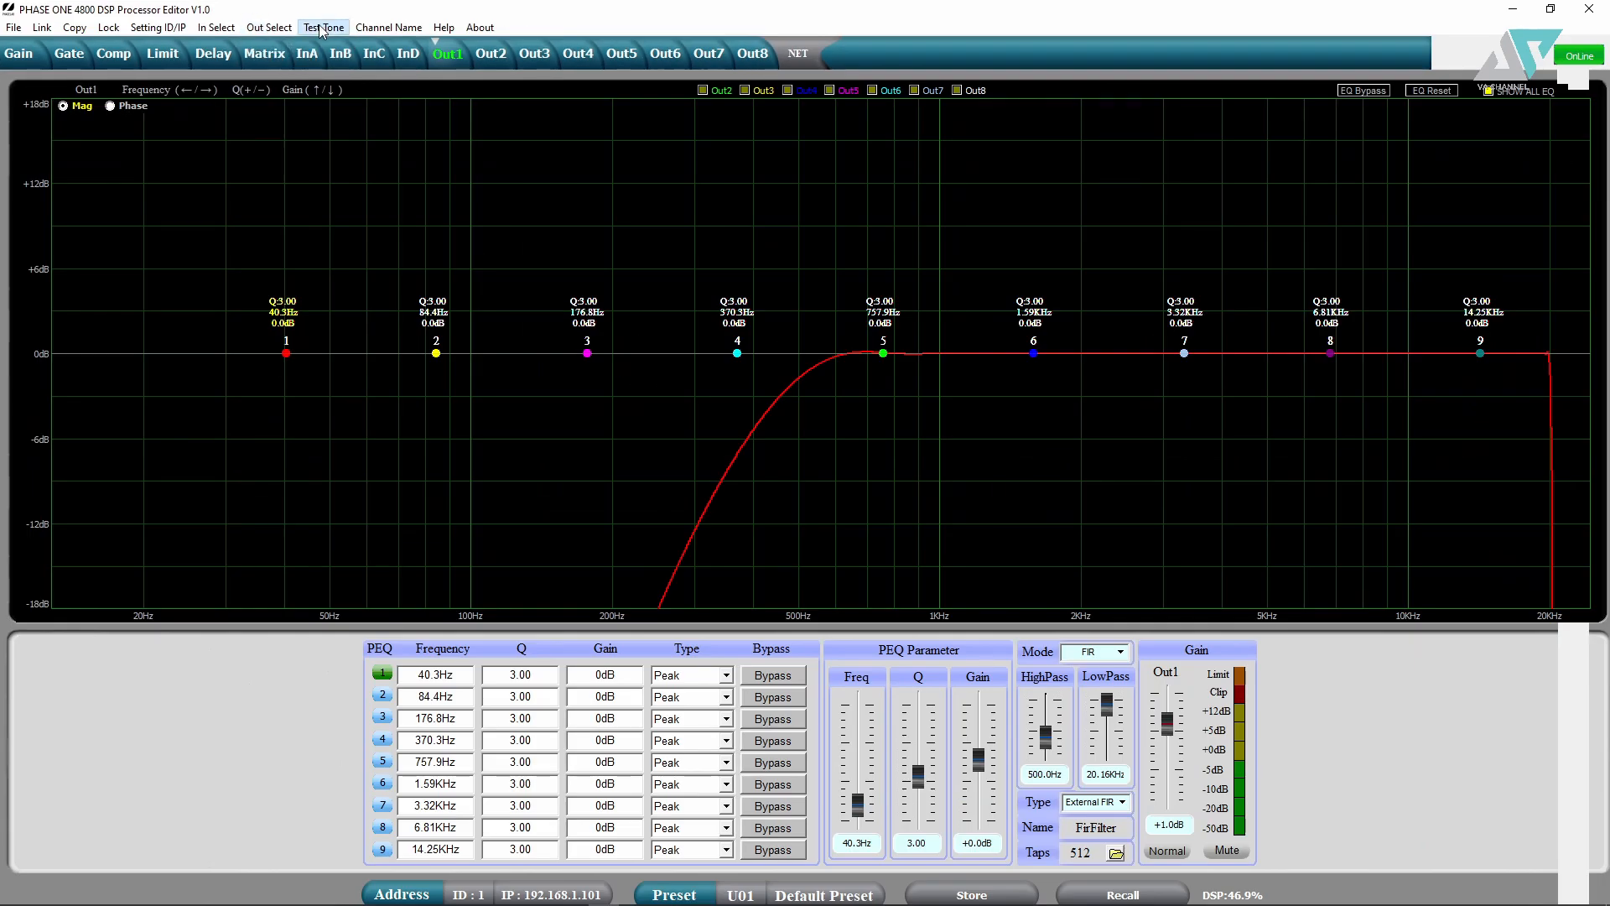
# - Set the test tone generator to Pink Noise, leaving sine frequency at 20Hz, and close it
pyautogui.click(347, 39)
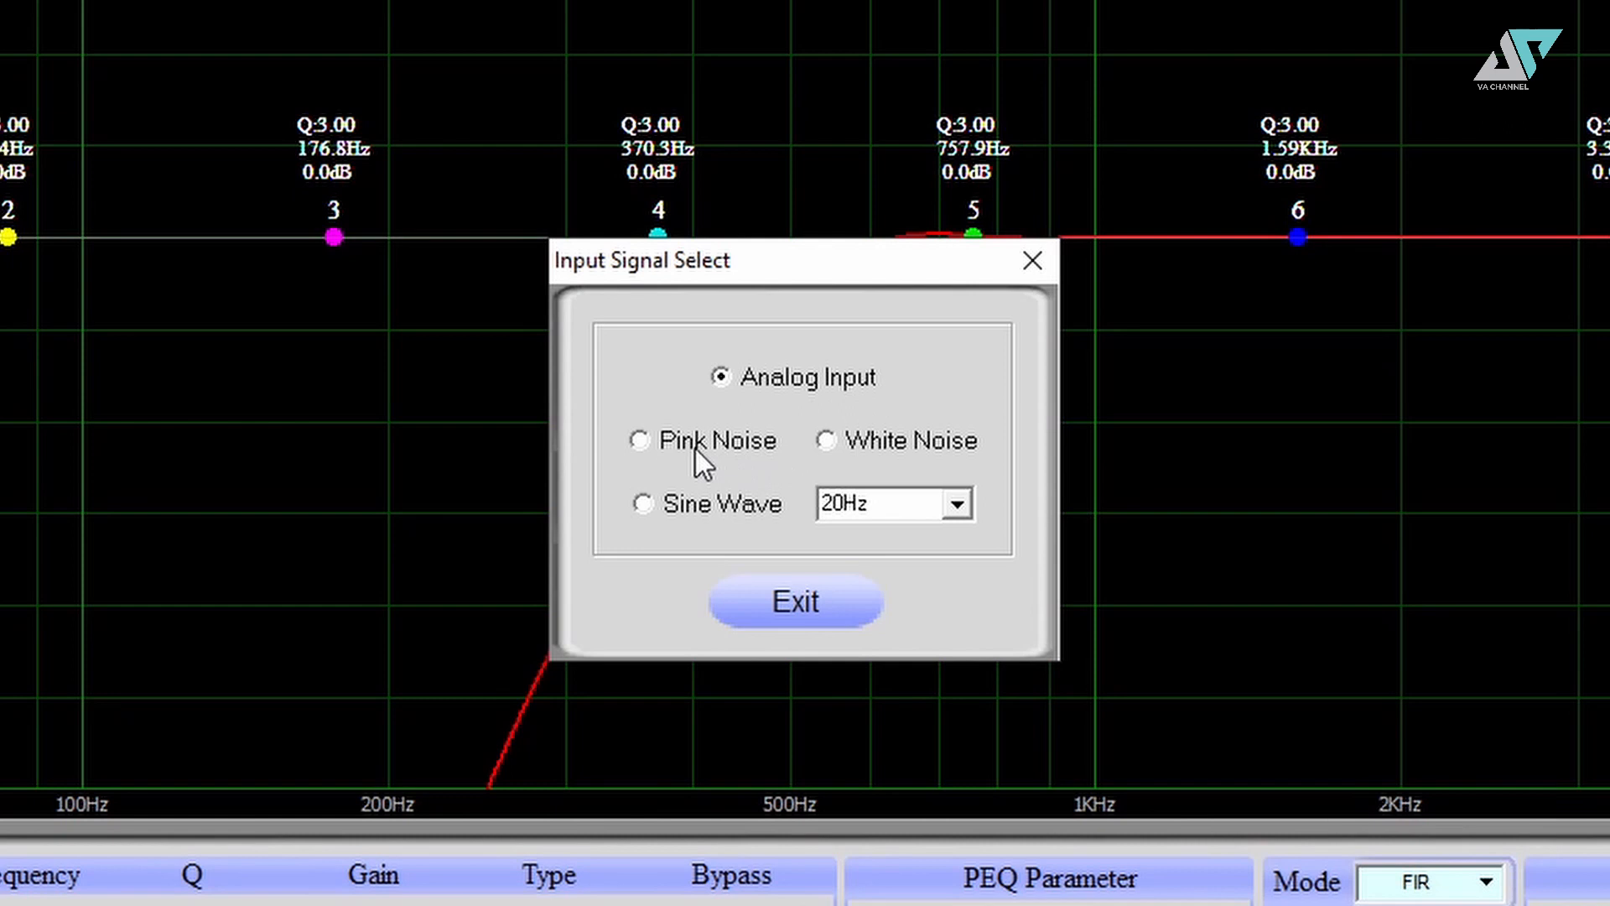
pyautogui.click(667, 453)
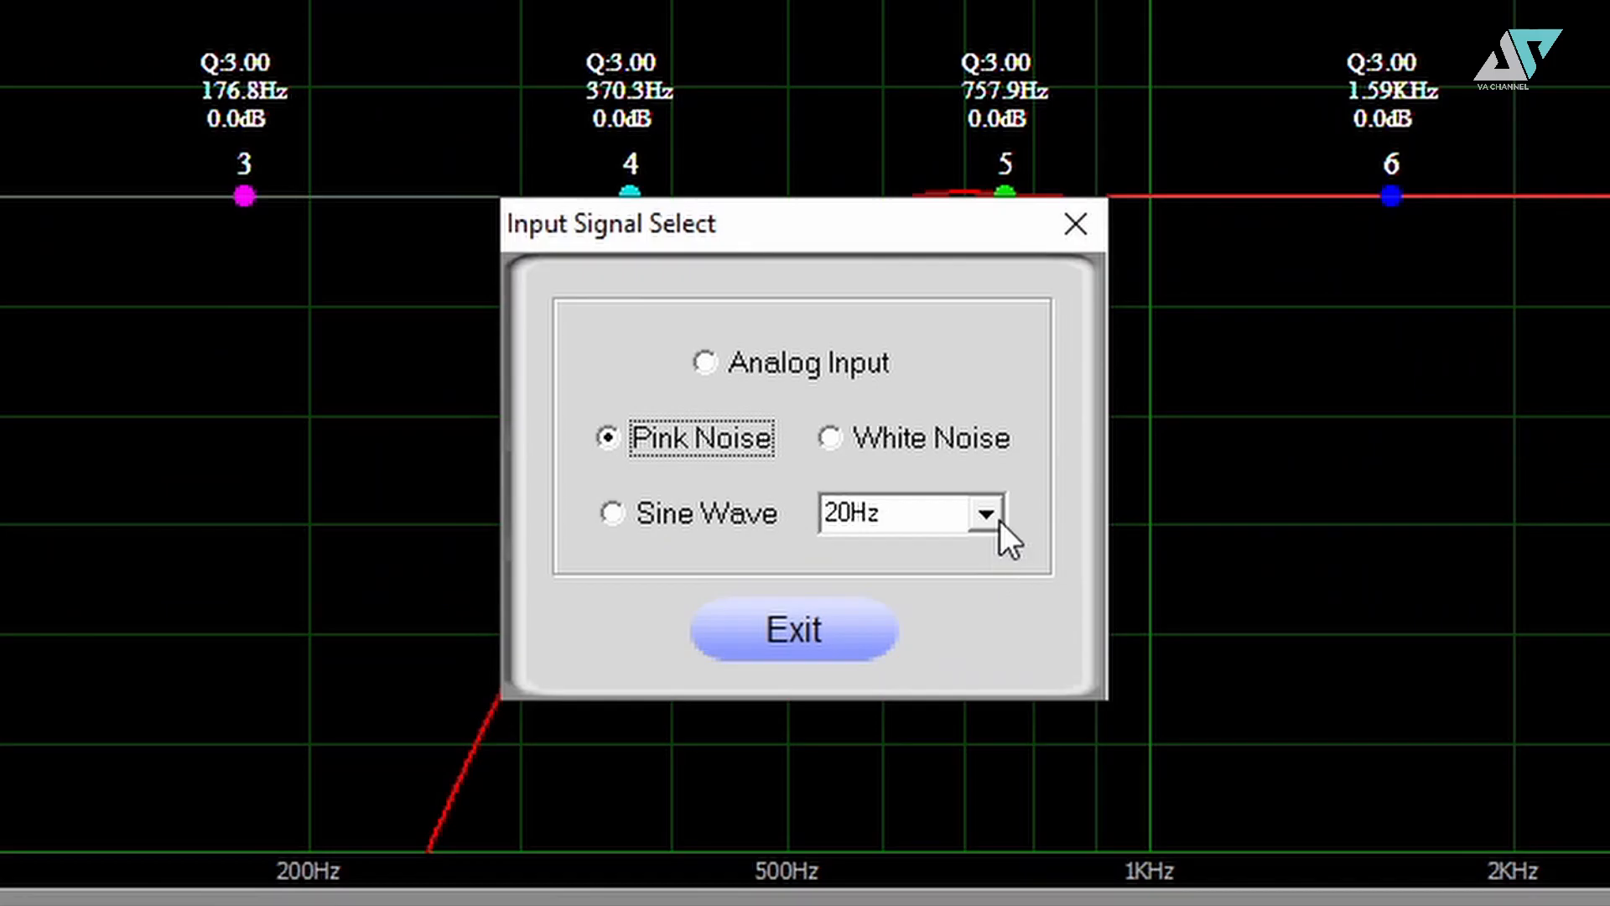
pyautogui.click(996, 520)
pyautogui.scroll(-7, 939, 656)
pyautogui.click(886, 397)
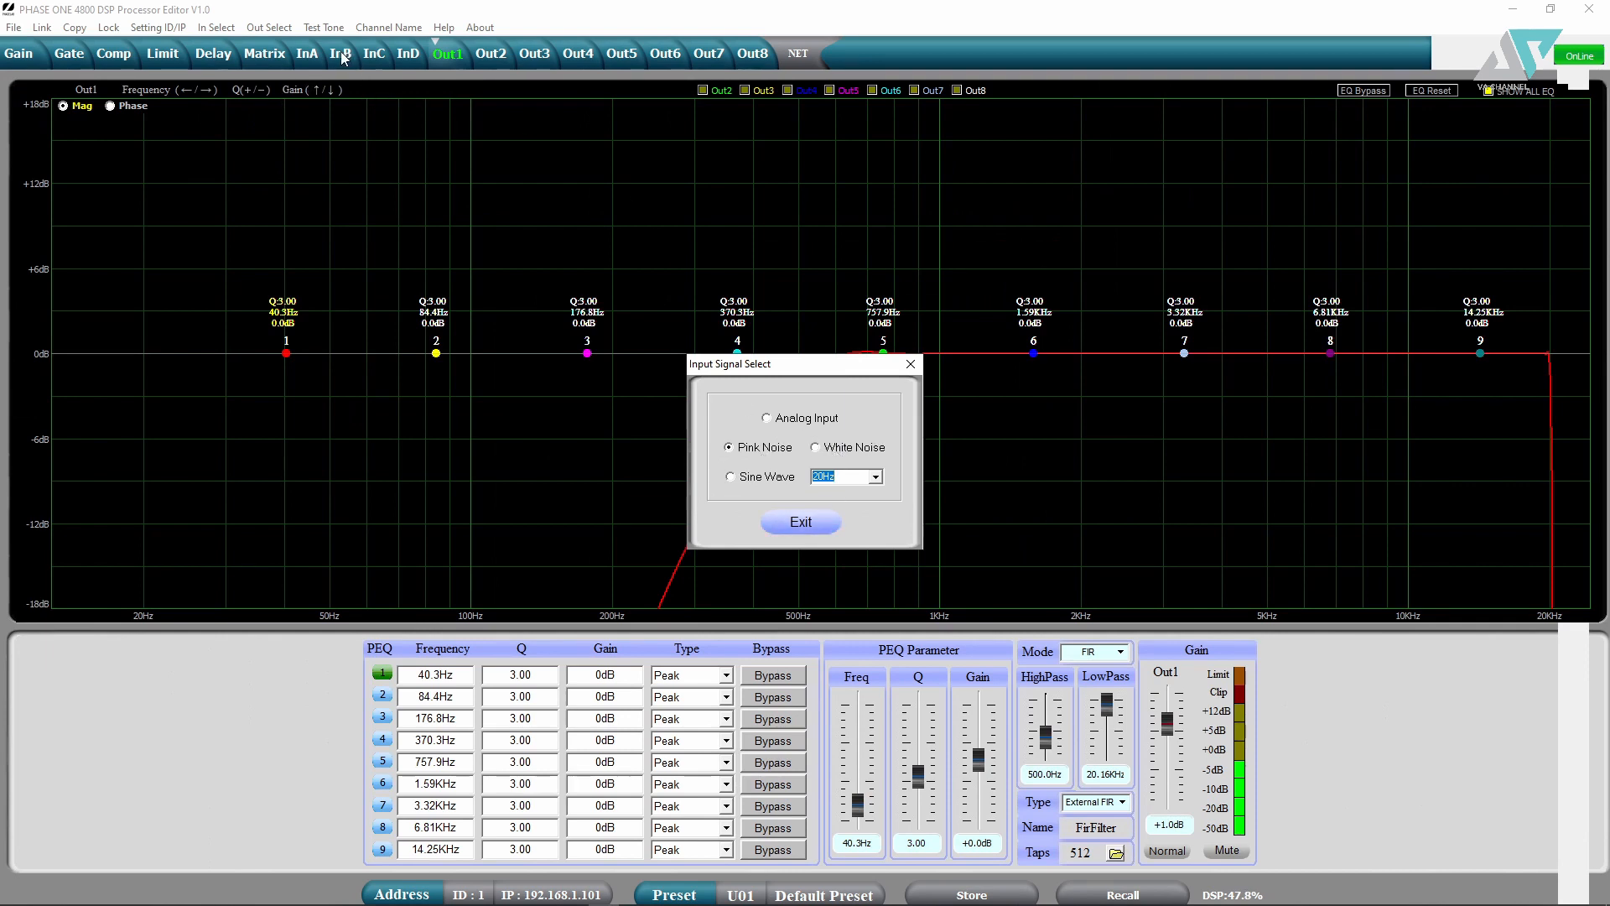
pyautogui.press('Return')
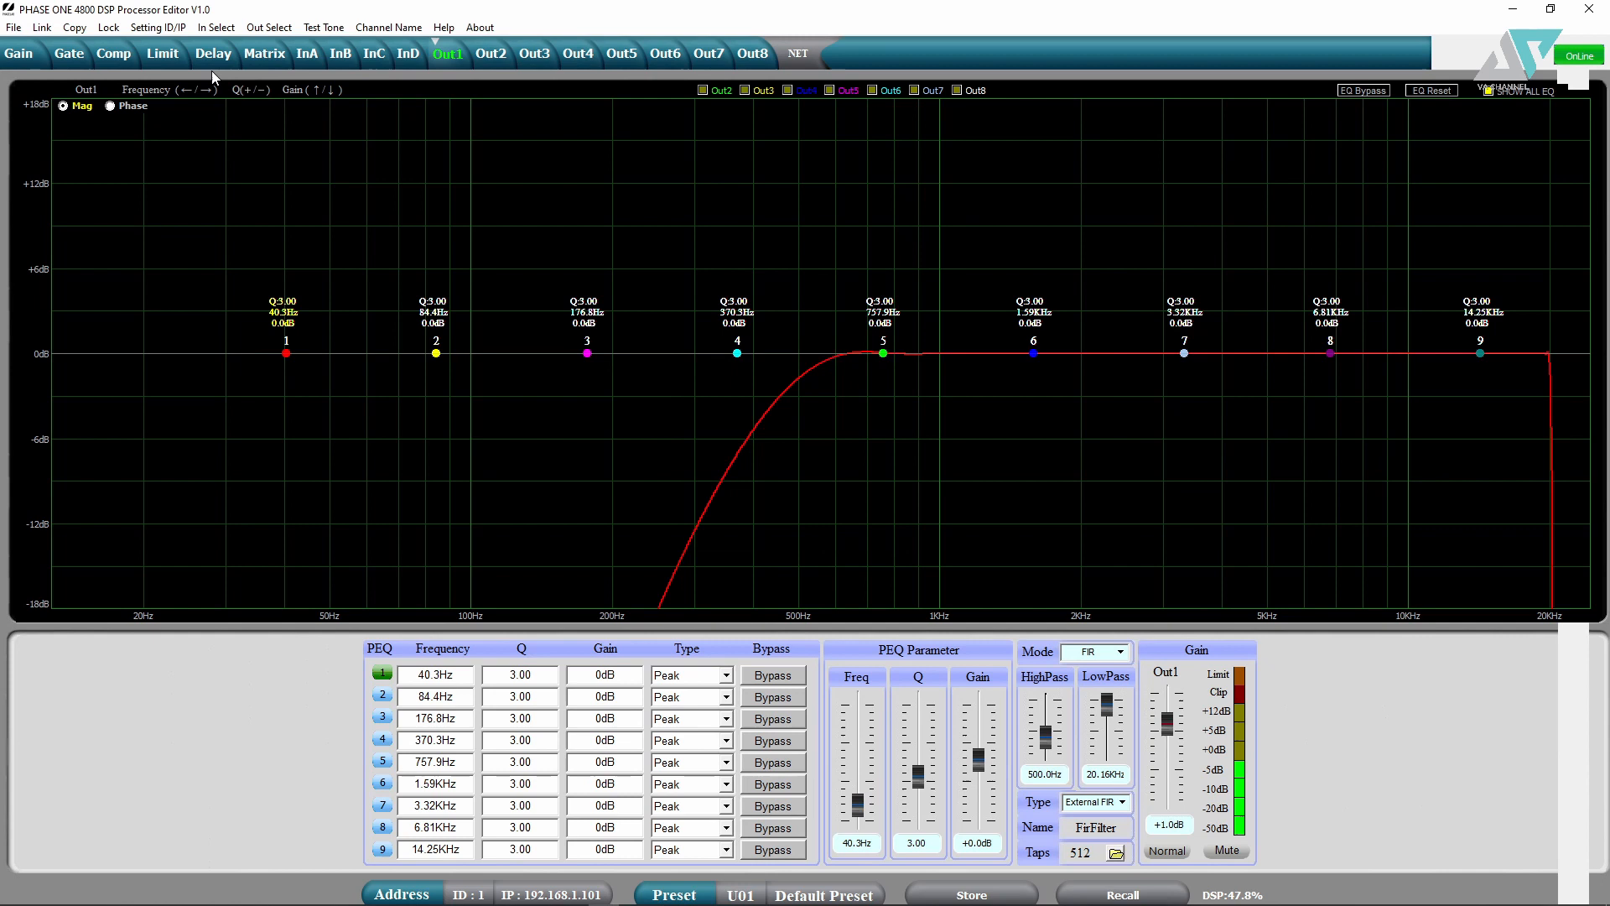
# - Show the gain overview, revert the test signal to Analog Input, and open Channel Name
pyautogui.click(23, 69)
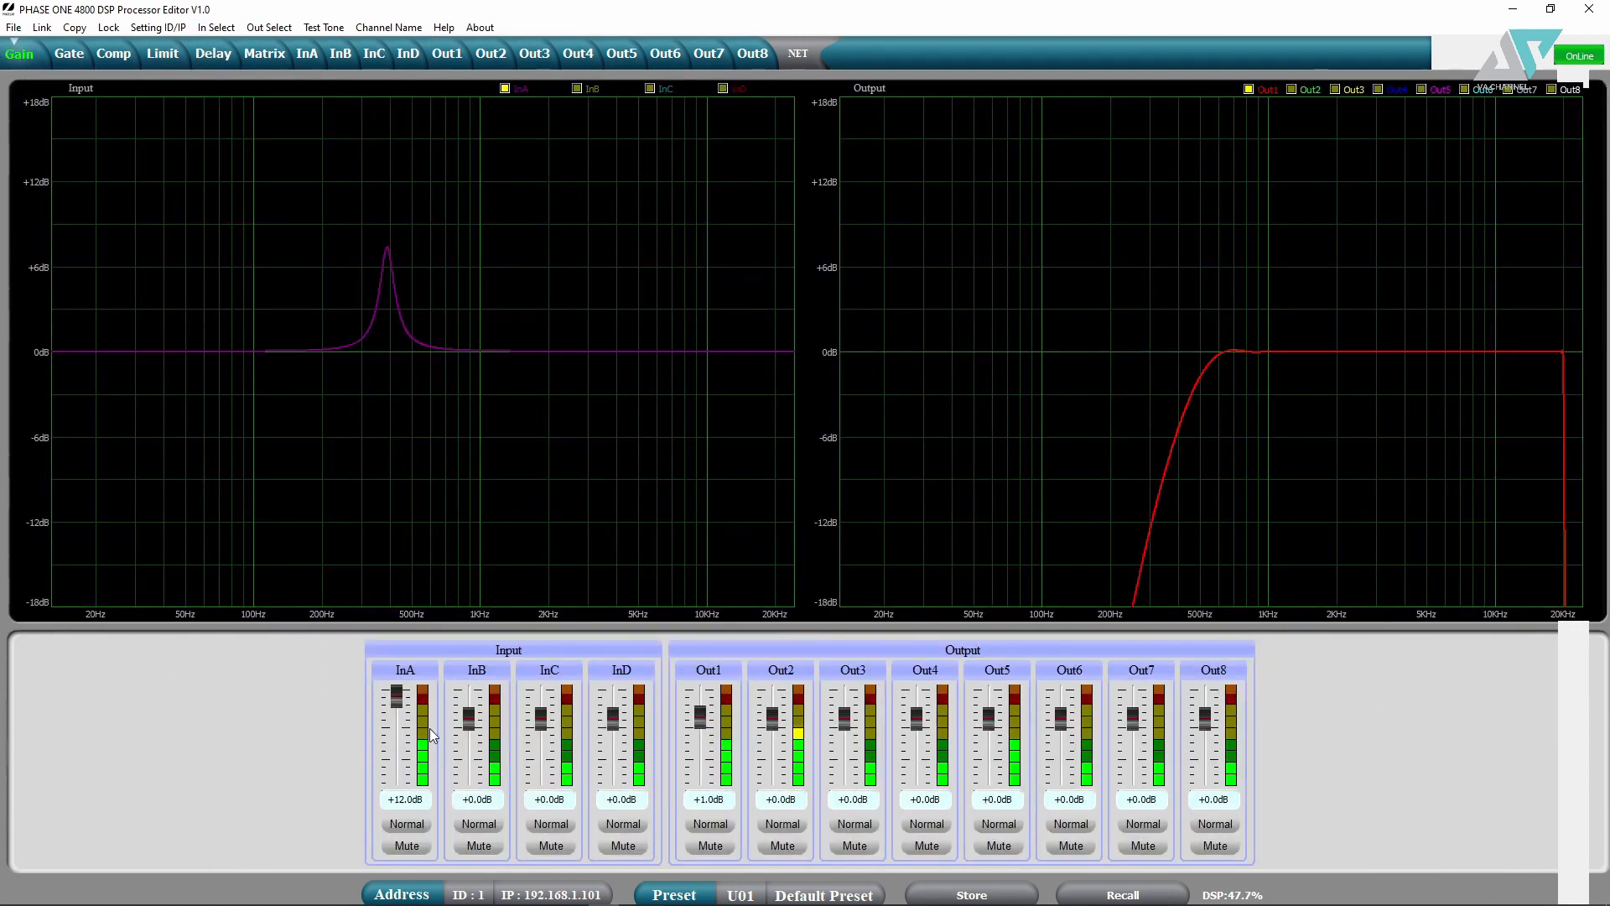
pyautogui.doubleClick(401, 797)
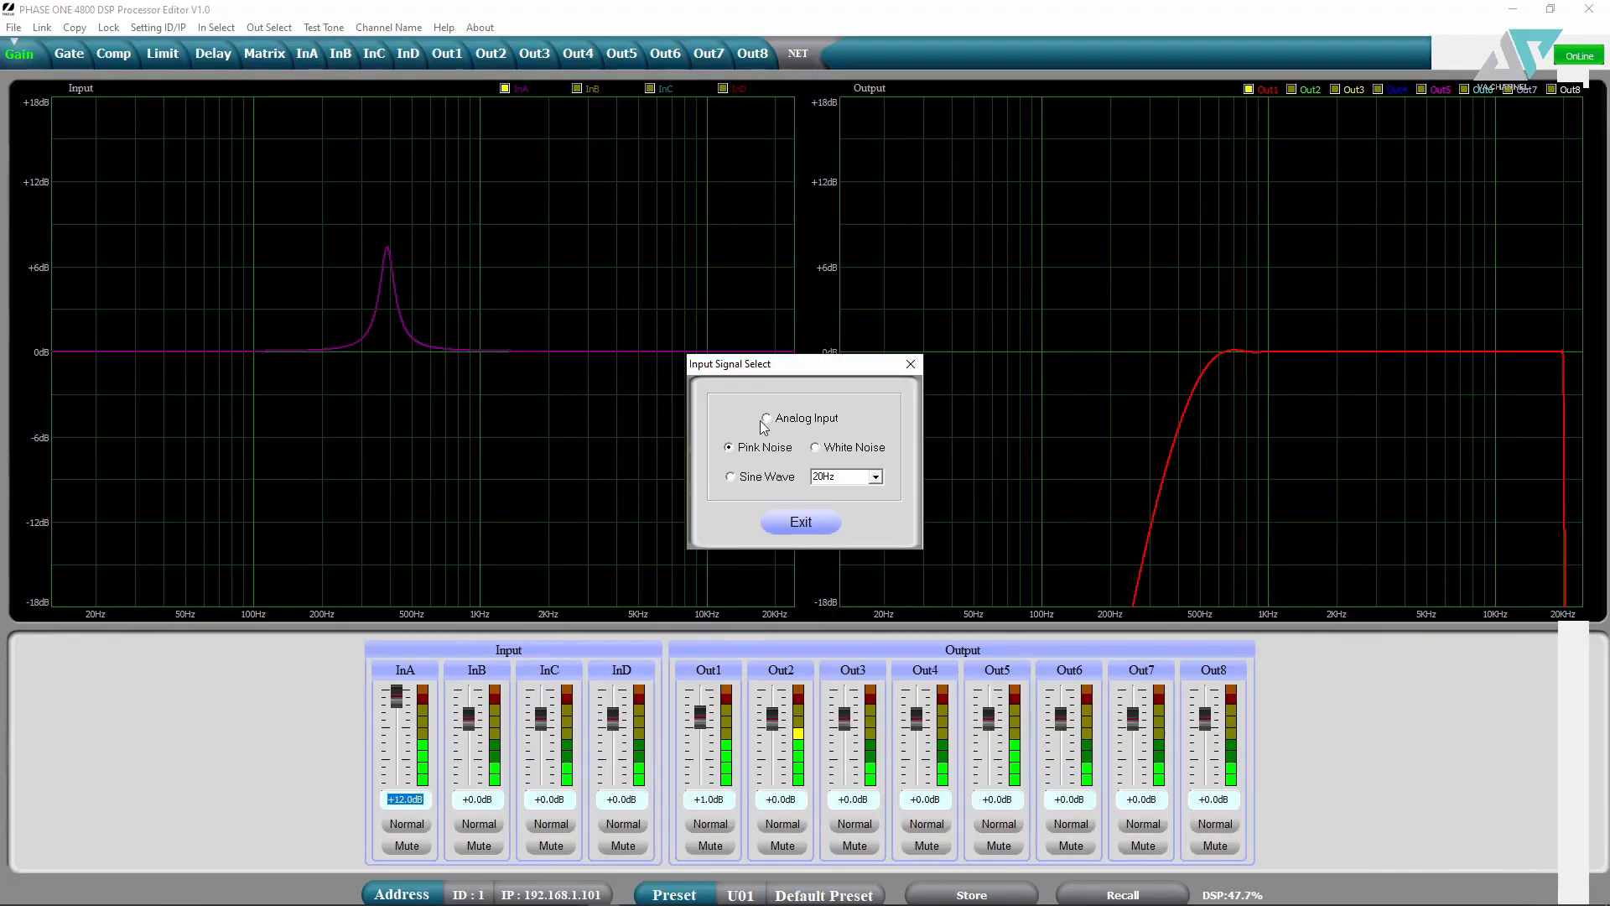
pyautogui.click(763, 419)
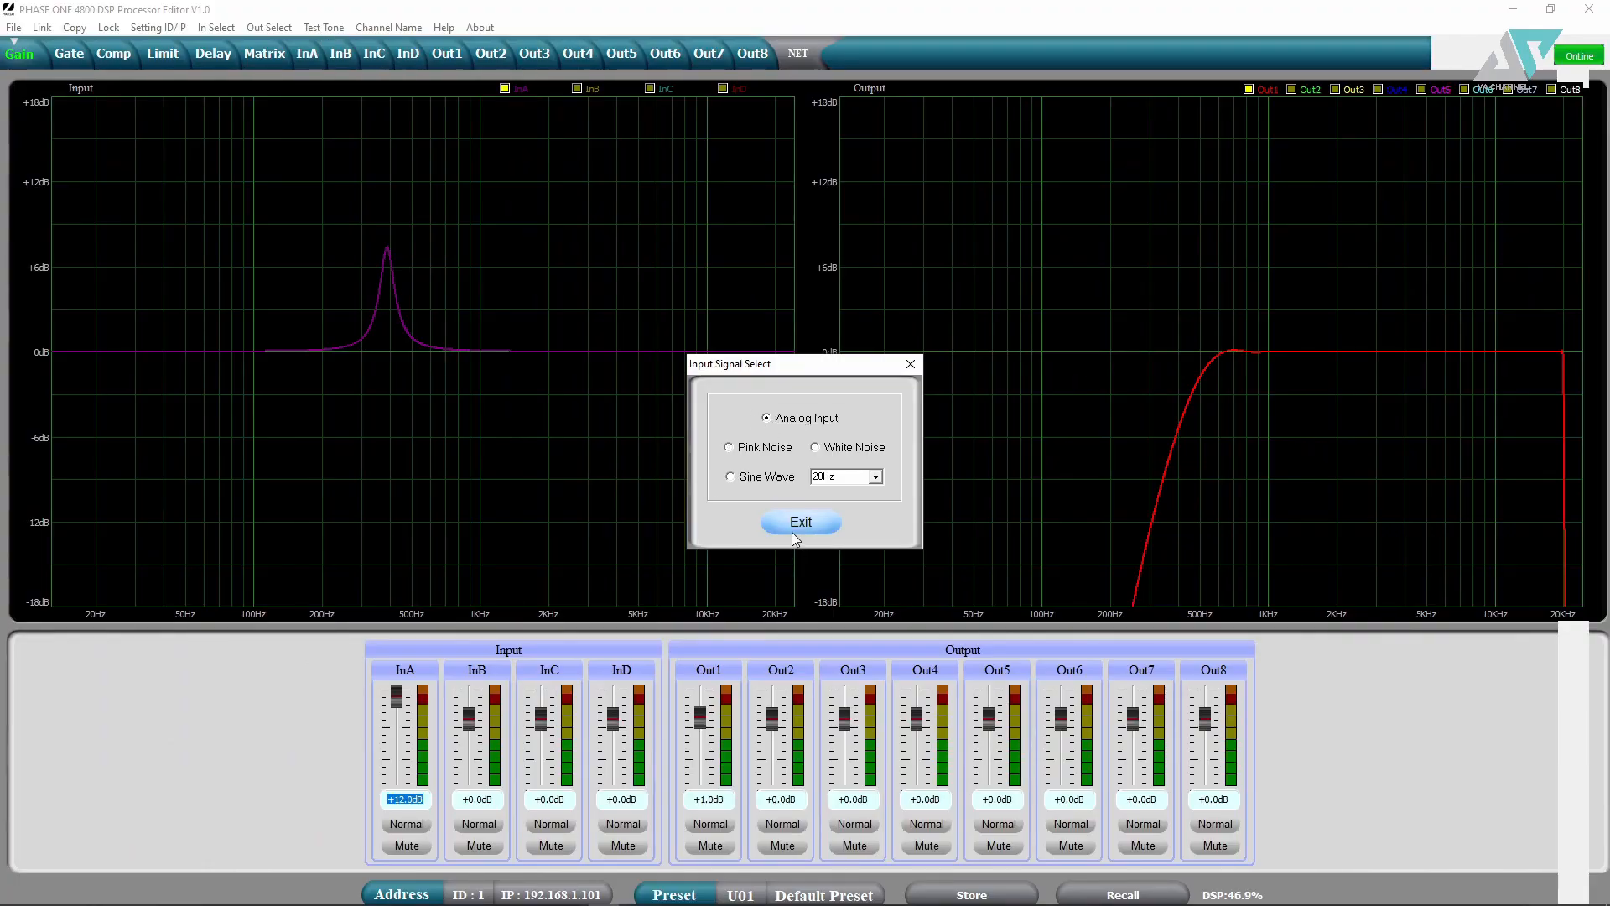
pyautogui.click(795, 523)
pyautogui.click(389, 28)
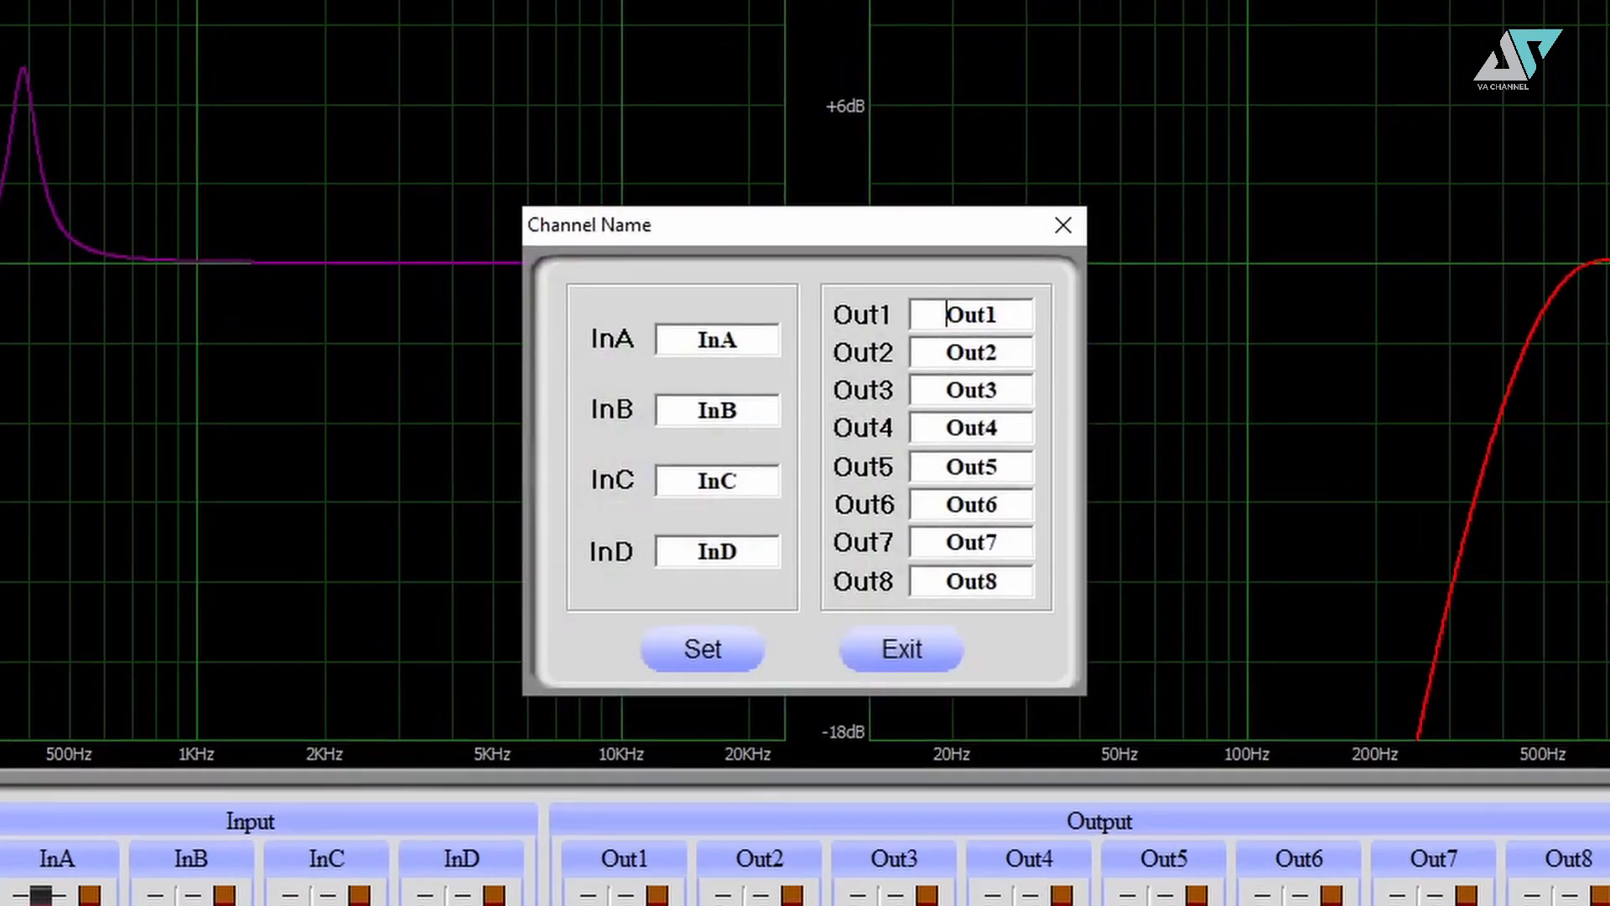
# - Step through the InA, Out1, Out2 and Out3 name fields, then close without renaming
pyautogui.doubleClick(762, 330)
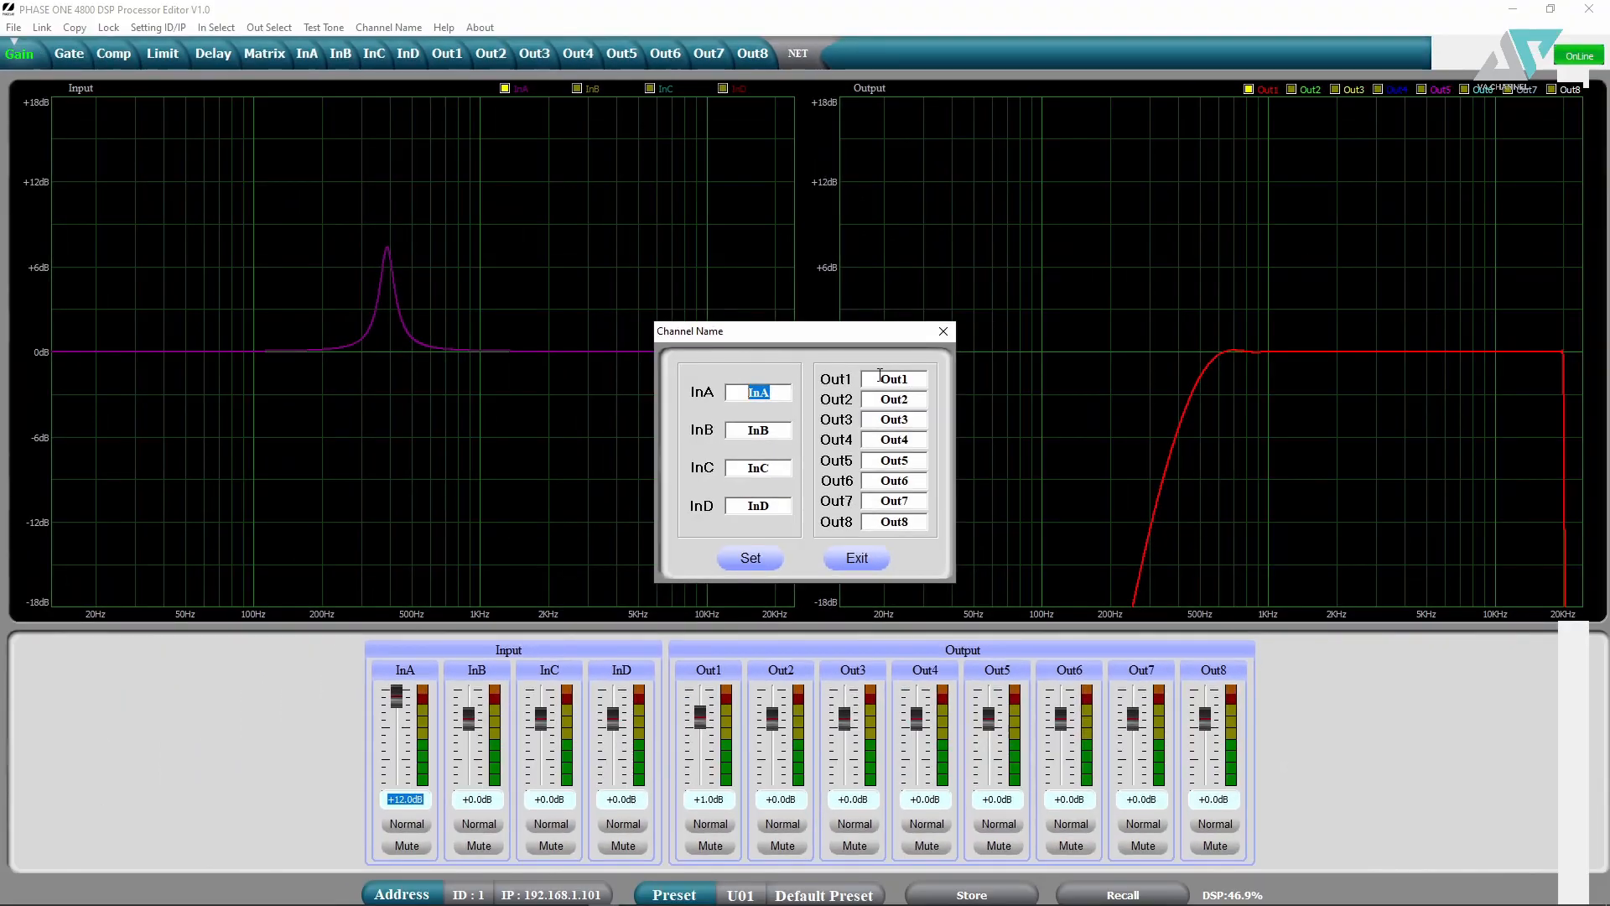
pyautogui.doubleClick(880, 378)
pyautogui.press('Tab')
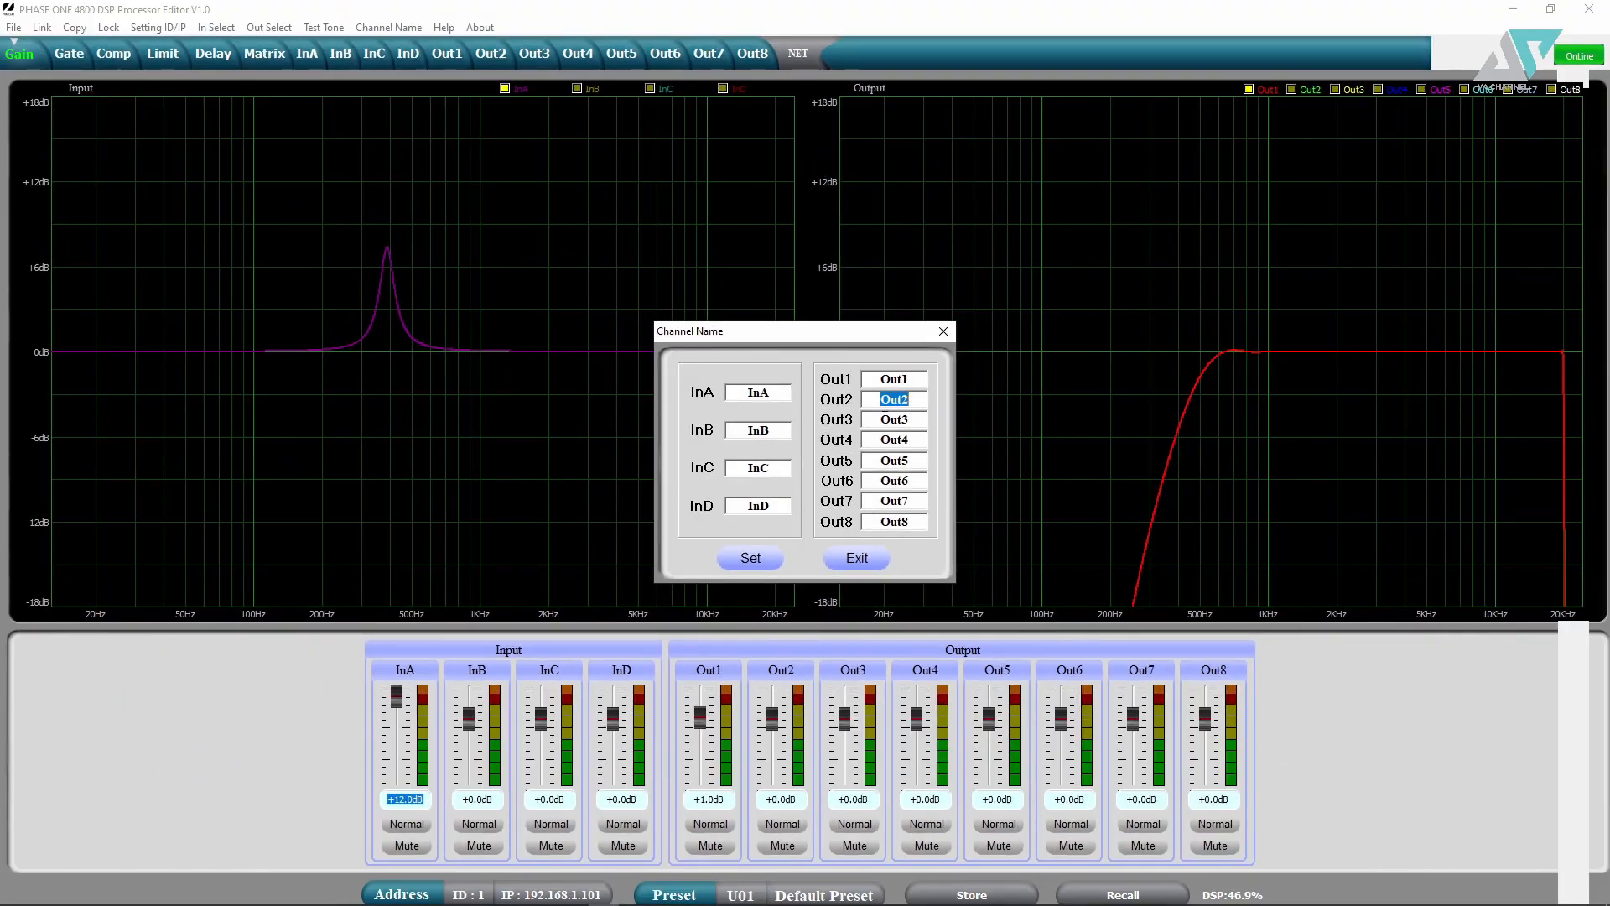
pyautogui.press('Tab')
pyautogui.click(941, 330)
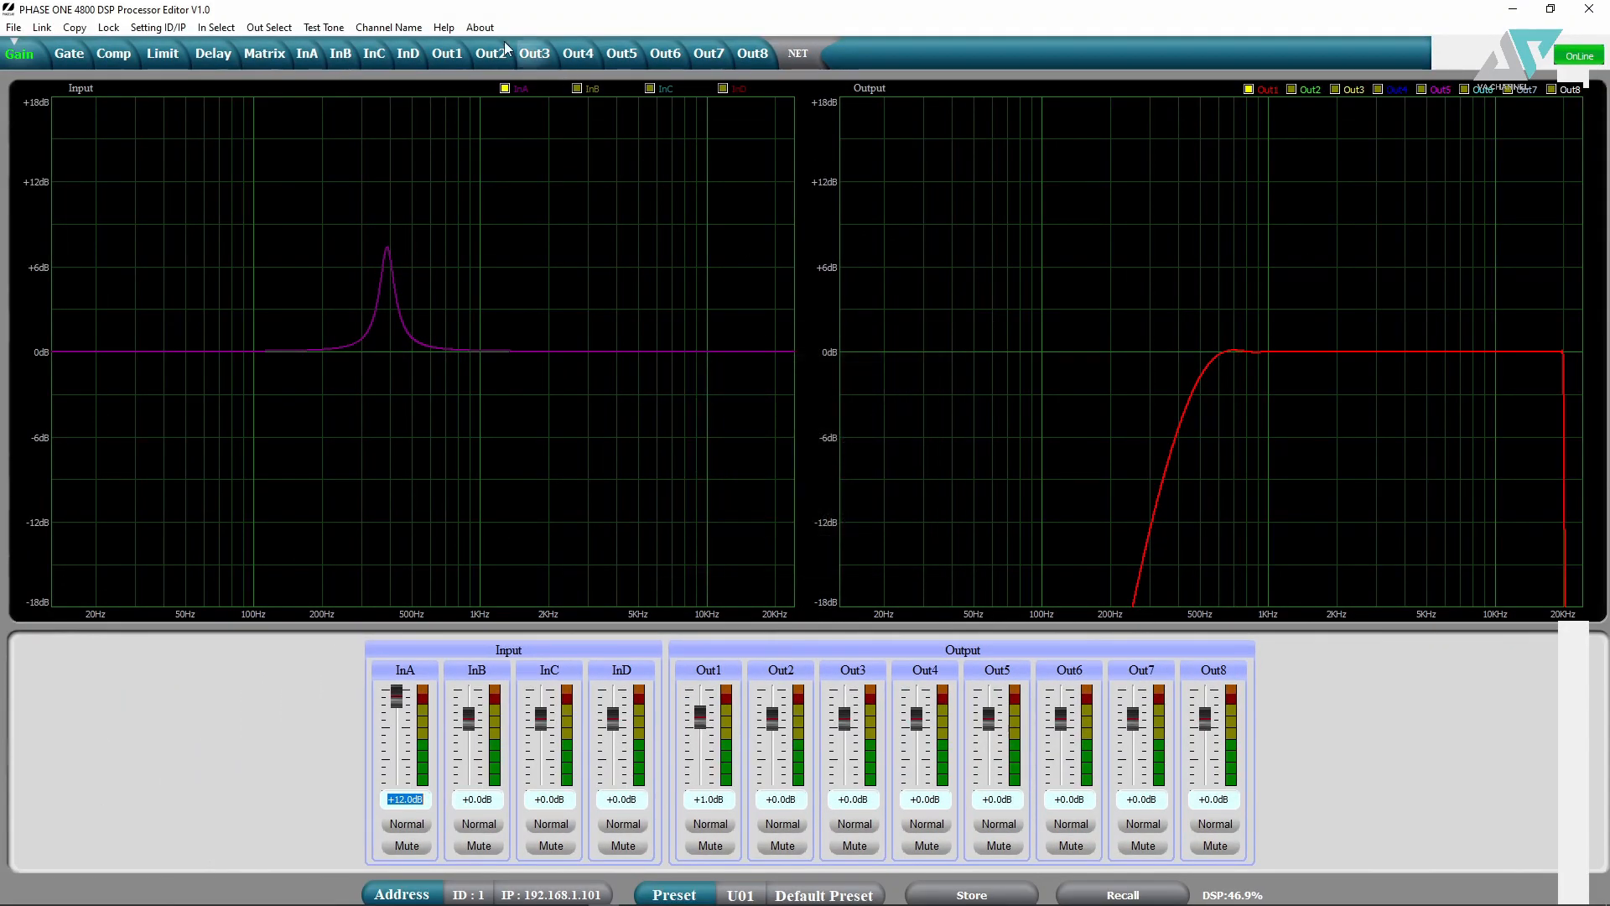